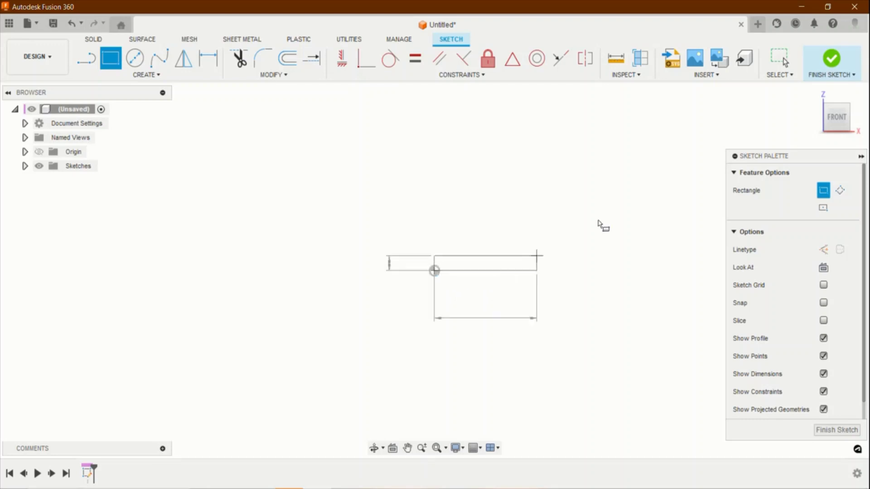
Sketch a two-point rectangle about 106 mm wide, starting at the origin on the front plane
click(649, 139)
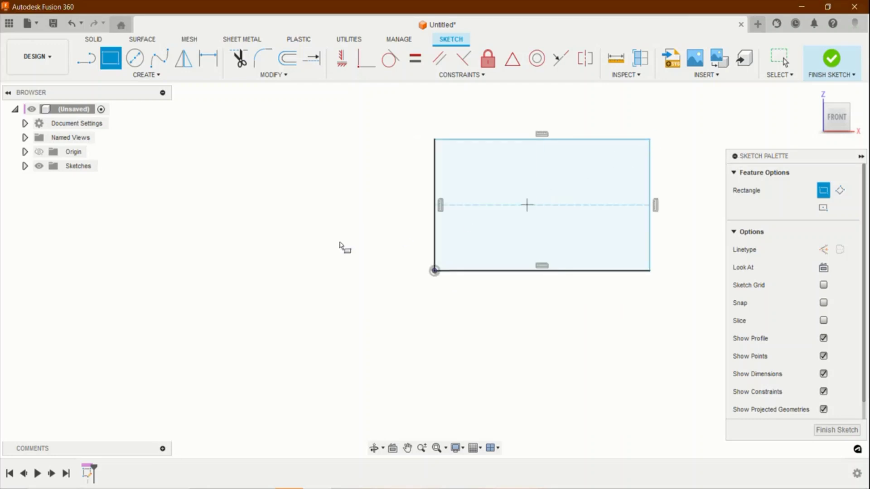
scroll(252, 257, down, 3)
scroll(419, 153, up, 4)
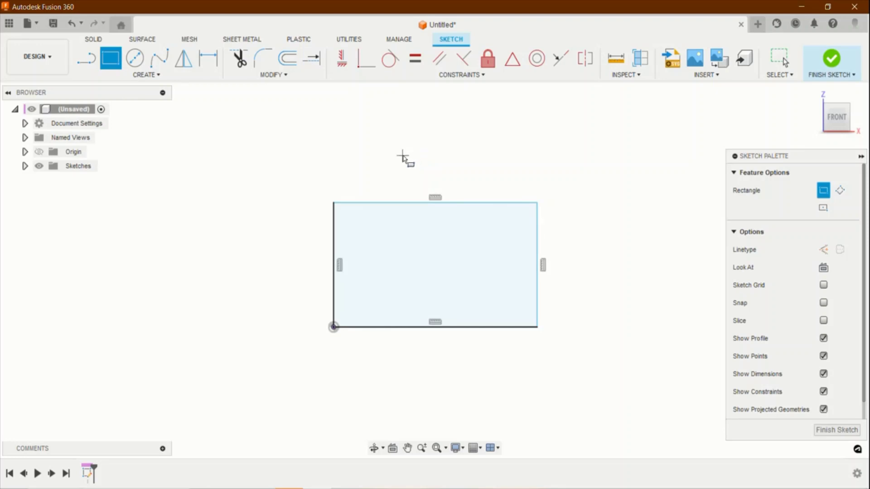
Dimension the rectangle 100 mm wide and 50 mm high, and finish the sketch
key(d)
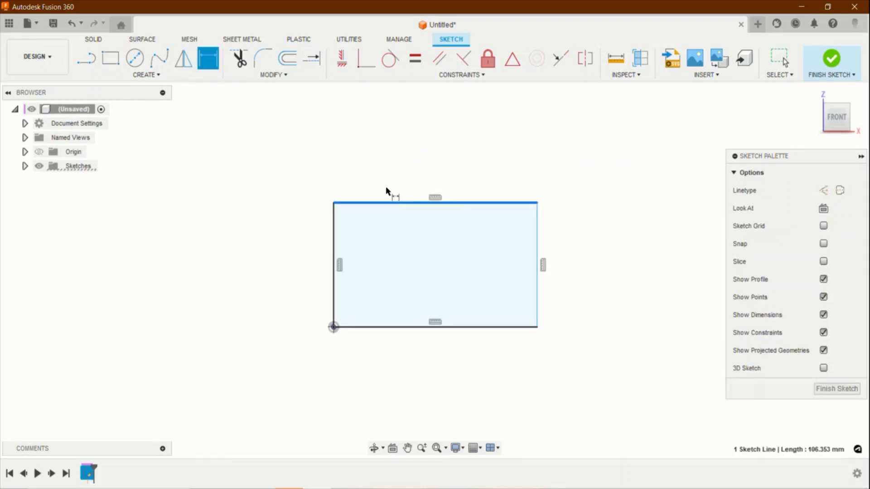
click(386, 190)
click(387, 187)
text(10)
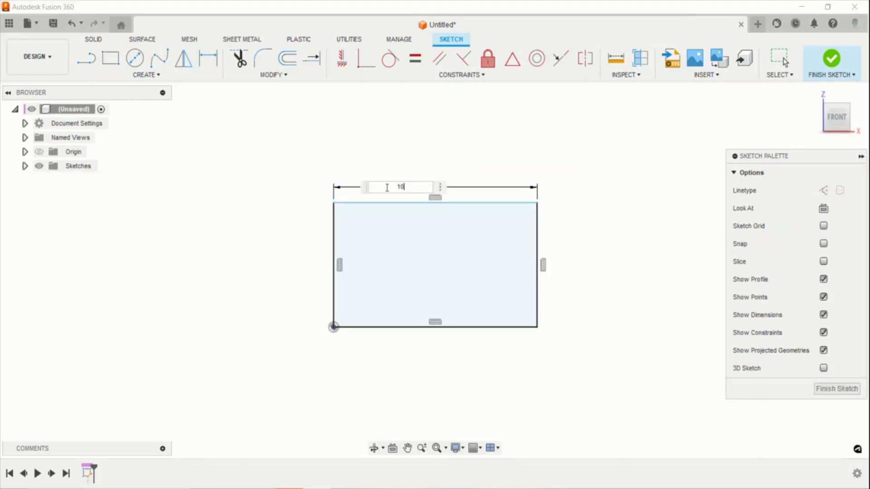
text(0)
key(Return)
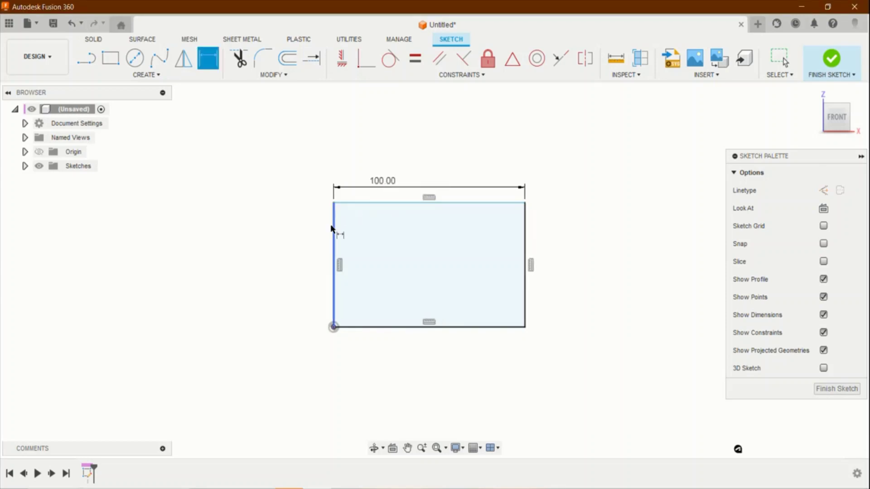
click(334, 229)
click(313, 230)
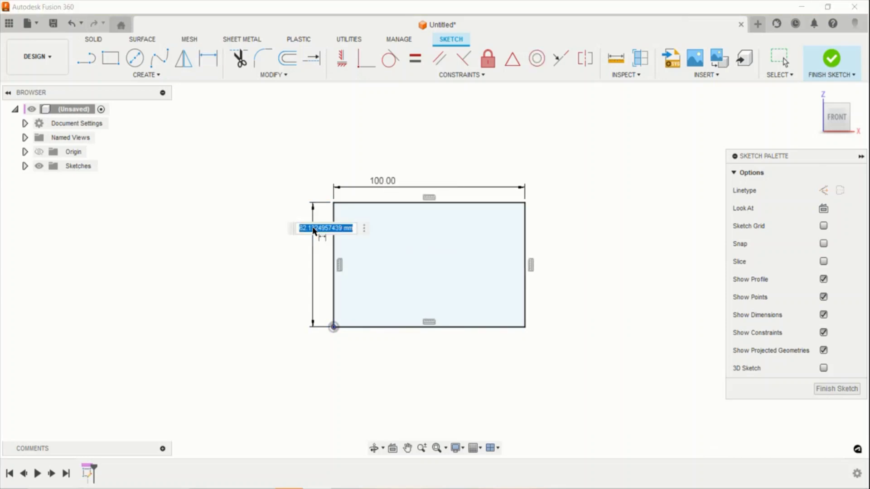
text(50)
key(Return)
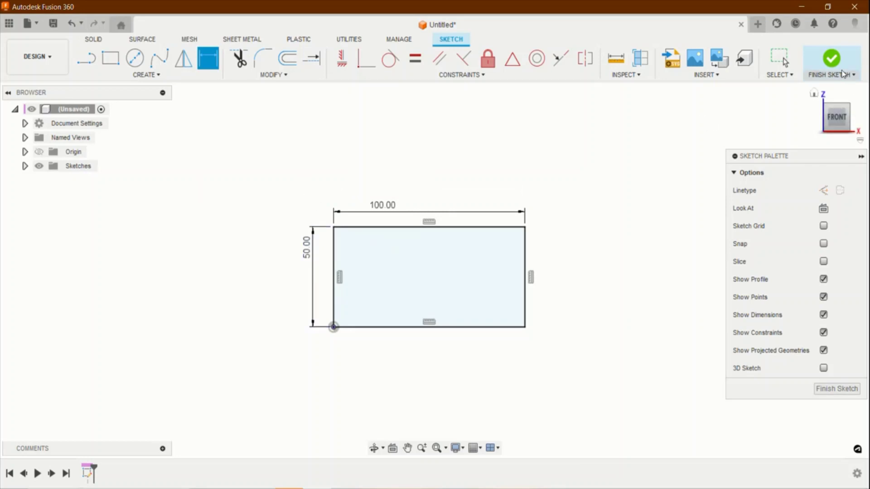
click(831, 61)
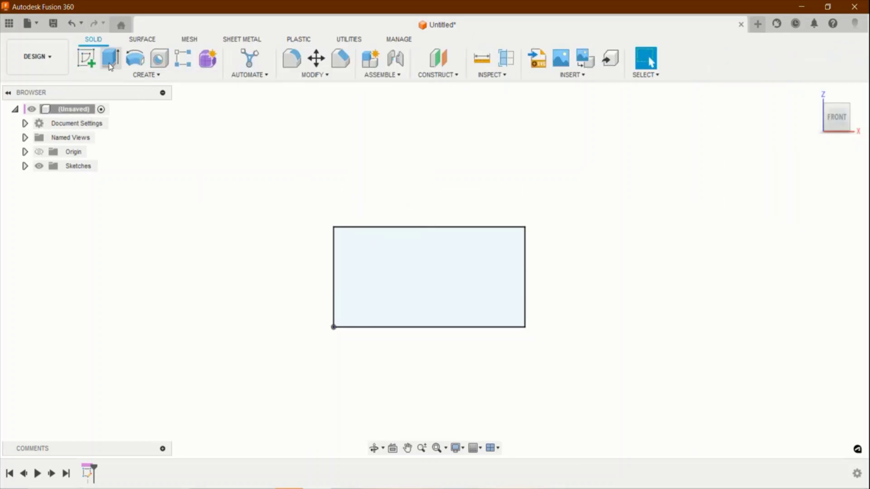
Extrude the rectangle 50 mm to one side as a new body
click(110, 59)
shift+middle_drag(450, 256, 462, 246)
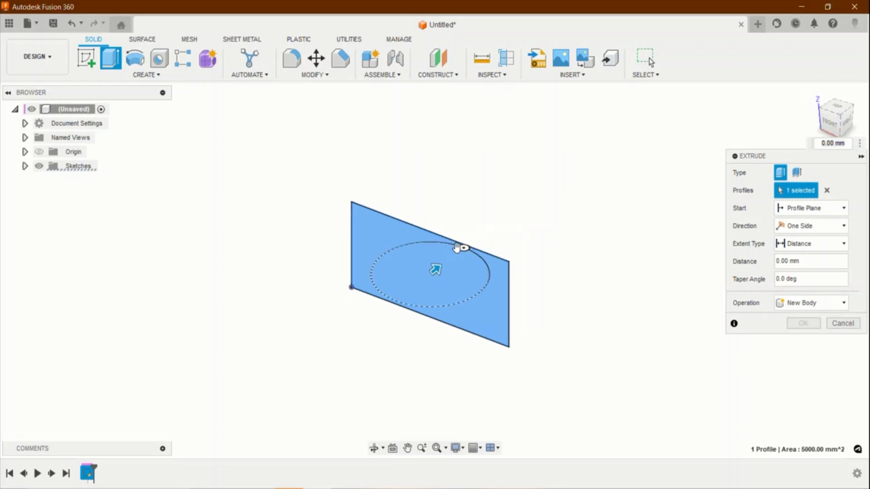
drag(458, 258, 493, 242)
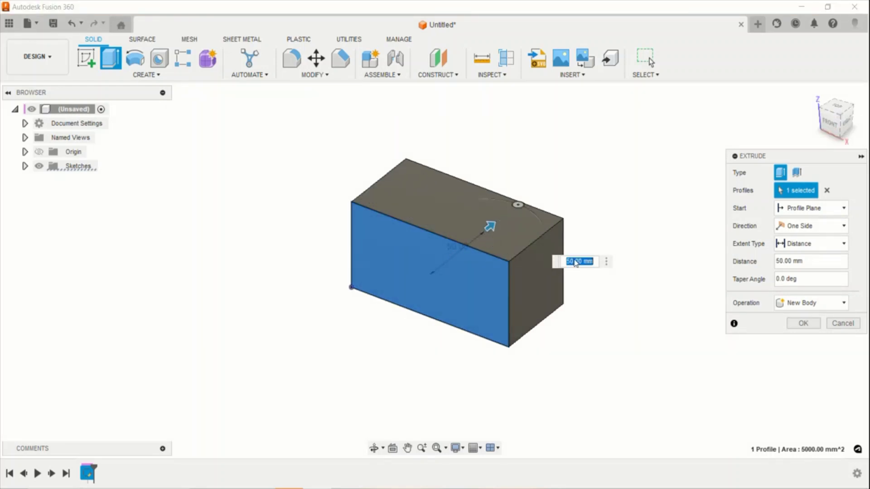
click(803, 323)
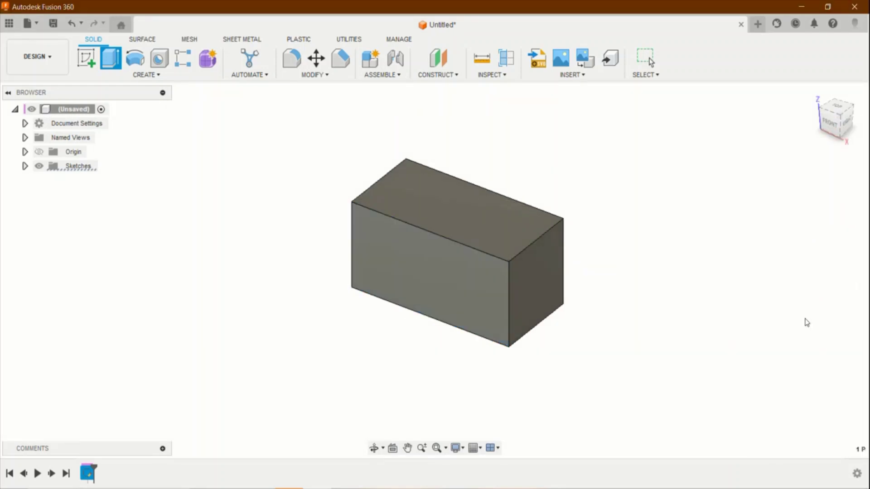
Start a sketch on the block's top face and draw four circles in a row along its lengthwise centreline
click(86, 58)
click(386, 199)
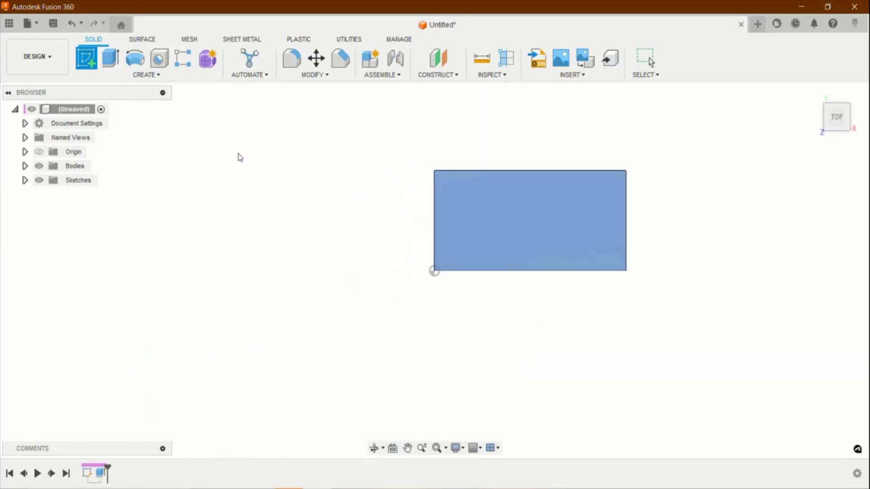
key(c)
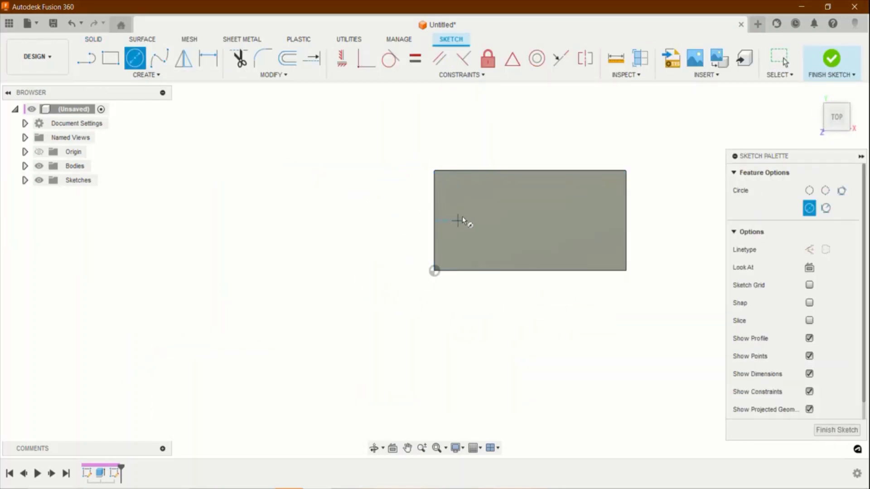
click(462, 220)
click(472, 221)
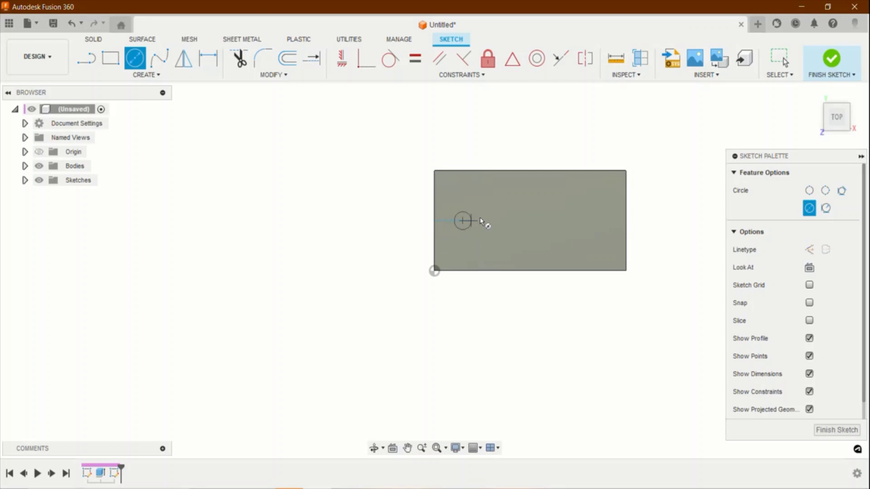
click(518, 220)
click(537, 228)
click(588, 221)
click(556, 220)
click(561, 228)
Dimension the leftmost circle's centre 20 mm from the face's left edge
key(d)
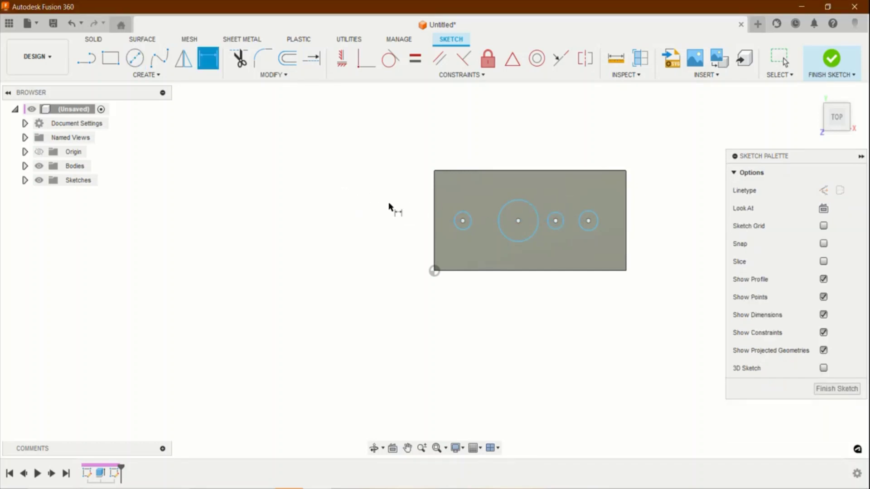
click(462, 222)
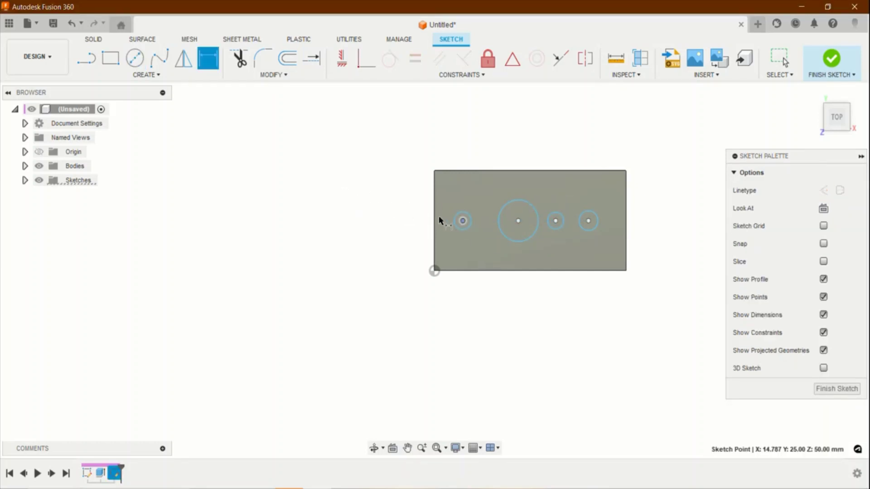
click(434, 214)
click(458, 208)
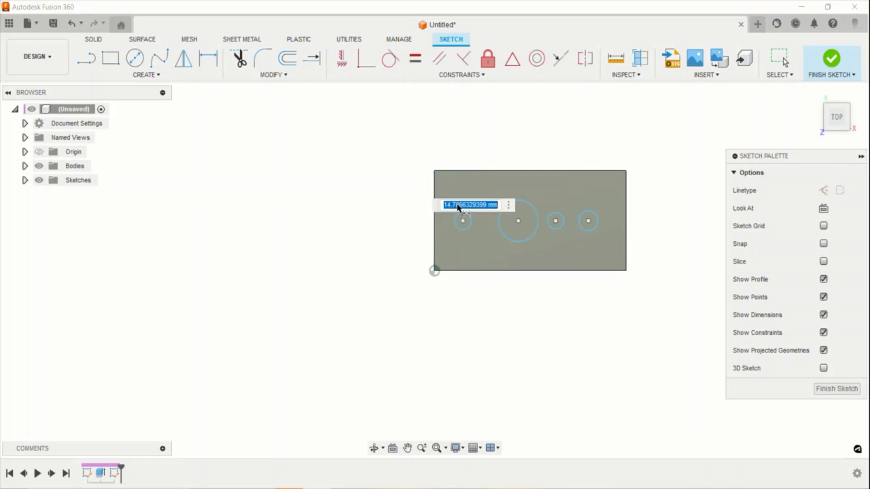
text(15)
key(Return)
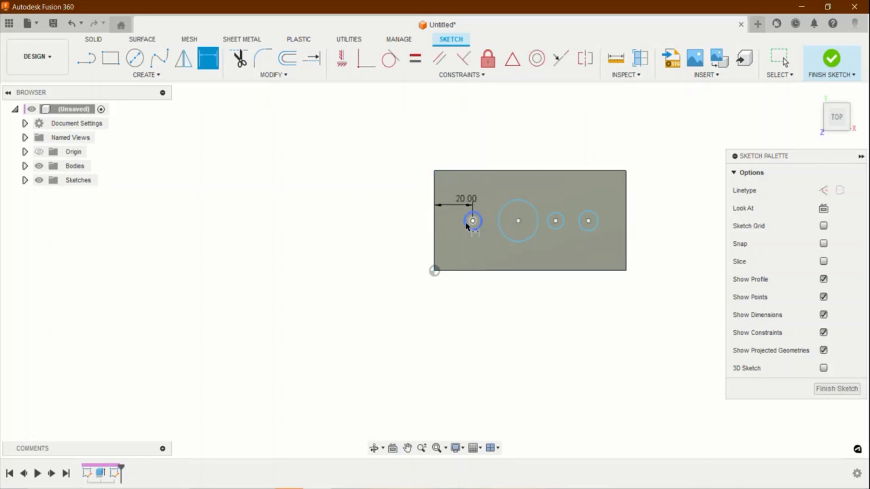
Dimension the second circle's centre from the first one, linking the spacing to the existing 20 mm edge dimension
click(516, 221)
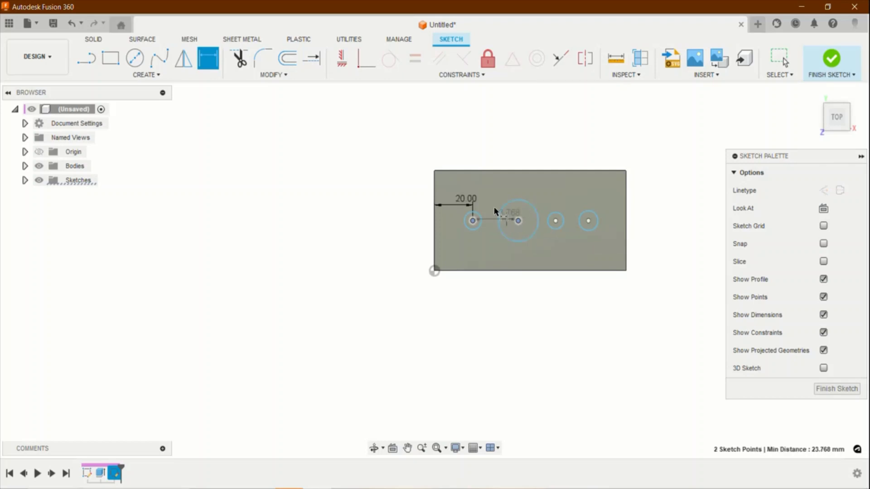
click(490, 208)
click(461, 200)
key(Return)
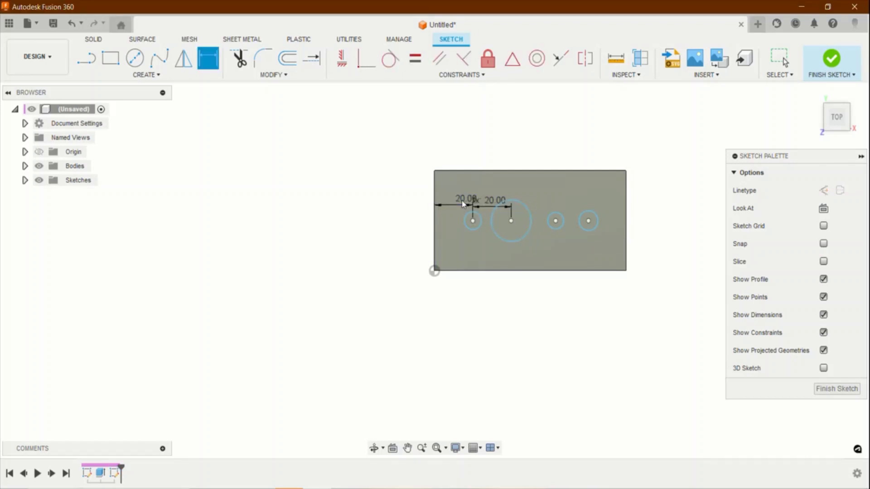
Dimension the third circle's centre 40 mm from the first circle's centre
click(556, 222)
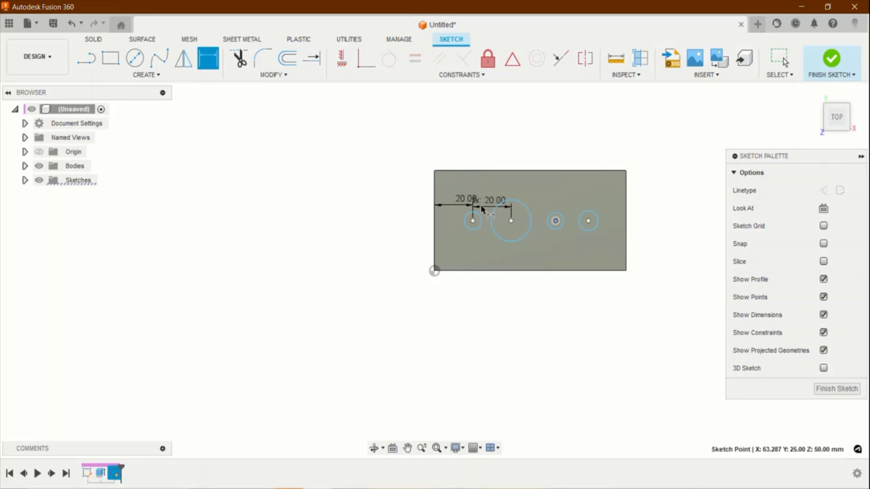
click(473, 220)
click(533, 190)
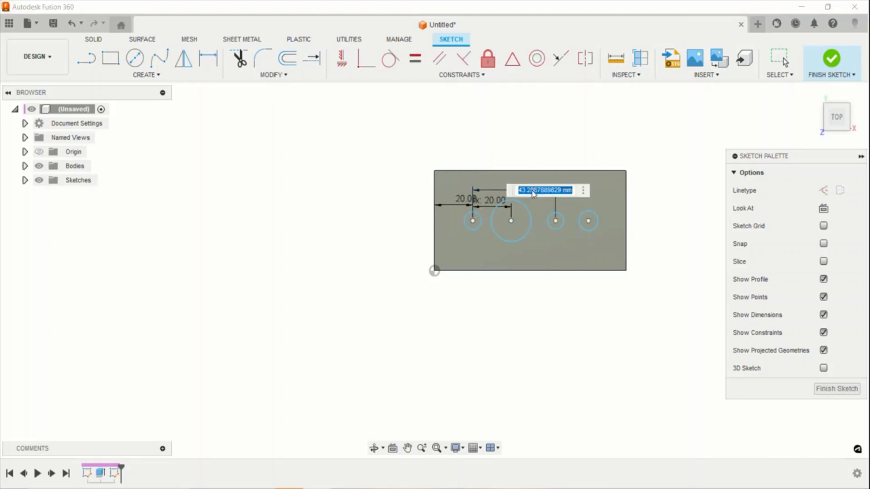
text(40)
key(Return)
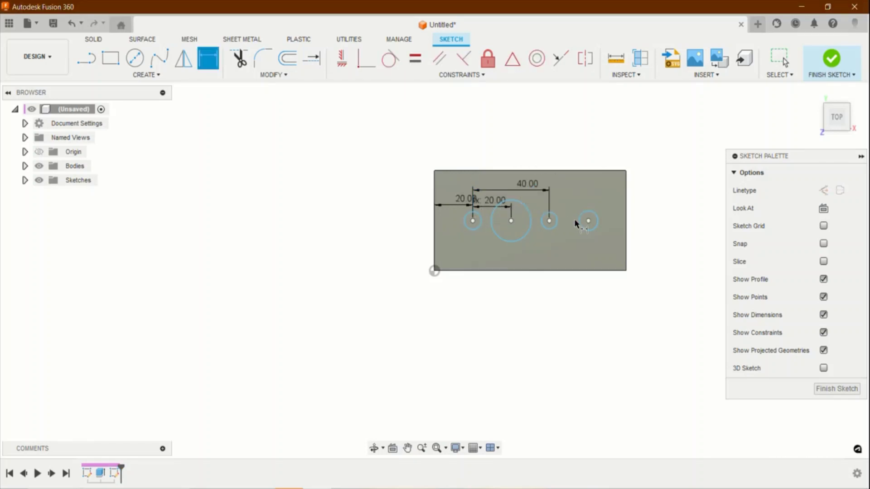
Dimension the rightmost circle's centre 40 mm from the second circle's centre
click(587, 221)
click(511, 220)
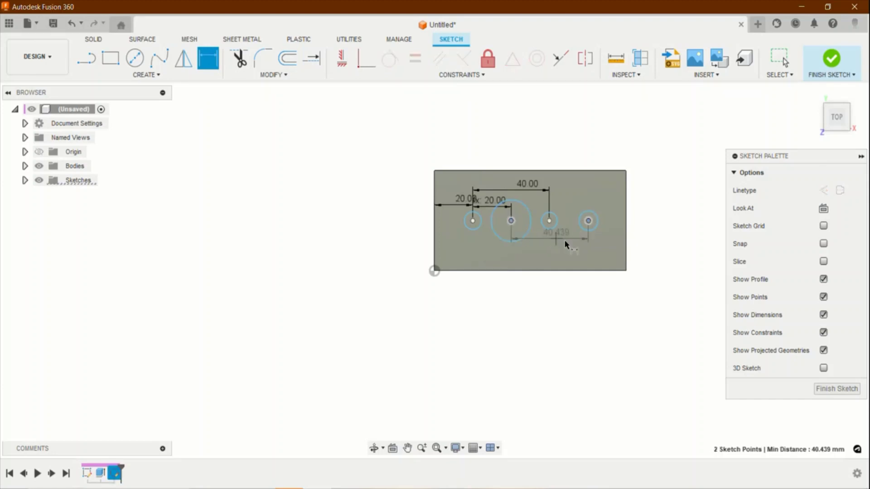
click(566, 245)
text(40)
key(Return)
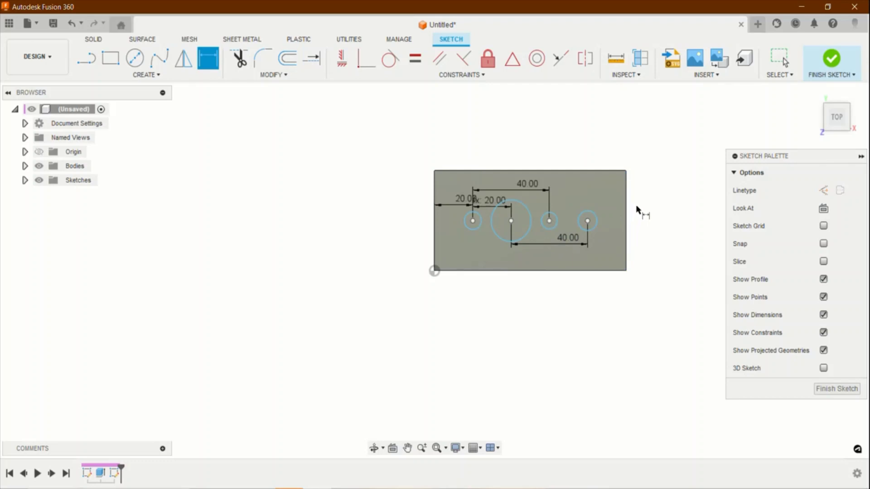
key(Escape)
Apply Equal constraints between the four circles so they share one diameter
click(415, 58)
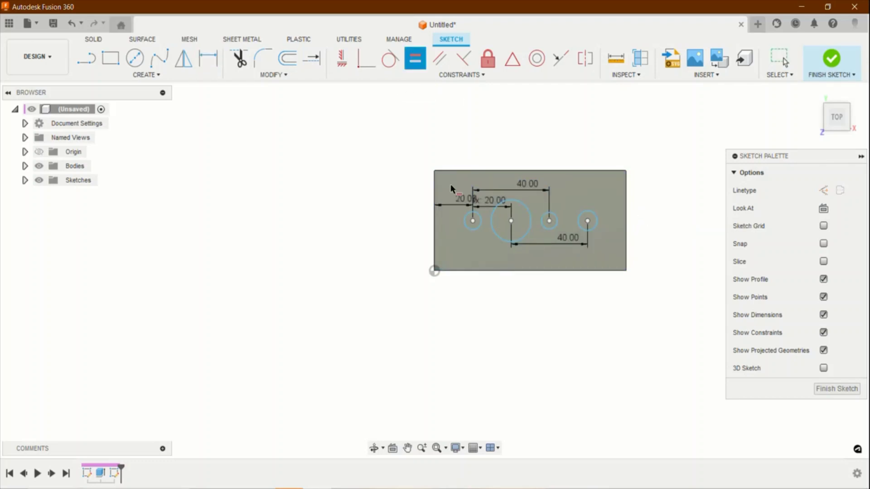
click(465, 213)
click(496, 207)
click(556, 218)
click(593, 216)
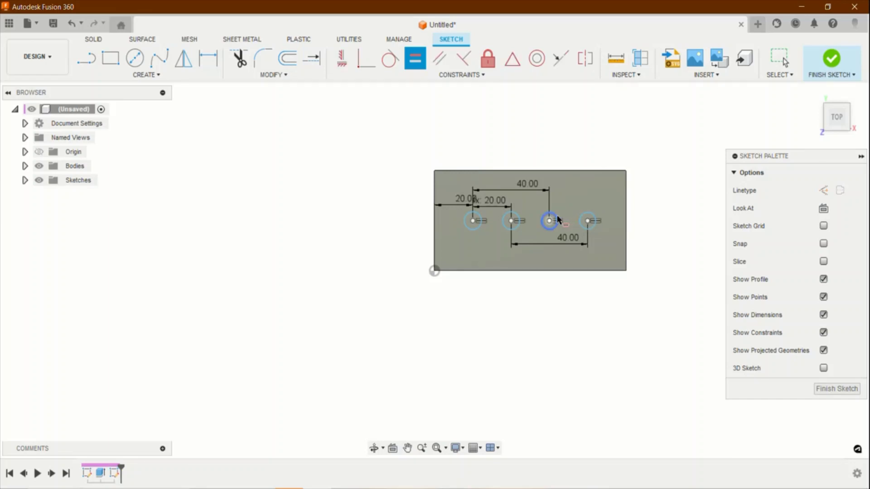
click(557, 219)
click(520, 218)
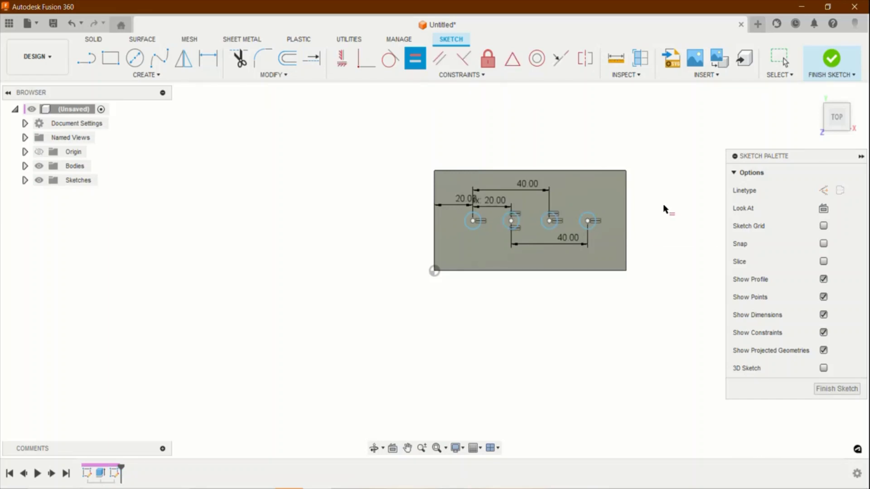
Set the second circle's diameter to 8.5 mm and finish the sketch
key(d)
click(519, 217)
click(537, 205)
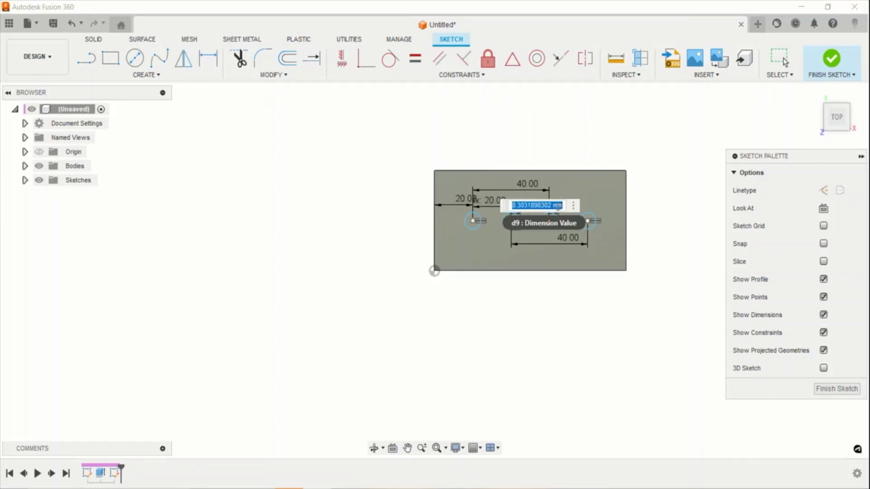
text(8.5)
key(Return)
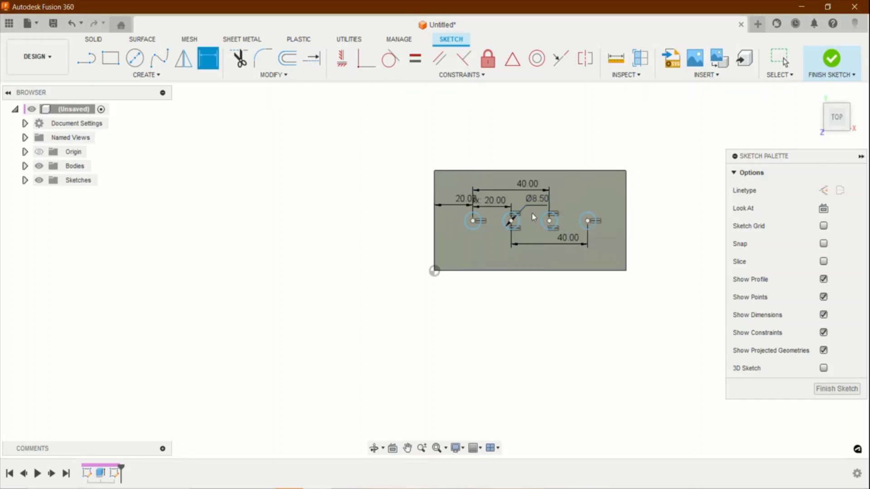
key(Escape)
click(831, 59)
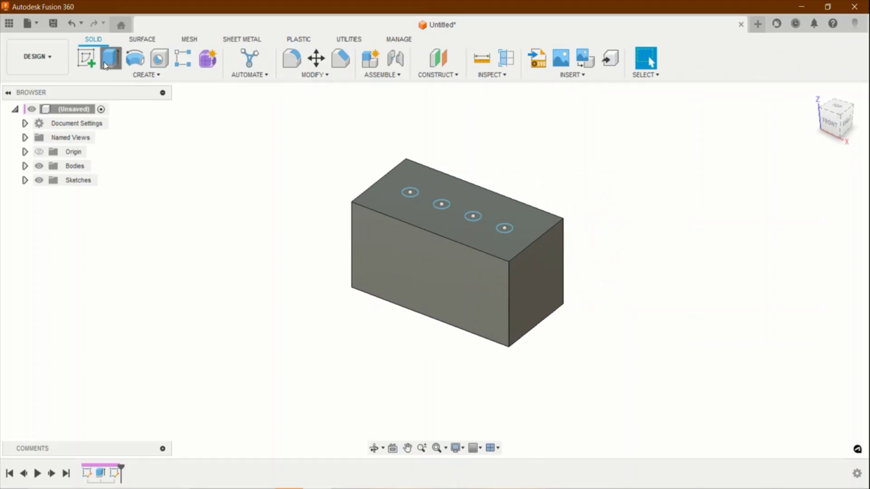
Extrude the four circles on the block's top face 50 mm downward as a cut through the block
click(105, 65)
click(410, 192)
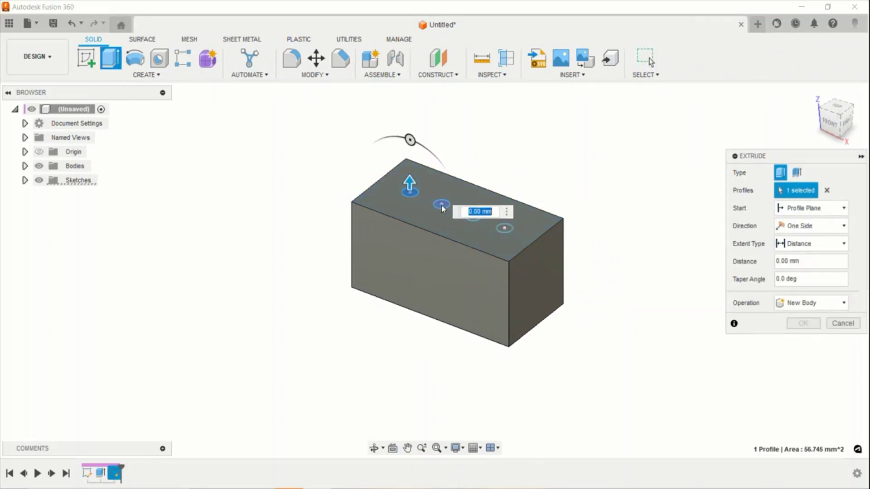
click(442, 204)
click(471, 217)
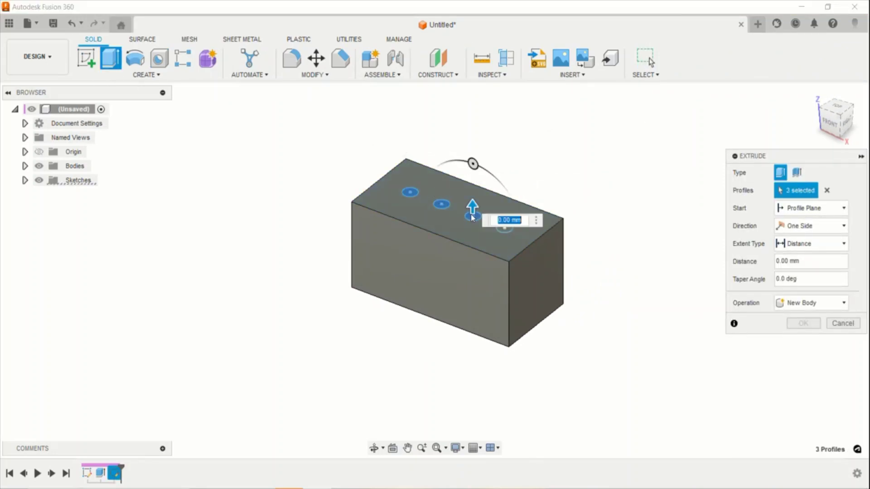
click(502, 229)
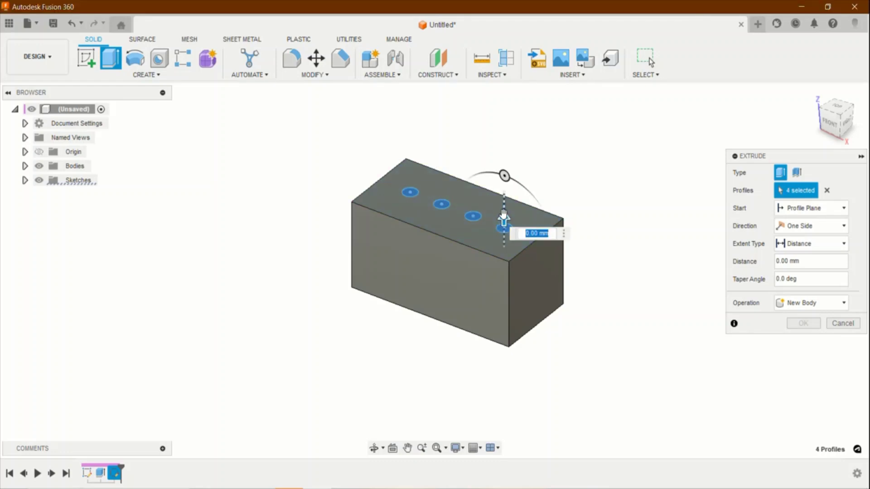
drag(505, 218, 500, 296)
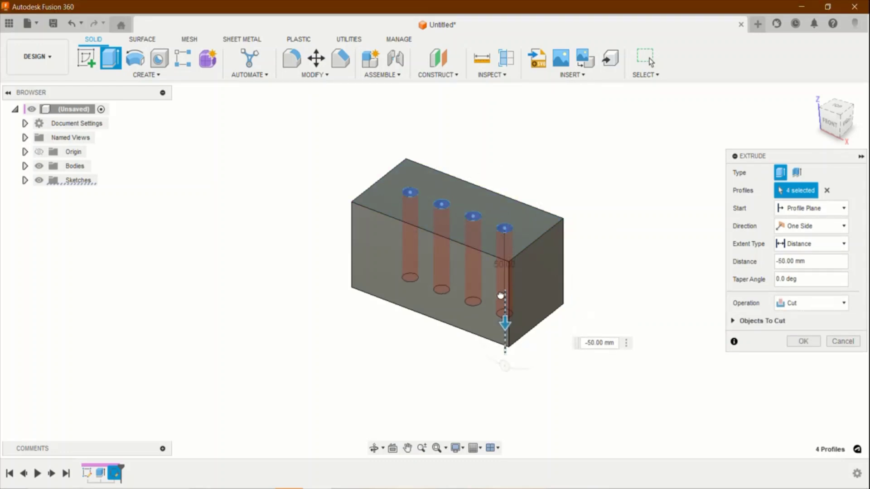
click(802, 341)
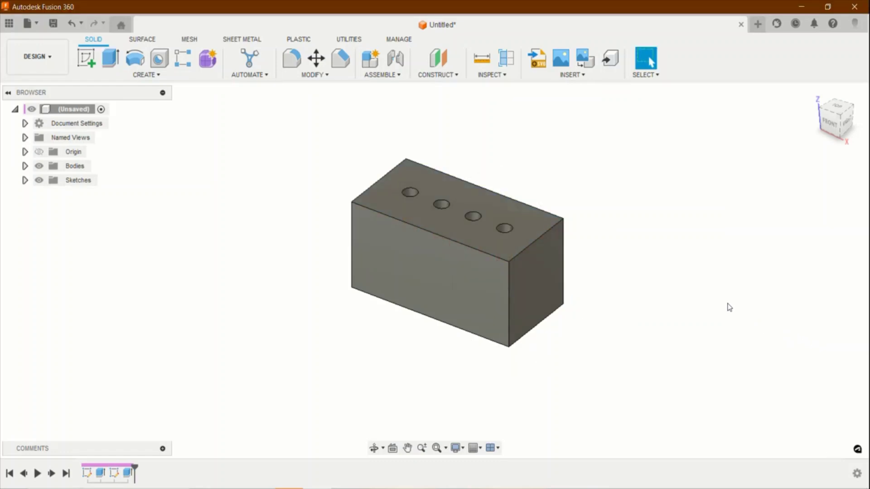
Show Sketch2 and extrude its leftmost circle 40 mm upward from the block's top face
scroll(252, 321, down, 5)
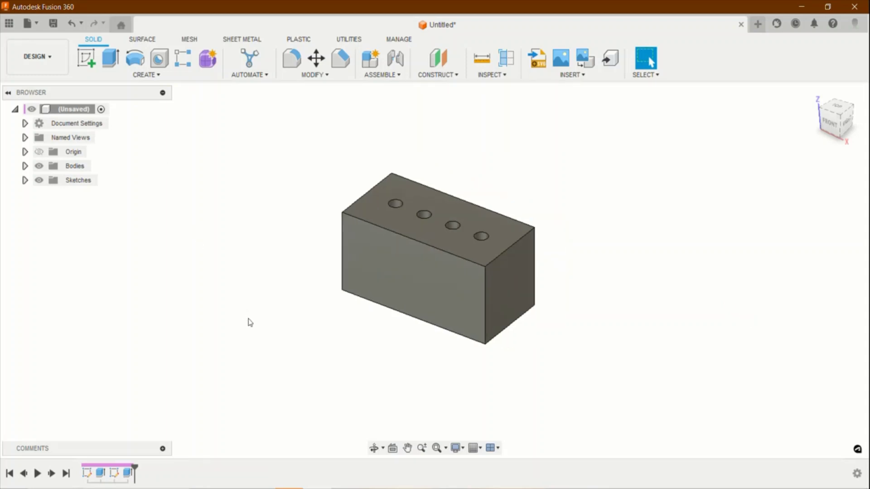
scroll(318, 184, up, 3)
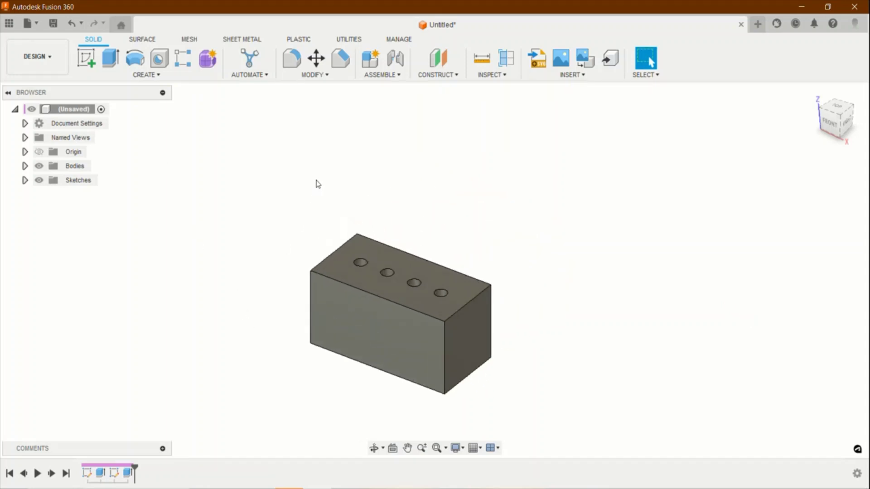
click(110, 58)
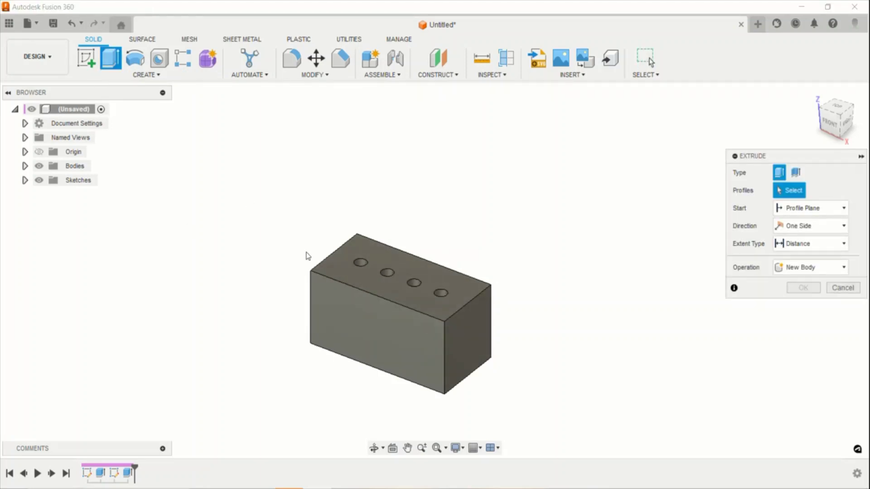
click(25, 179)
click(49, 209)
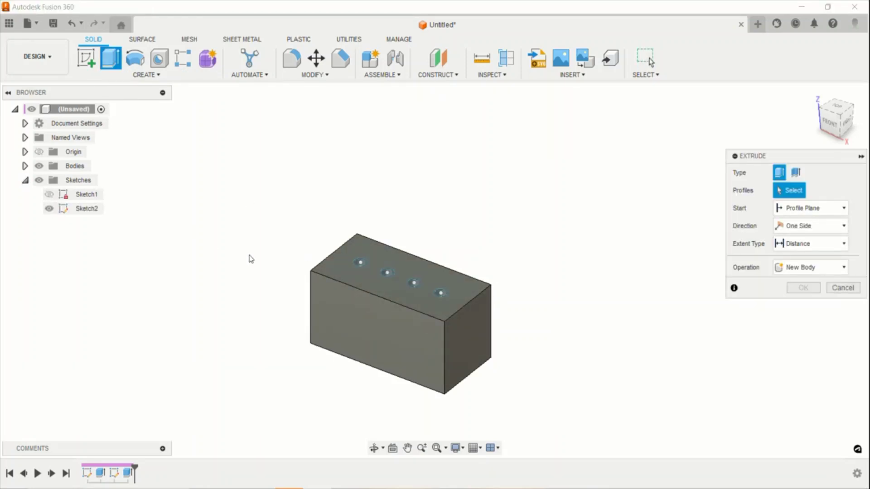
click(359, 263)
drag(361, 227, 360, 196)
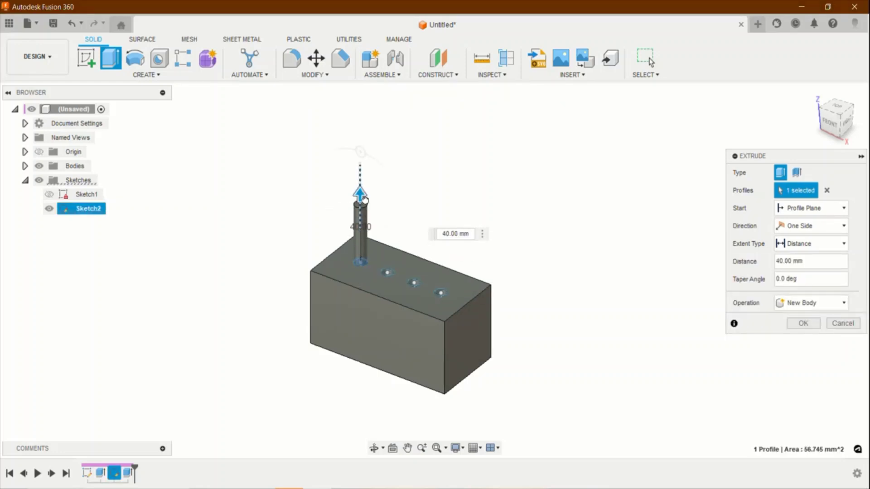
Start the cylinder's extrusion from a 10 mm offset and create it as a new component
click(822, 213)
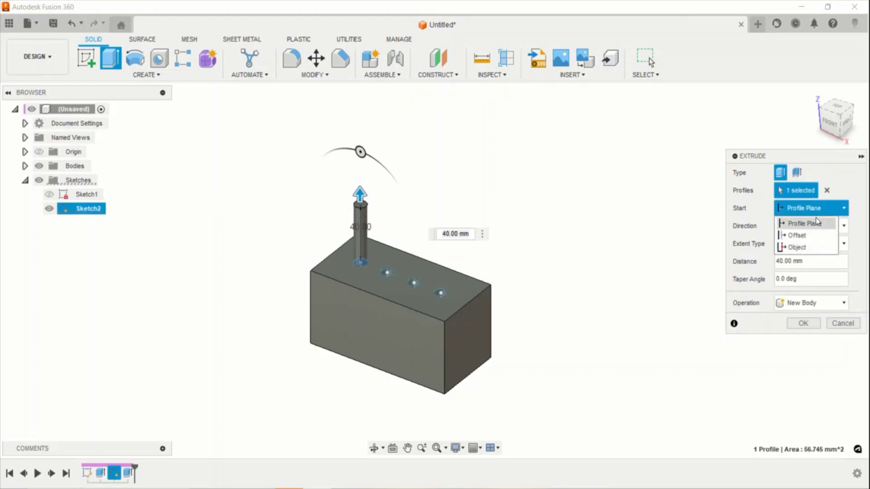
click(799, 236)
drag(823, 227, 771, 229)
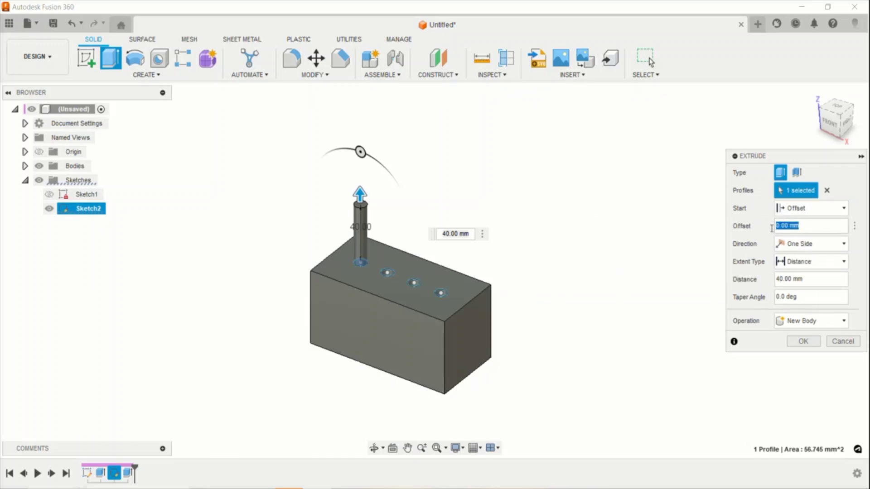
text(10)
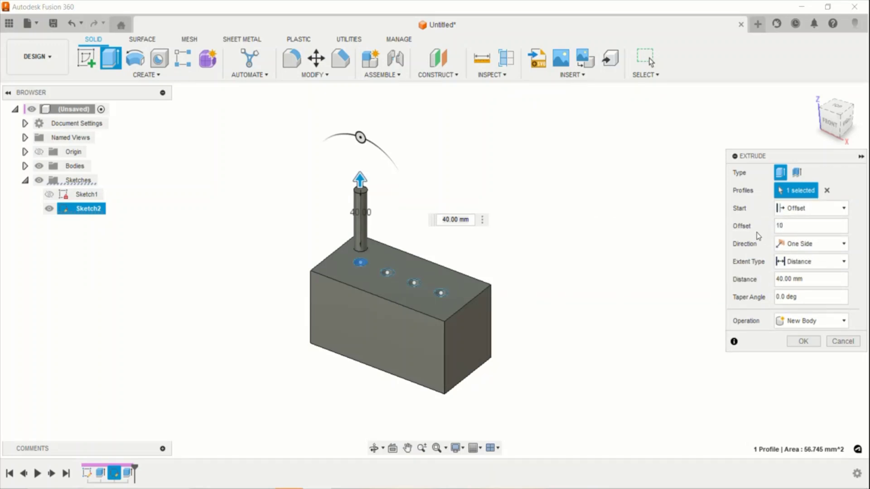
click(790, 322)
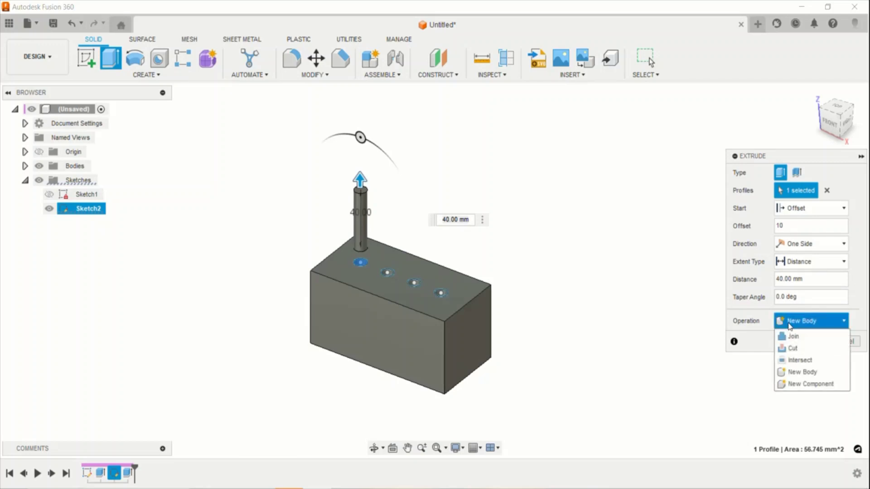
click(791, 383)
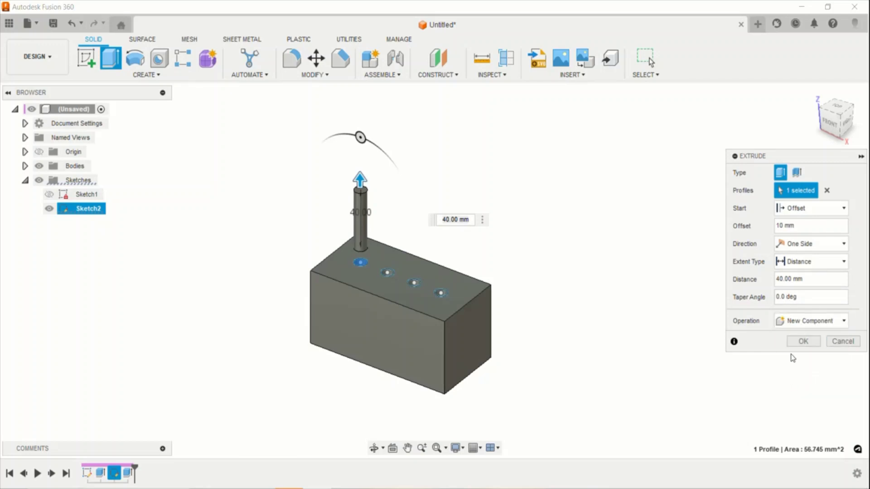
click(798, 341)
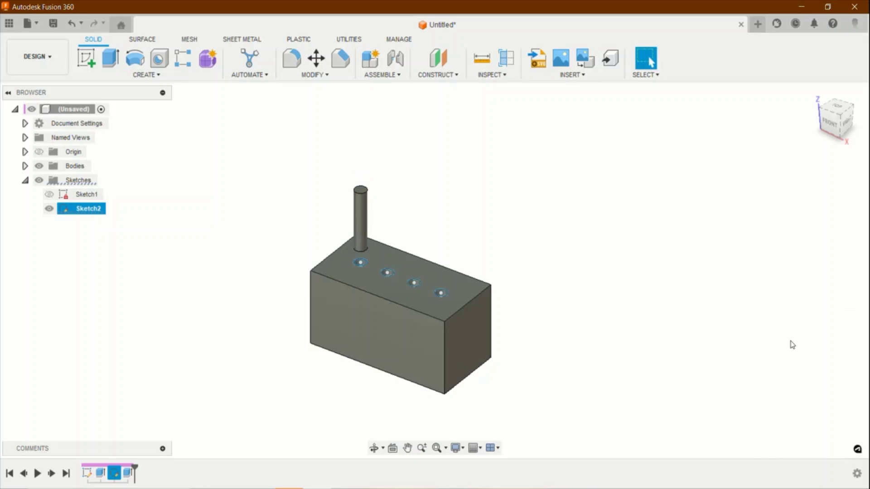
Set up a rectangular pattern of the cylinder body along the X axis
click(88, 60)
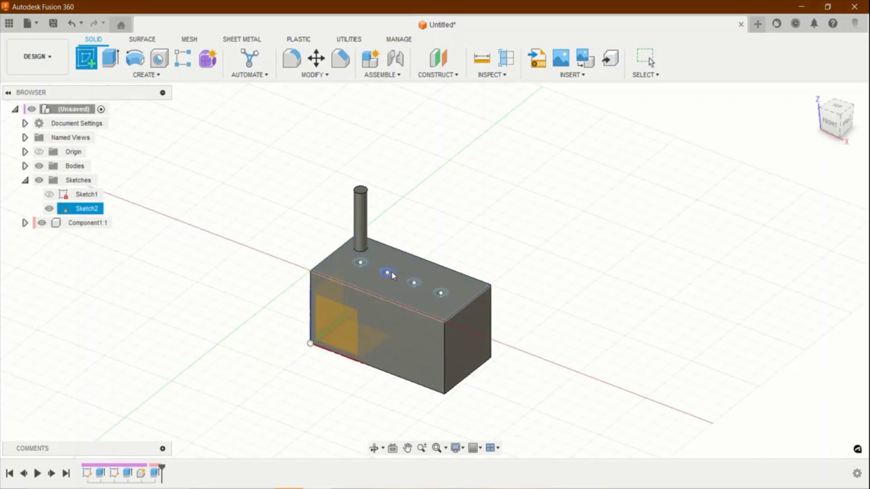
click(183, 58)
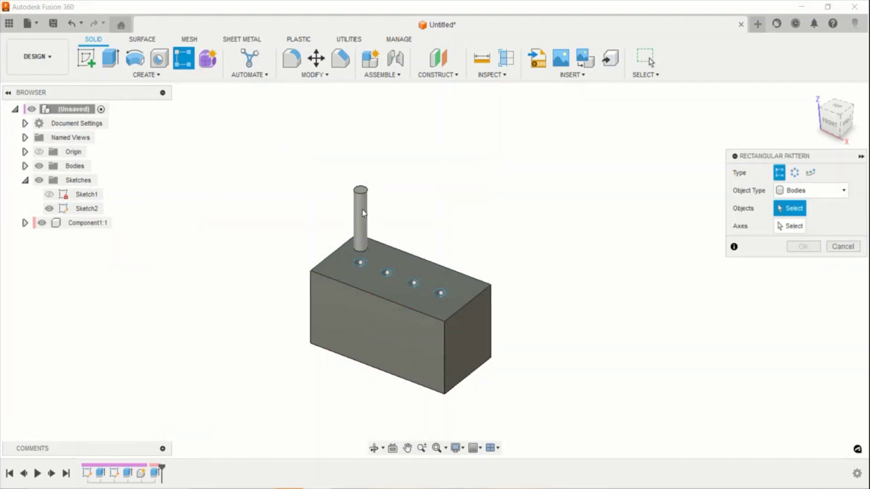
click(361, 221)
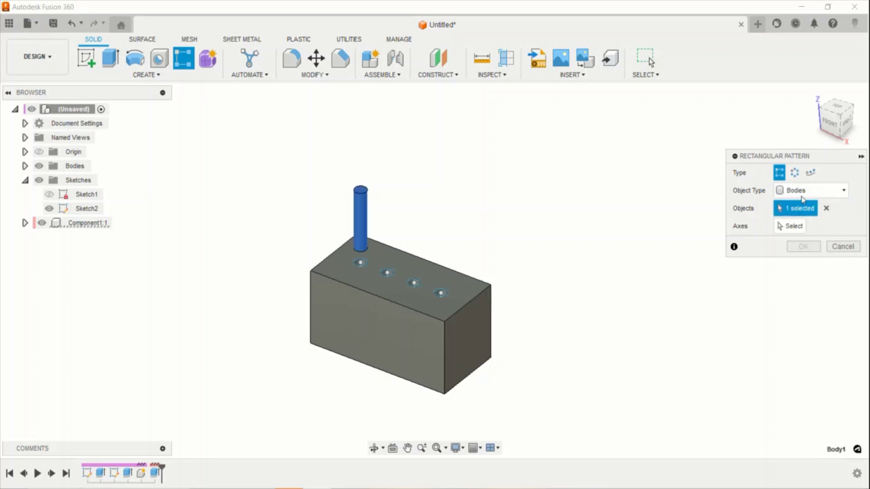
click(793, 226)
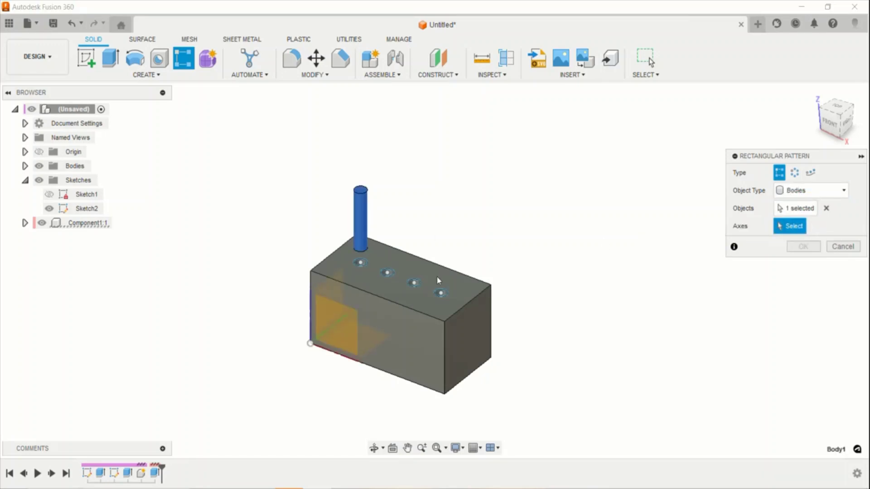
click(332, 356)
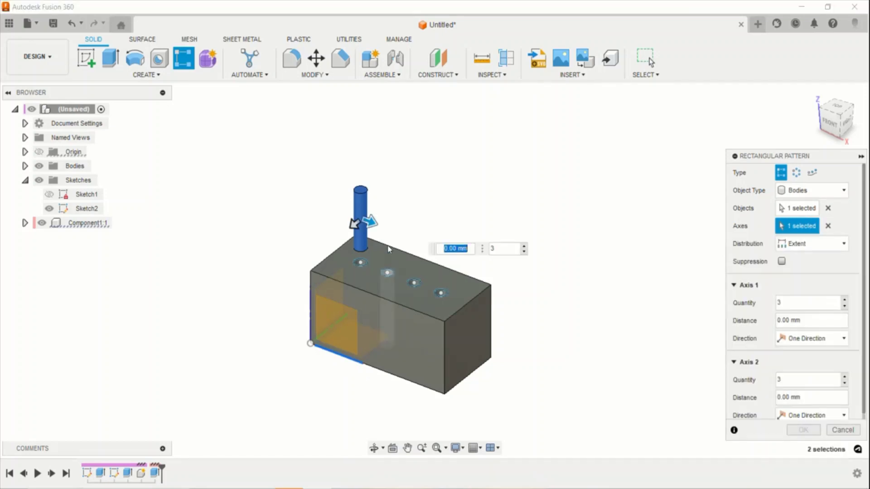
Set the pattern to 4 instances over 40 mm on the first axis and 1 instance on the second
drag(399, 233, 462, 257)
drag(784, 302, 755, 306)
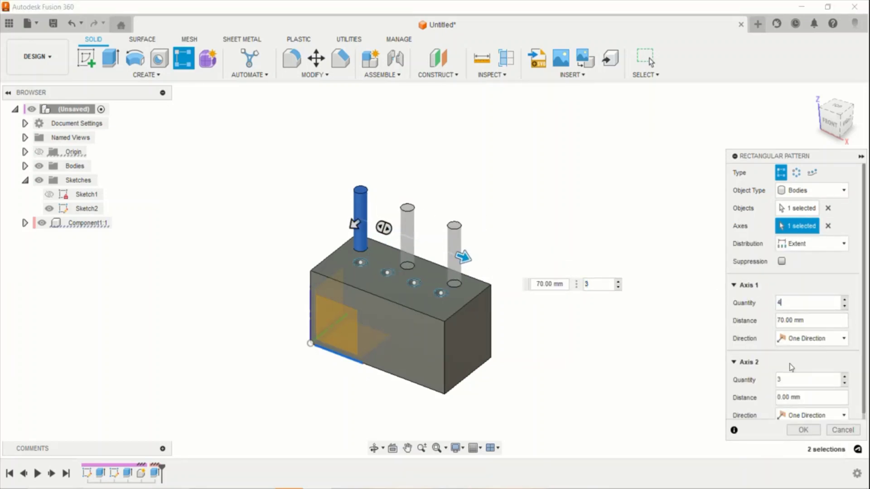
text(4)
click(779, 378)
key(shift+Tab)
key(shift+Tab)
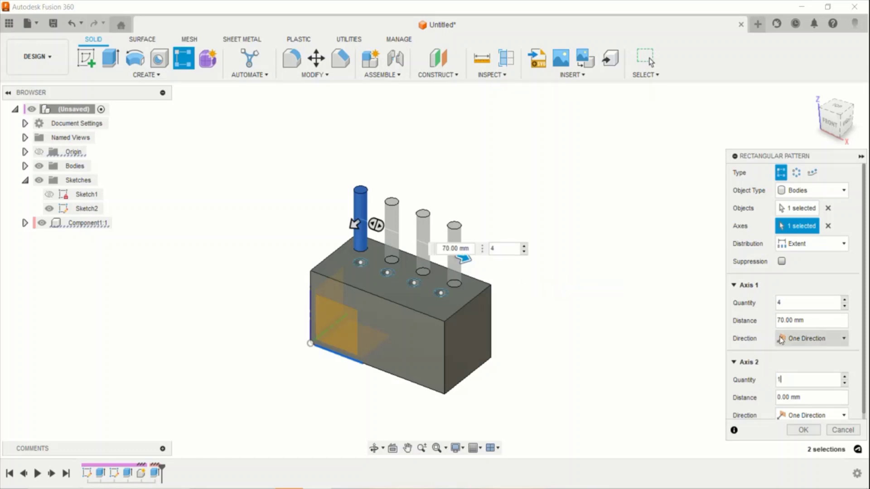
text(20)
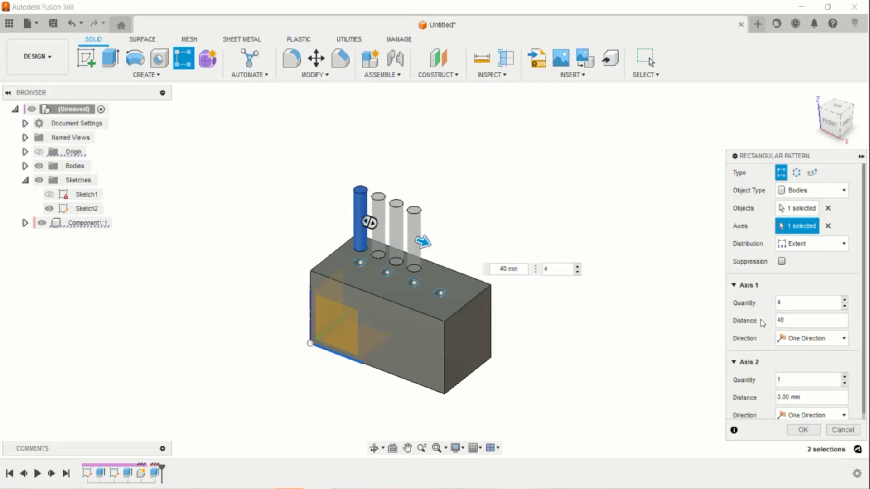
Change the pattern distribution to Spacing with 20 mm between cylinders and complete the pattern
click(800, 244)
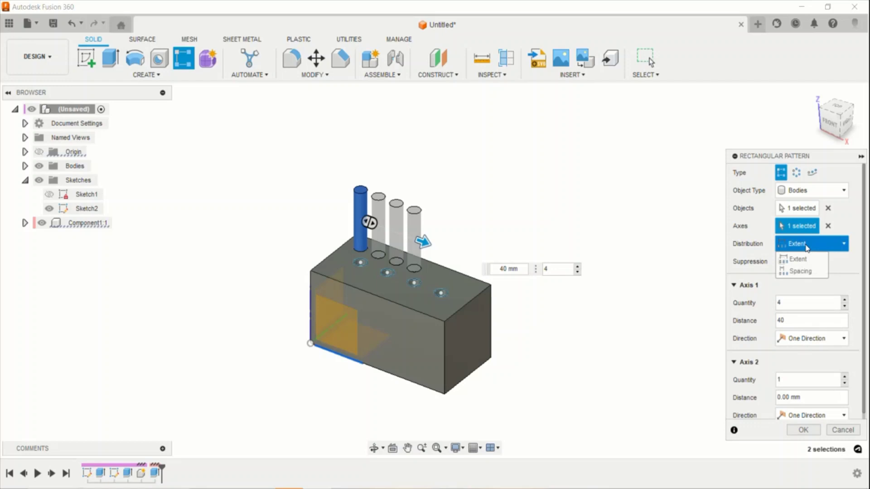
click(799, 271)
click(823, 322)
text(20)
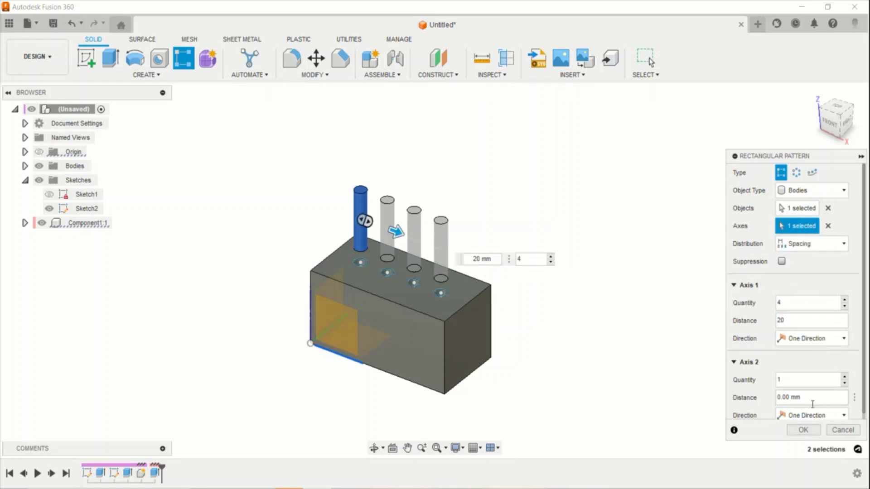
click(805, 430)
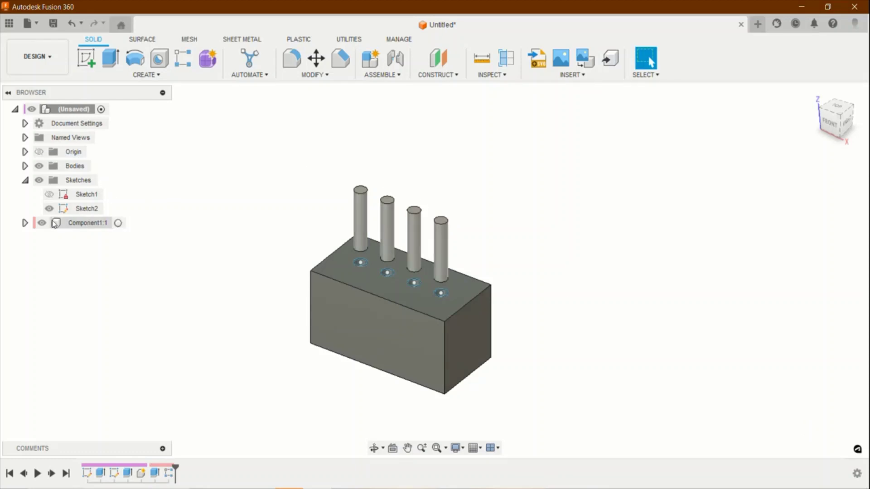
click(25, 222)
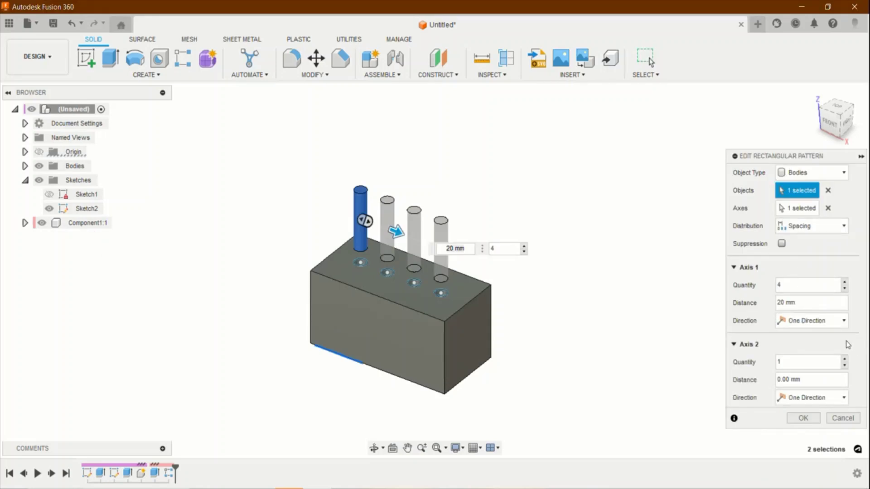
click(835, 419)
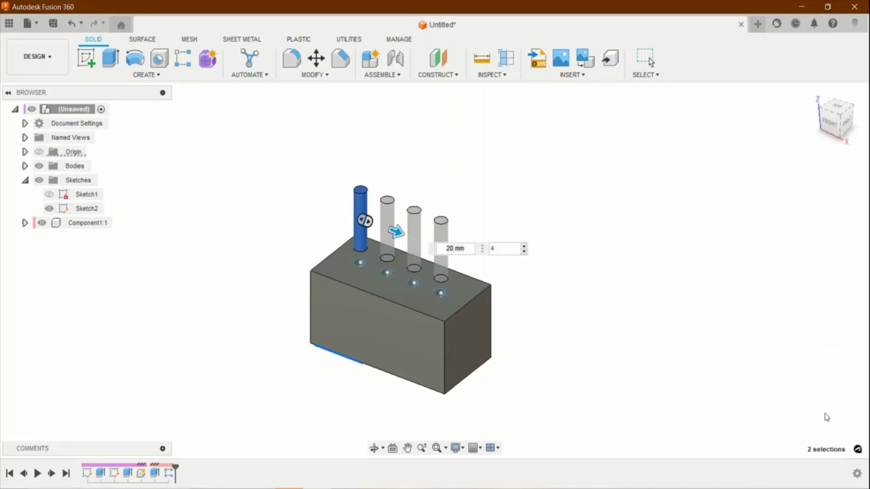
click(100, 226)
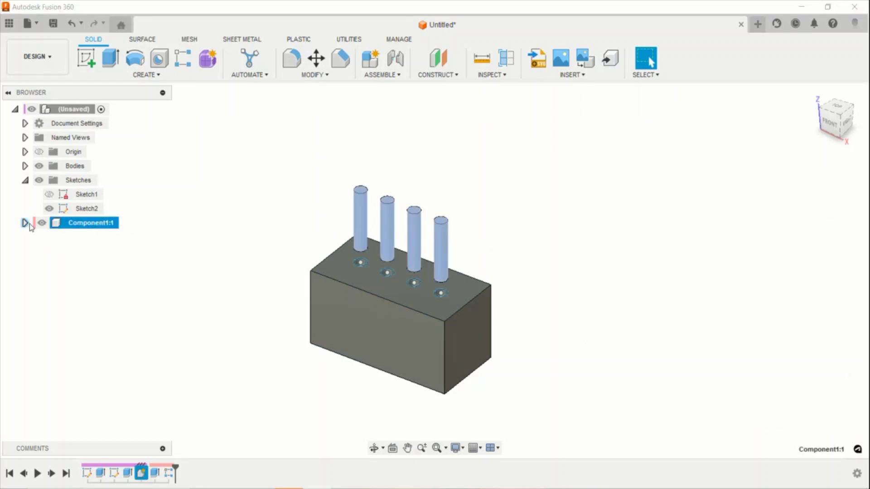
Expand the bodies of Component1:1 and convert the leftmost cylinder, Body1, into its own component
click(25, 222)
click(36, 251)
click(90, 266)
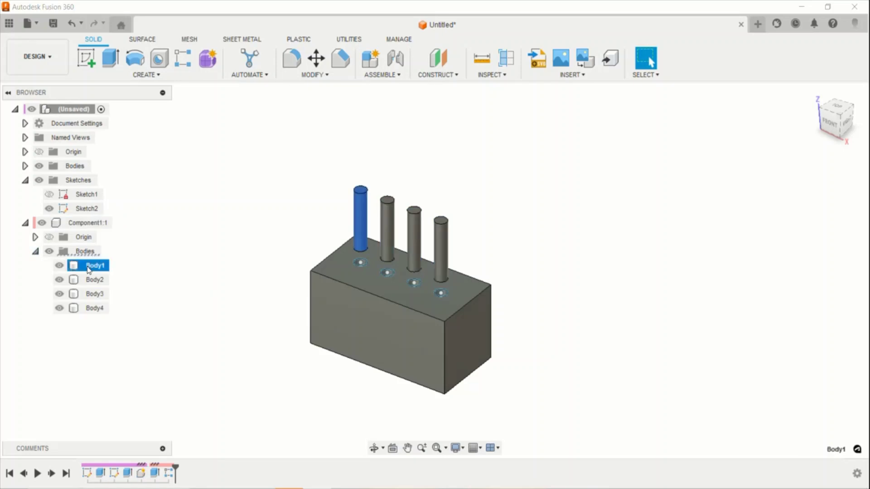
right_click(89, 269)
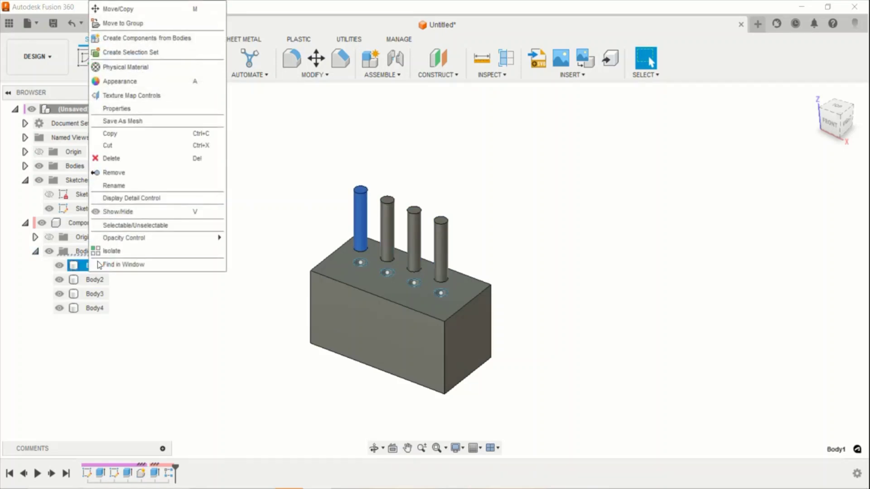
click(118, 38)
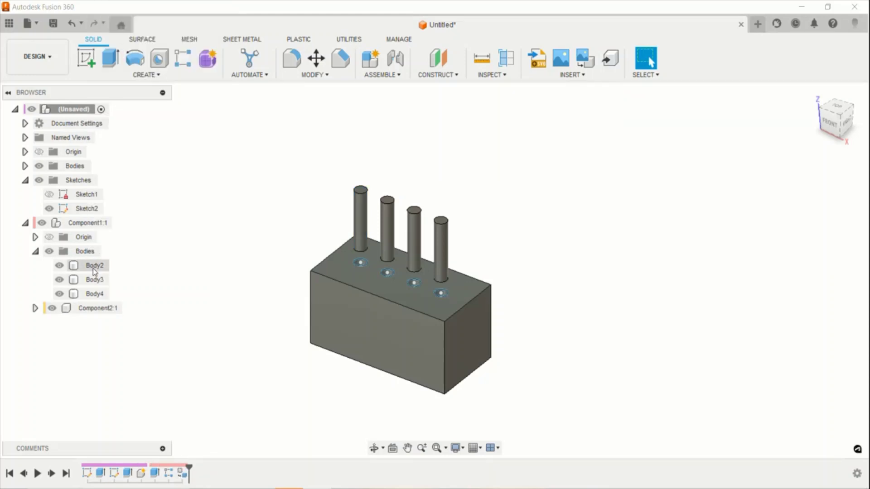
Convert the two middle cylinders, Body2 and Body3, into separate components
right_click(92, 268)
click(102, 39)
right_click(94, 265)
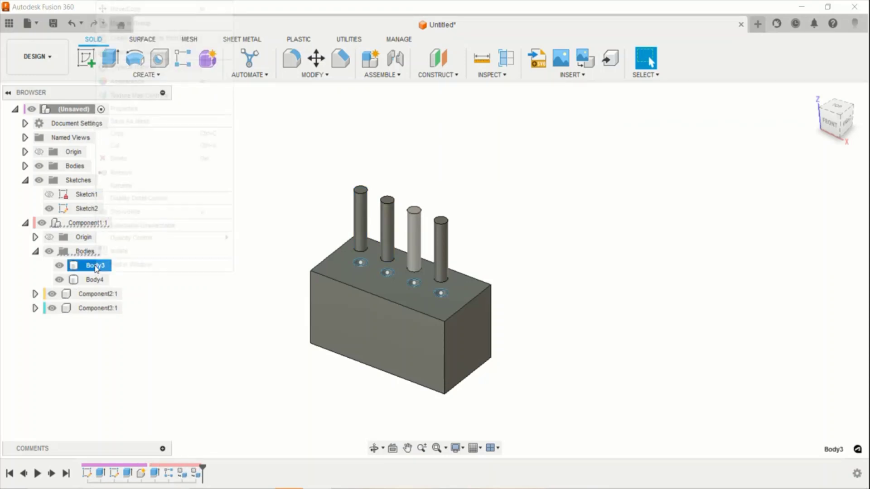
click(118, 39)
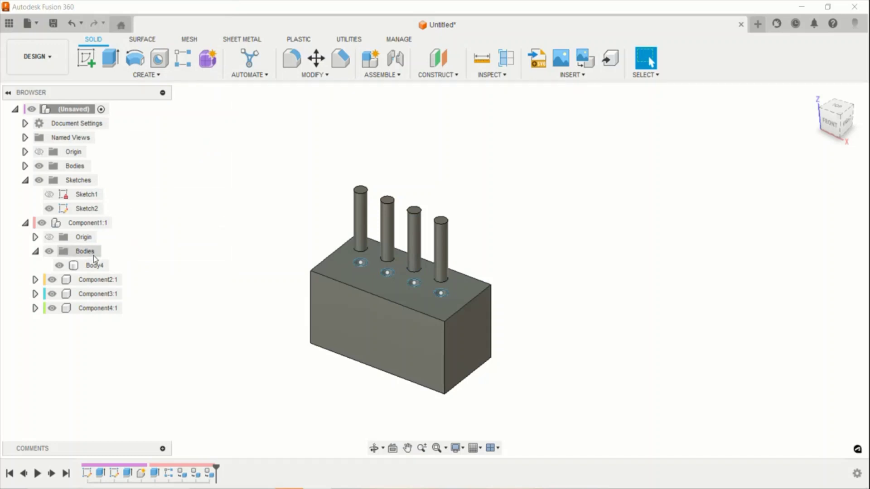
Convert the remaining cylinder, Body4, into its own component
right_click(92, 265)
click(118, 38)
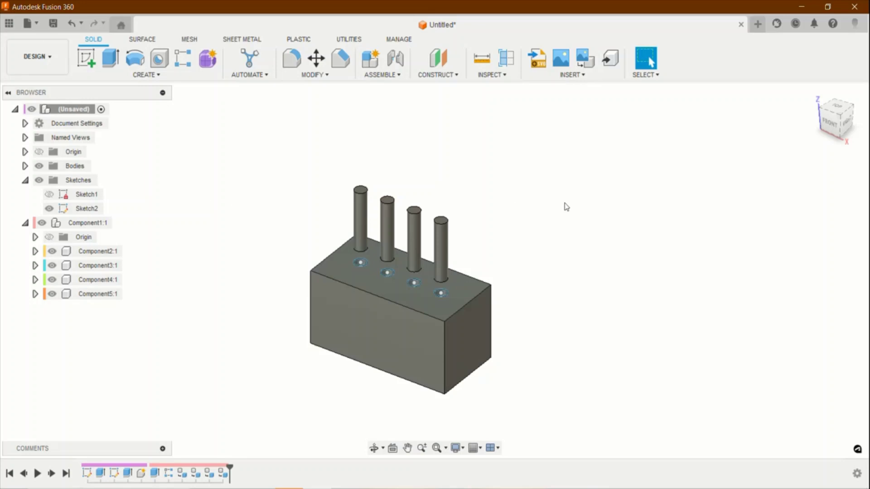
Join the base of the leftmost cylinder, Component2:1, to the first hole's top edge with a Slider joint along the Z axis
click(395, 58)
click(361, 248)
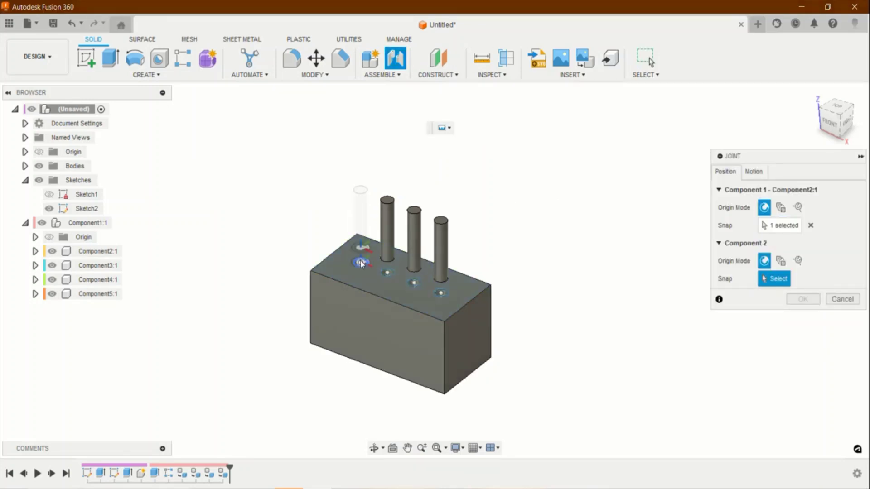
click(361, 263)
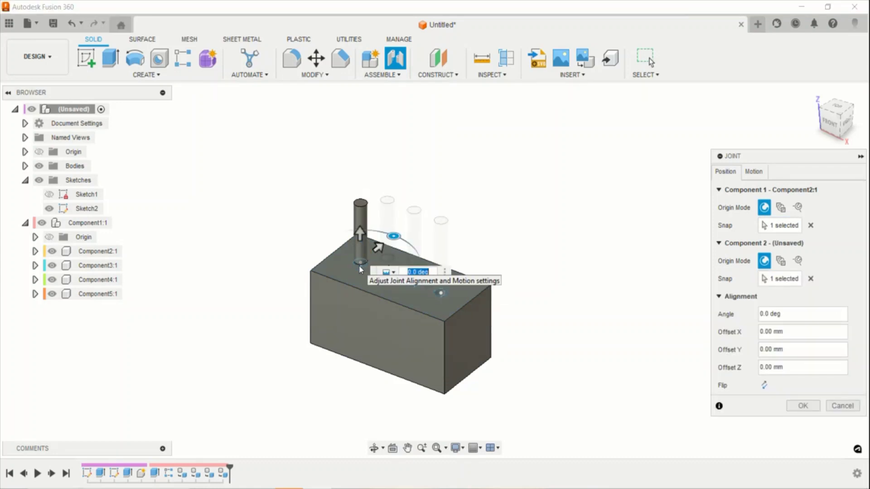
click(753, 171)
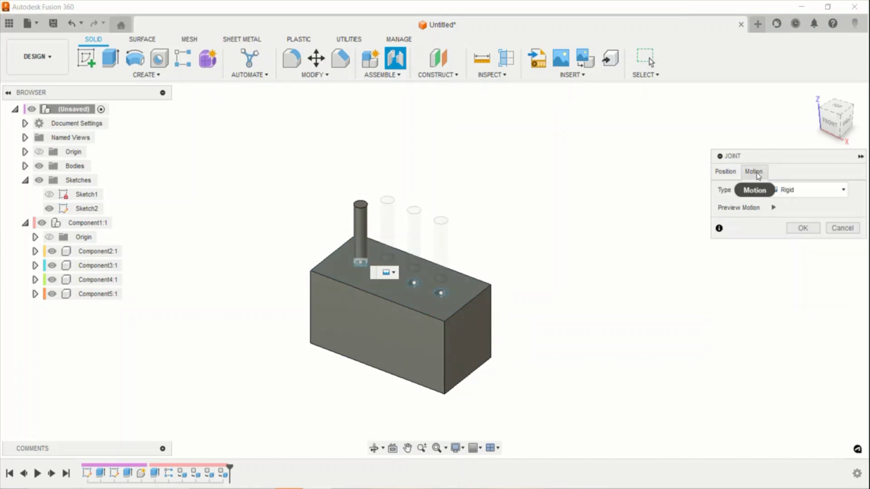
click(773, 190)
click(788, 229)
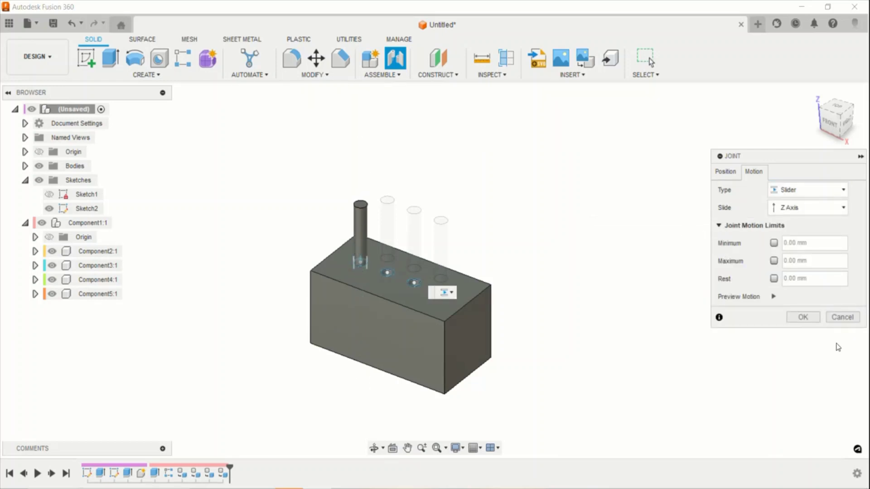
click(801, 317)
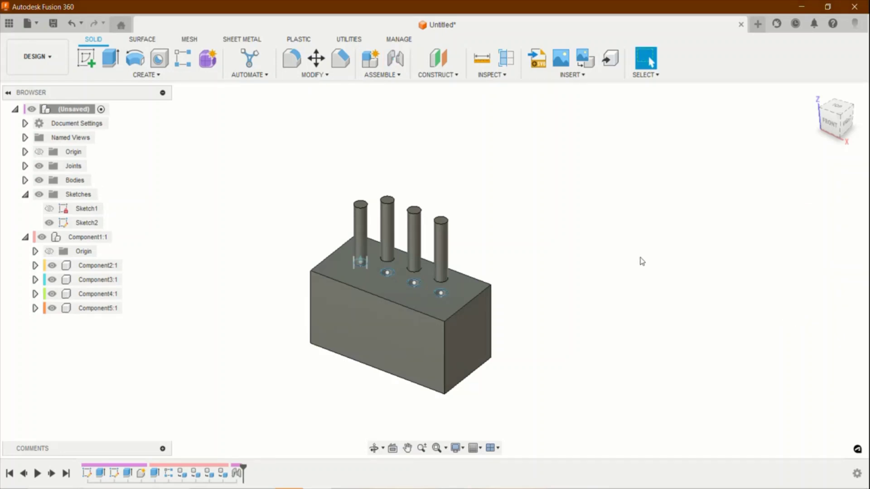
Join the base of the second cylinder, Component3:1, to the second hole's top edge with a Slider joint
scroll(397, 280, up, 4)
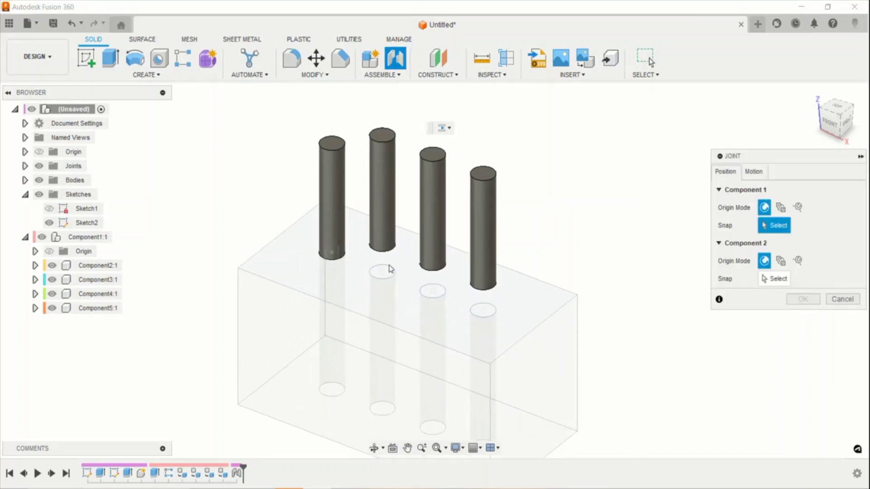
click(384, 254)
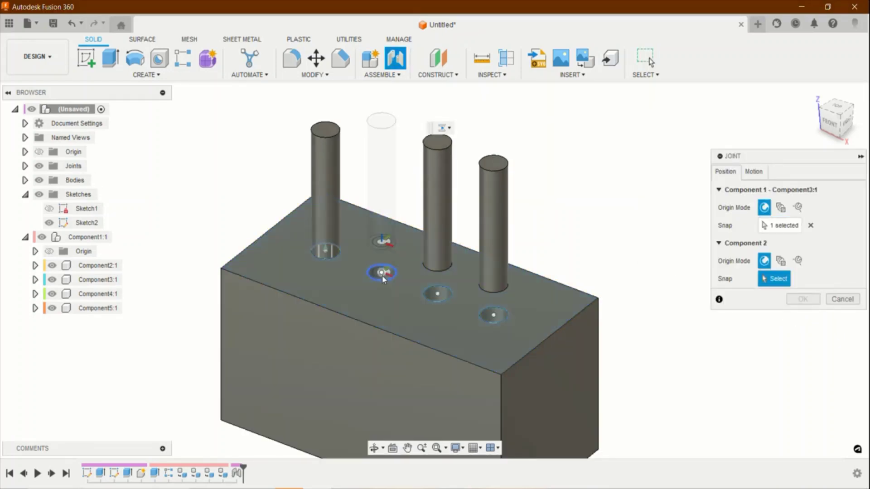
click(382, 279)
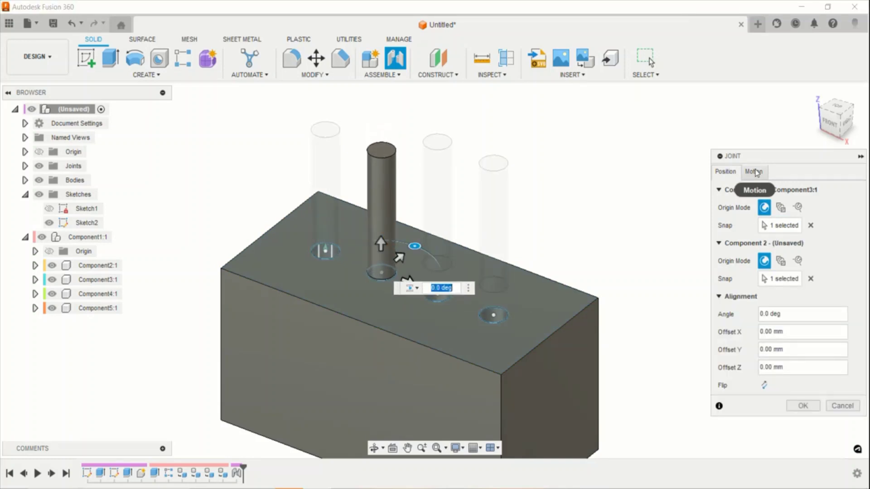
click(802, 406)
Join the base of the third cylinder, Component4:1, to the third hole with a Slider joint, hiding the sketches during placement
click(395, 59)
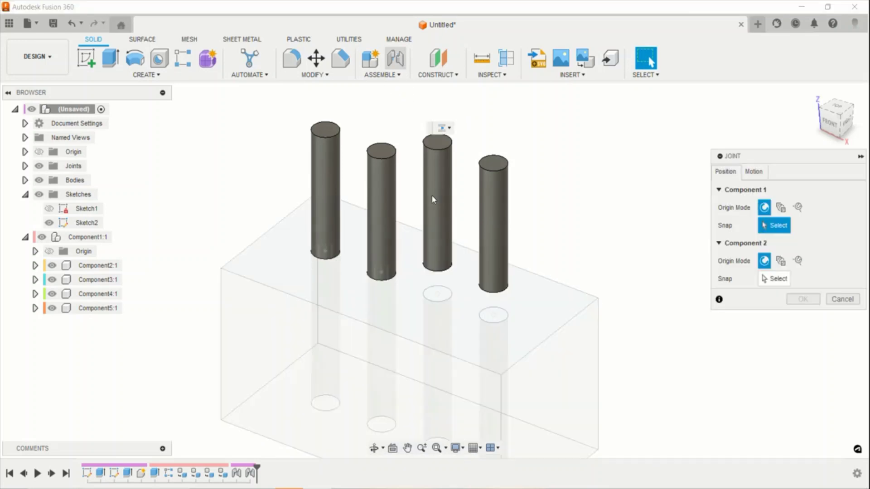
click(437, 267)
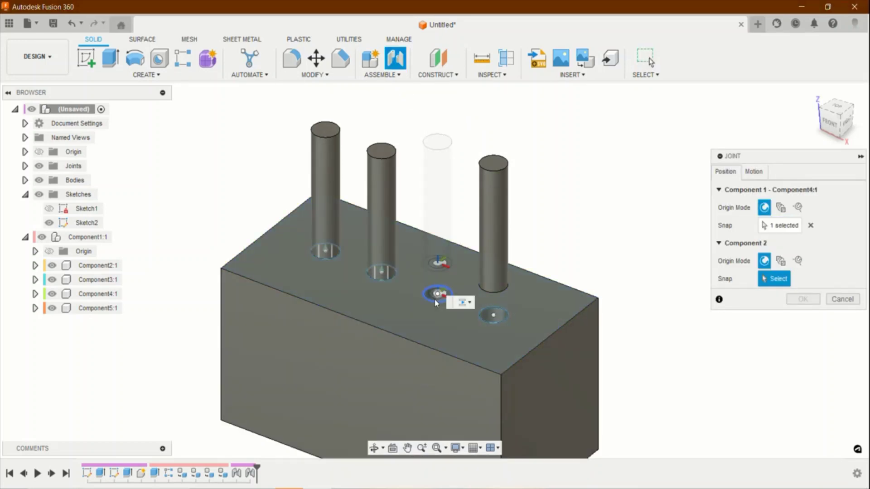
click(435, 301)
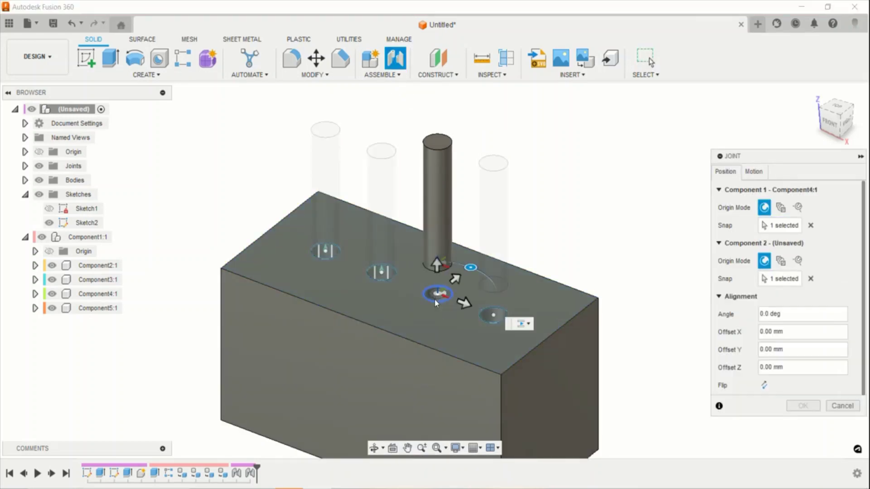
click(44, 196)
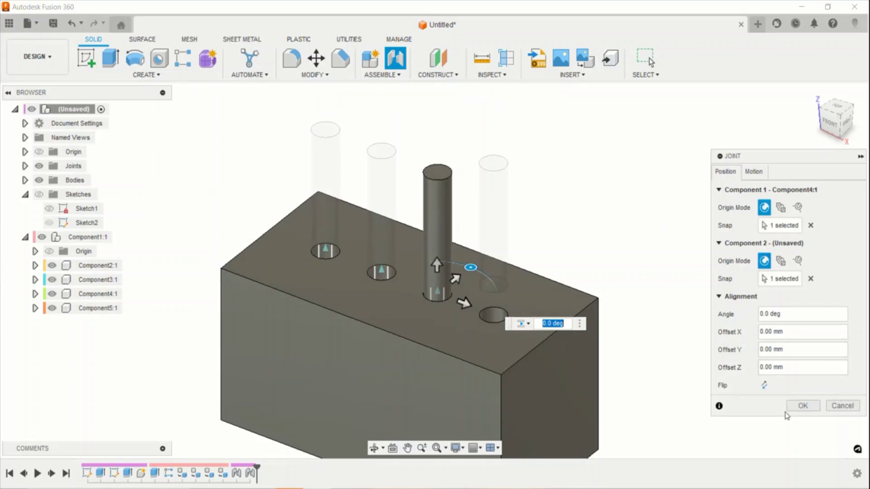
click(801, 406)
Join the base of the last cylinder, Component5:1, to the fourth hole's top with a Slider joint
click(396, 65)
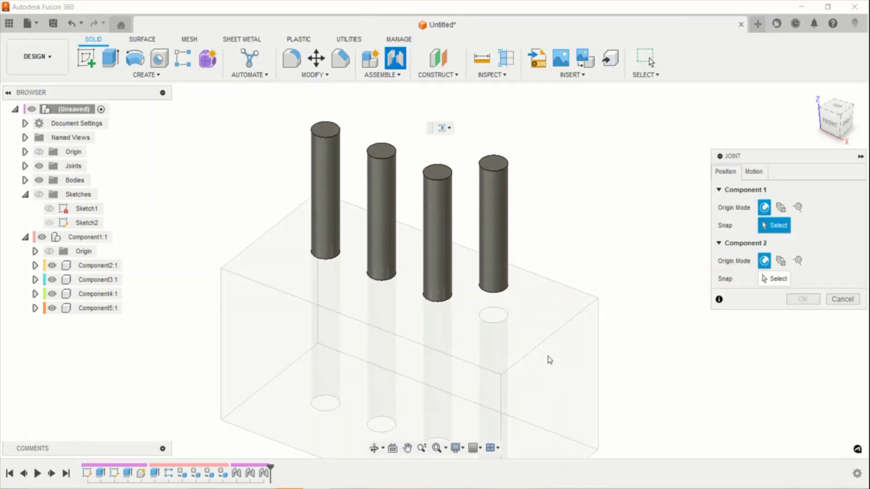
click(502, 295)
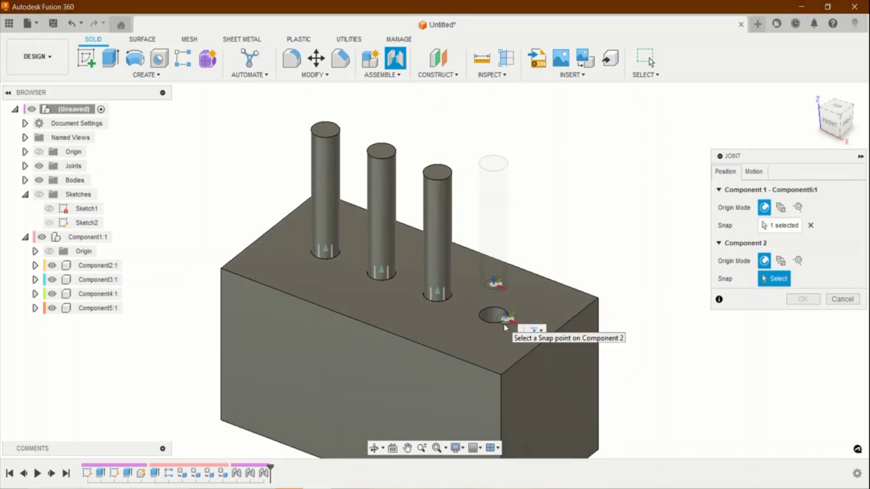
click(492, 319)
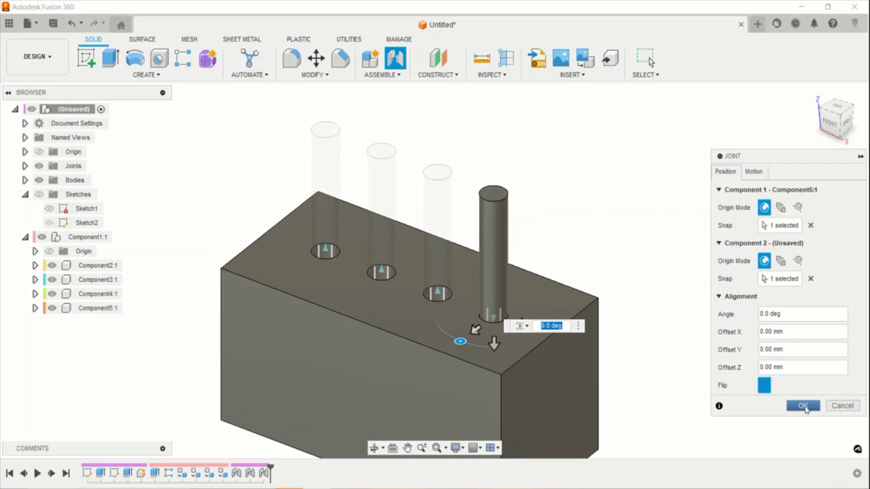
click(803, 406)
Save the design as "sliding system" in the CAD Models location
click(54, 28)
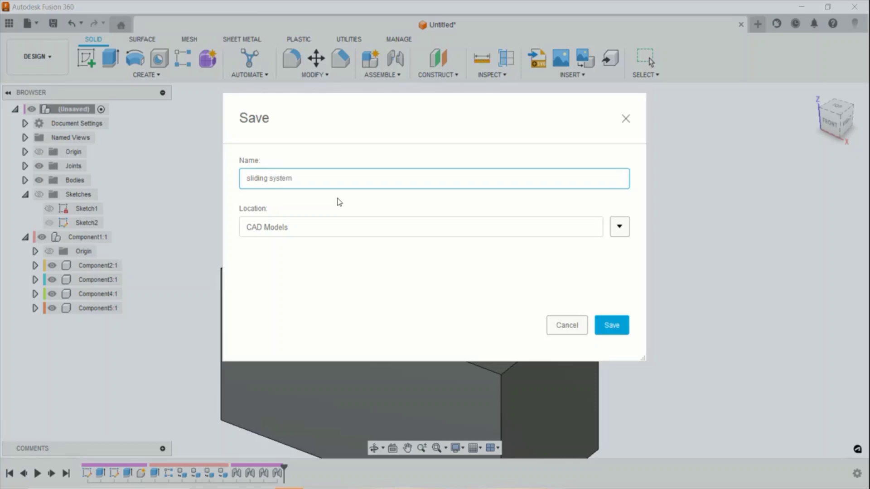
click(607, 331)
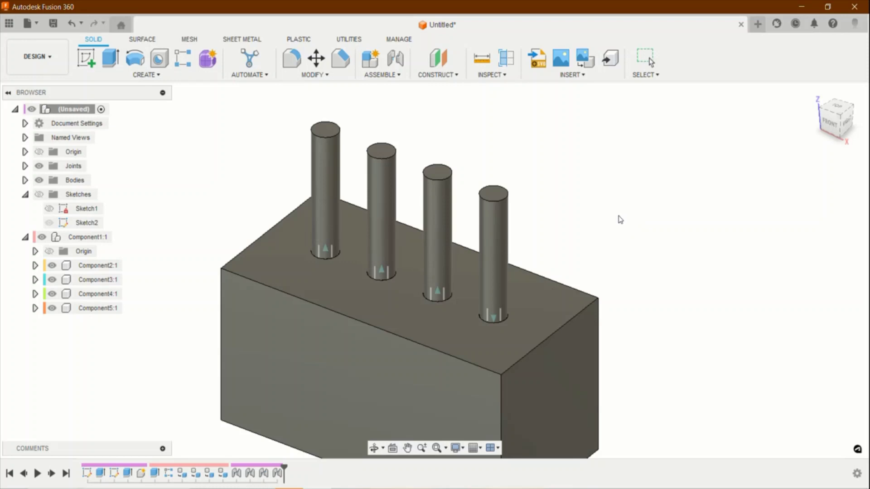
scroll(586, 182, down, 3)
scroll(584, 234, up, 2)
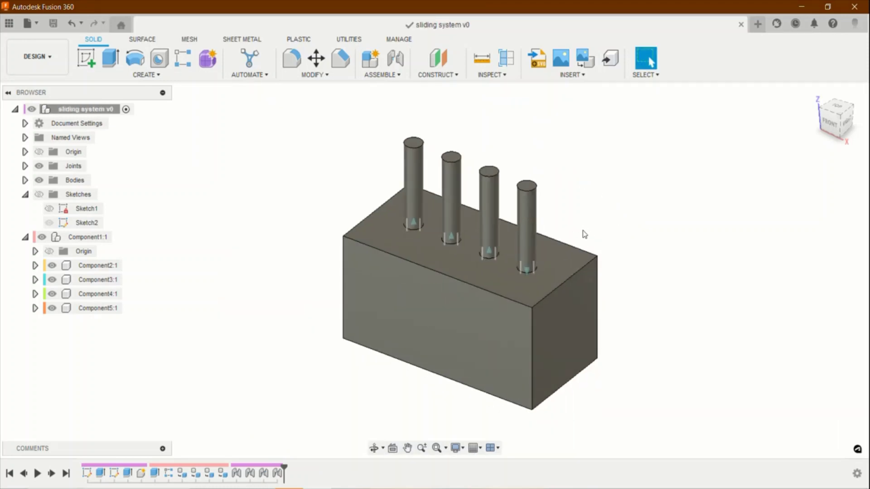
Expand the joints list and inspect the Slider 1 joint and its motion limits option
click(26, 166)
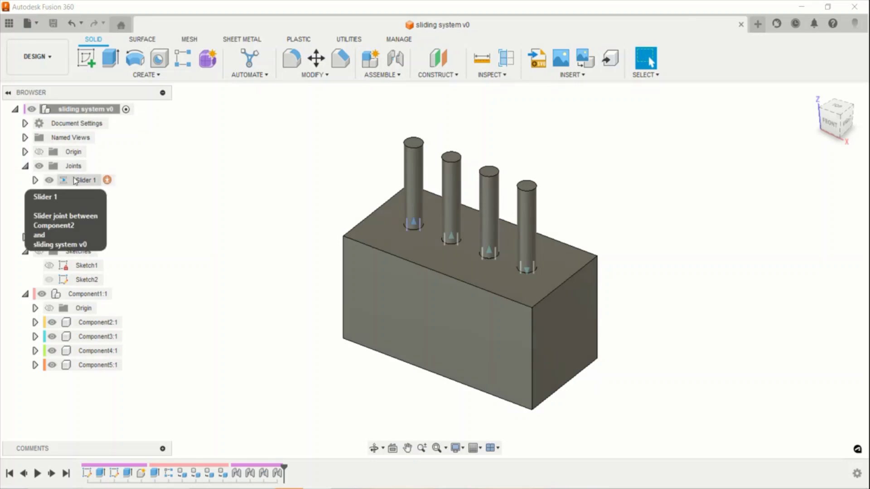
click(35, 180)
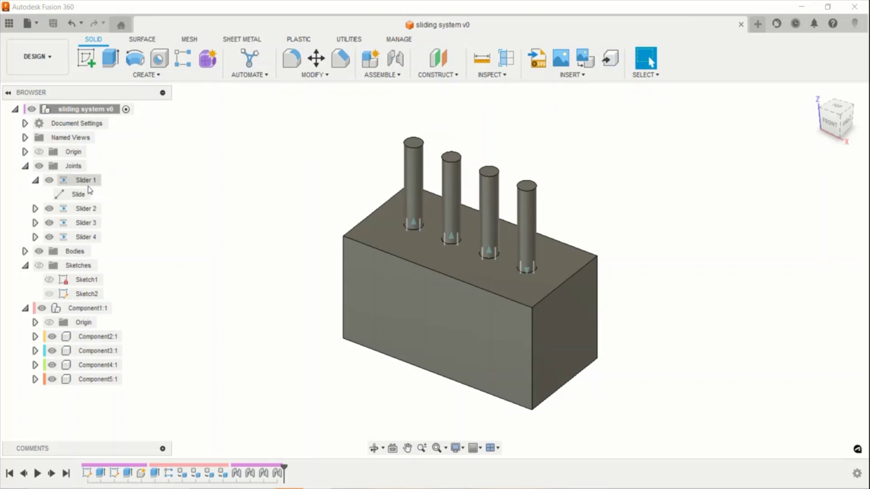
click(88, 184)
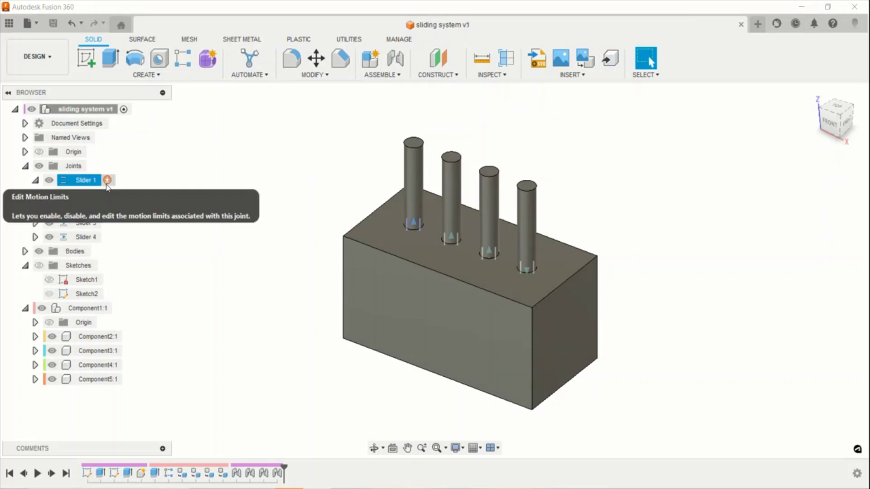
click(209, 150)
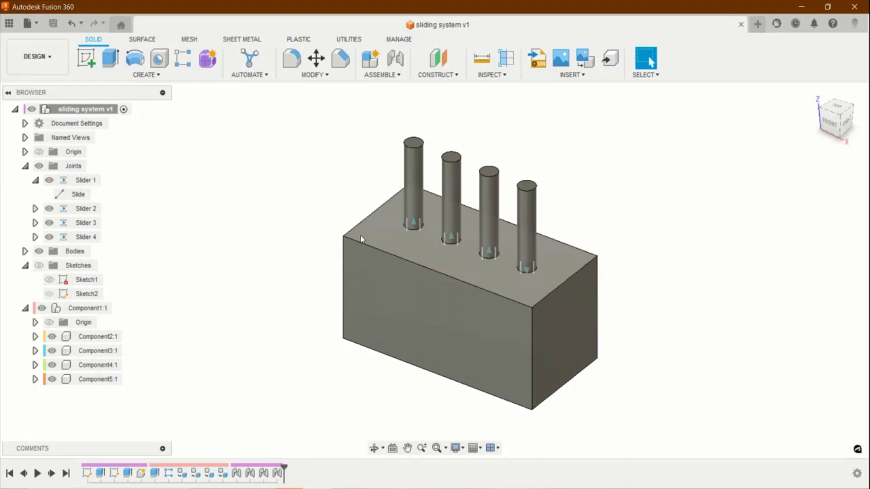
Slide the four cylinders along their holes to test the joints, and revert them to their original positions
drag(422, 186, 417, 280)
drag(443, 208, 443, 264)
drag(490, 213, 490, 178)
drag(525, 228, 513, 283)
drag(494, 197, 483, 169)
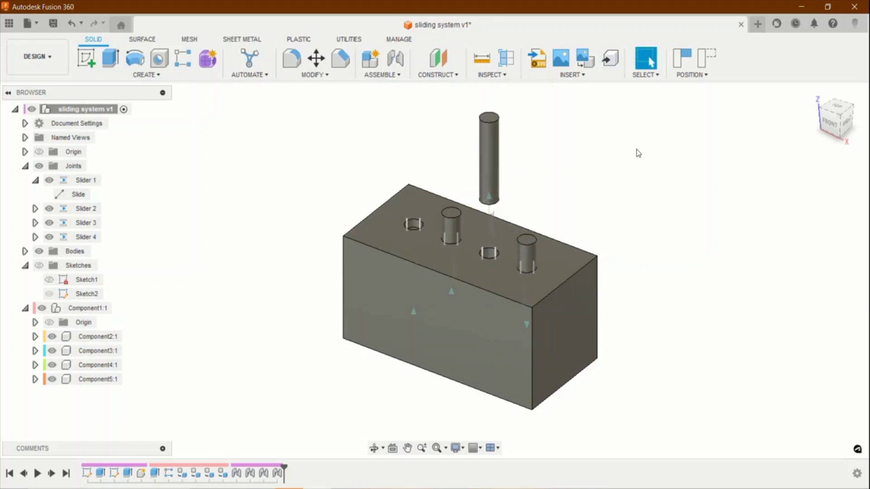
click(706, 58)
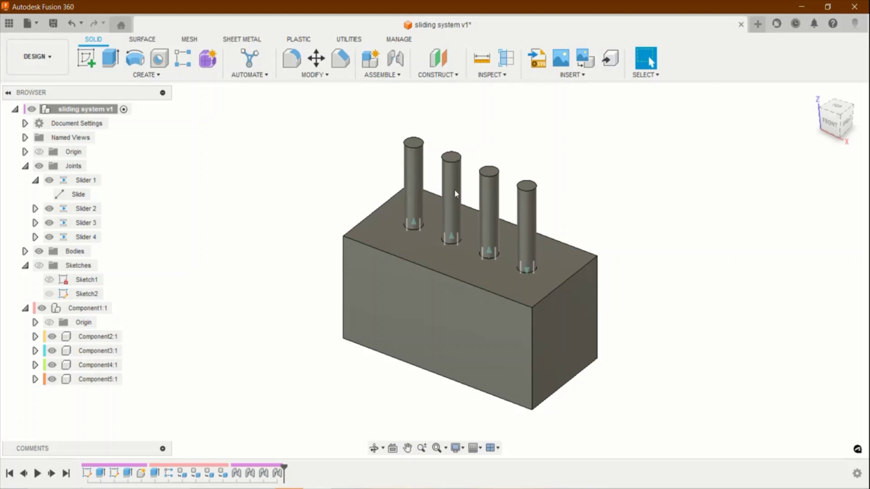
Start a Motion Link between the Slider 1 and Slider 2 joints, collapsing the Slider 1 entry beforehand
scroll(525, 147, up, 2)
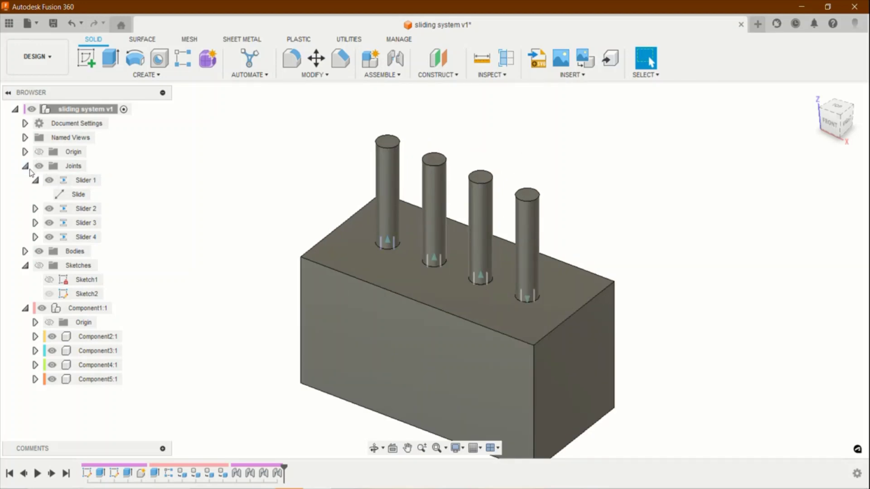
click(81, 181)
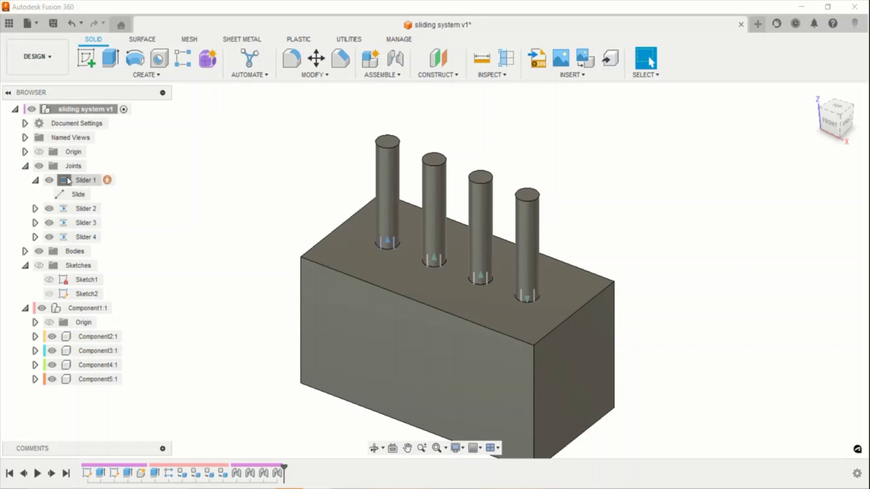
click(36, 181)
click(254, 132)
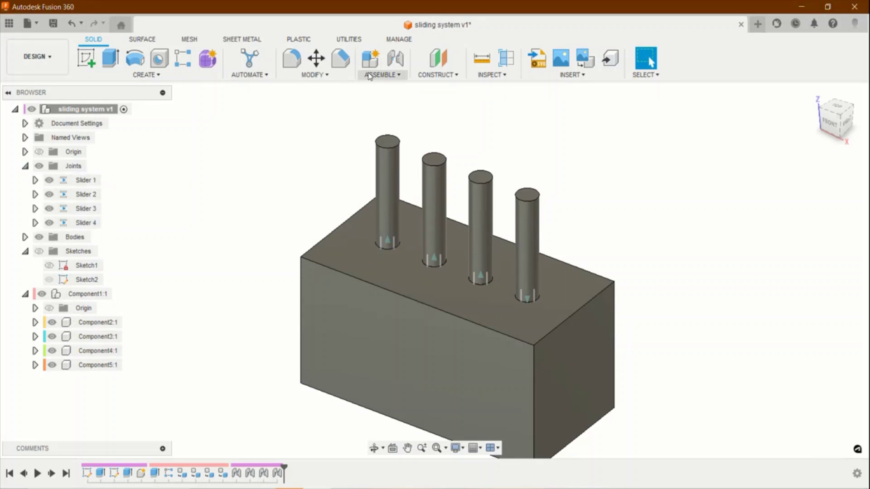
click(375, 75)
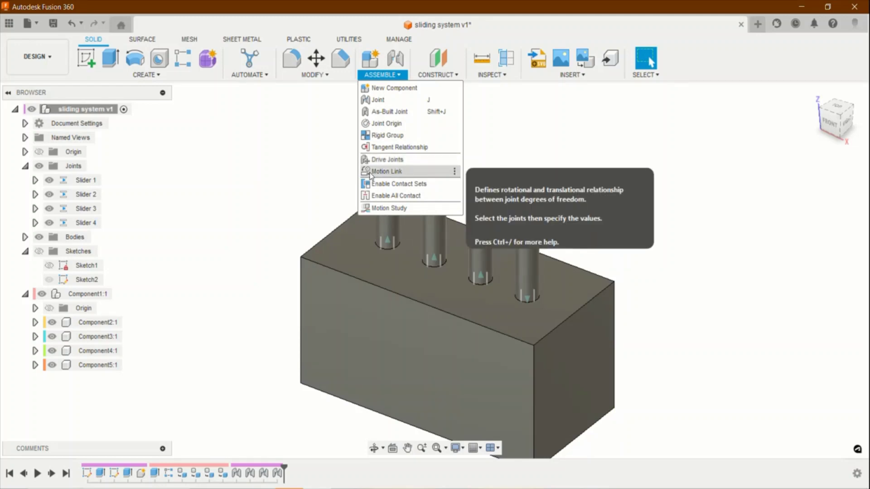
click(380, 171)
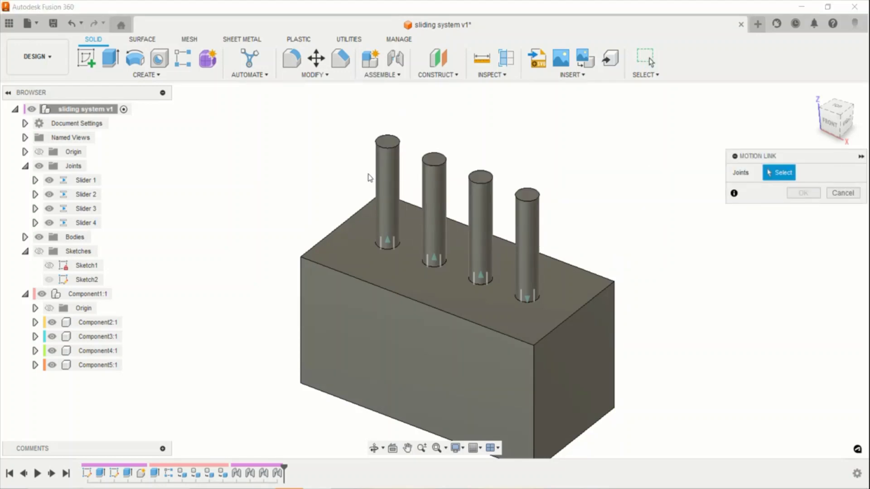
click(85, 180)
click(85, 196)
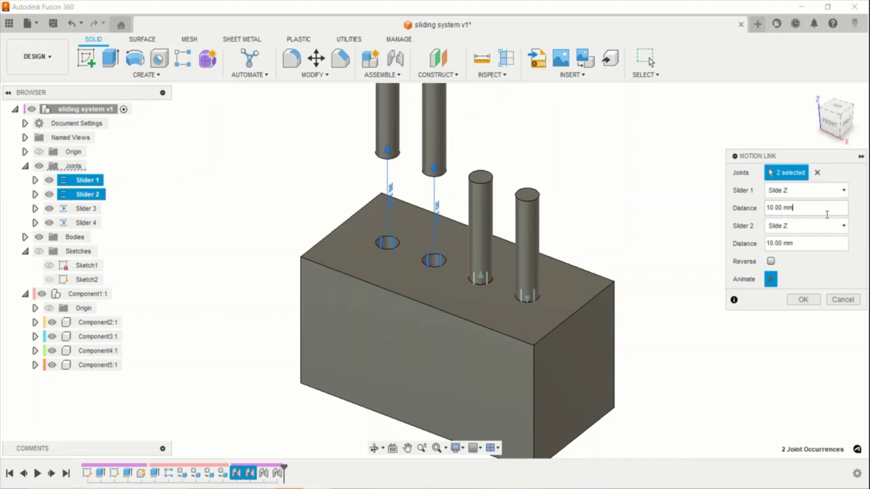
Set the motion link distances to 1 mm for Slider 1 and 1.5 mm for Slider 2, and create the link
drag(801, 211, 745, 215)
text(0)
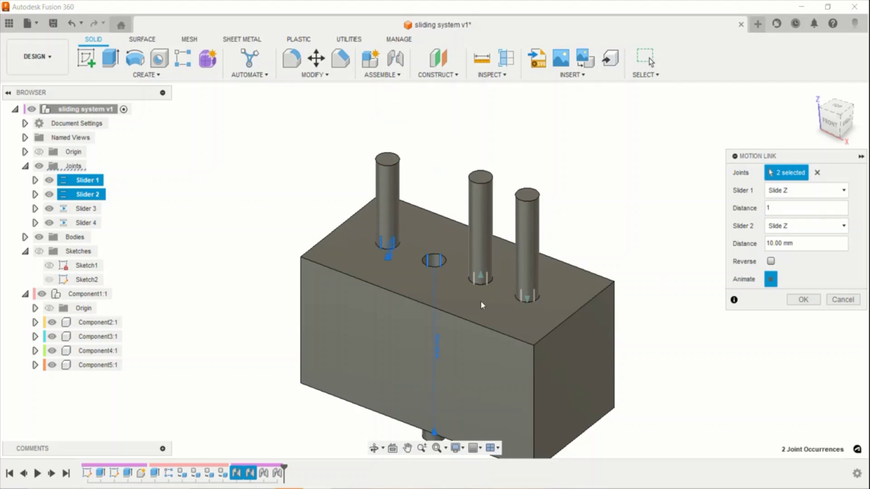
scroll(481, 305, down, 2)
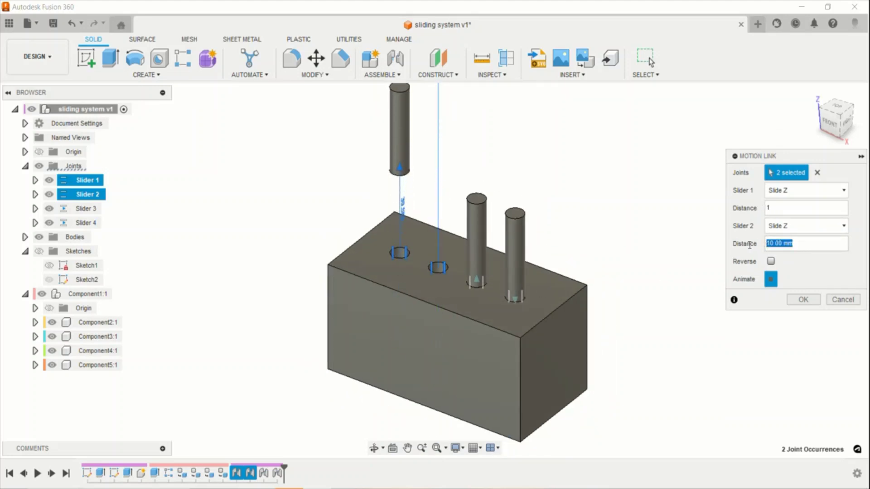
double_click(770, 244)
text(2)
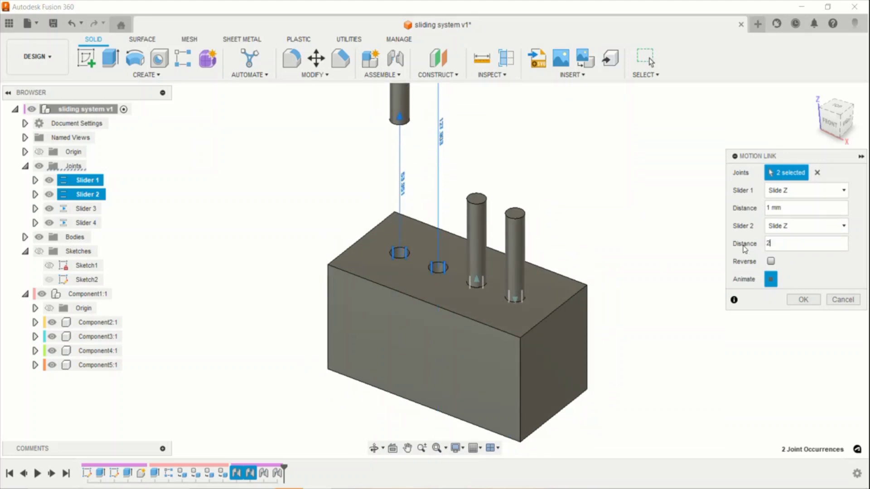
scroll(619, 271, down, 1)
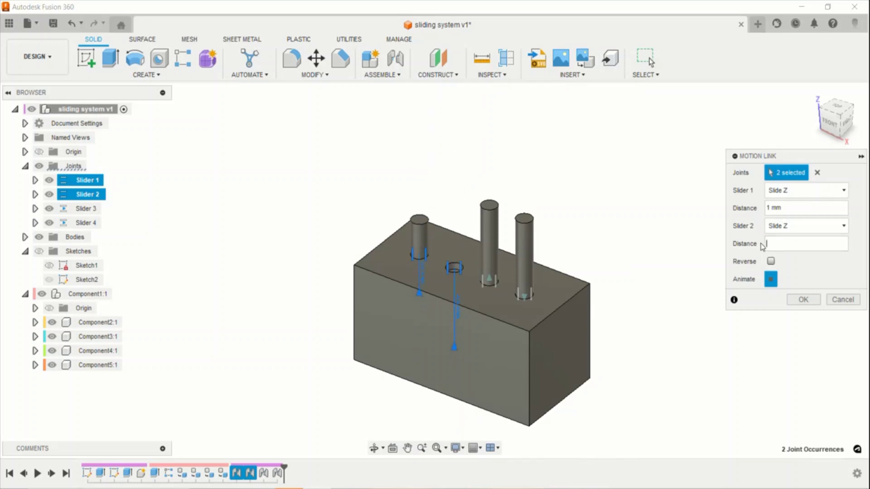
double_click(778, 247)
text(1.5)
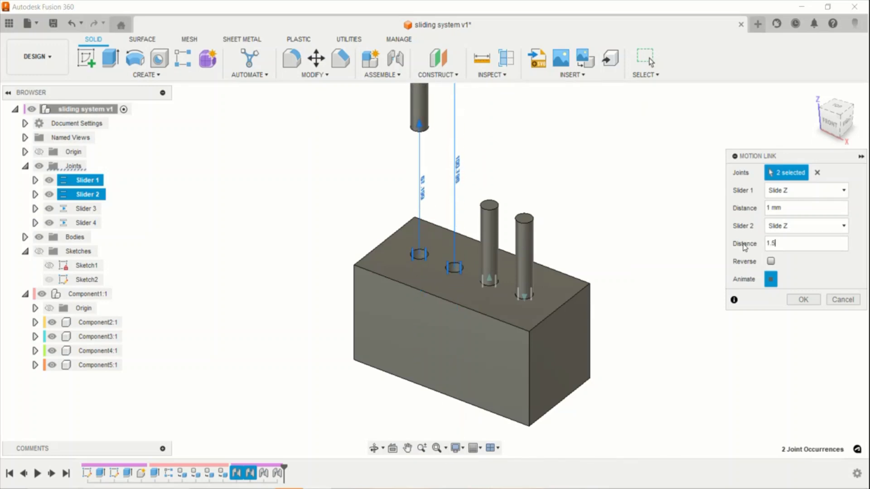
click(802, 299)
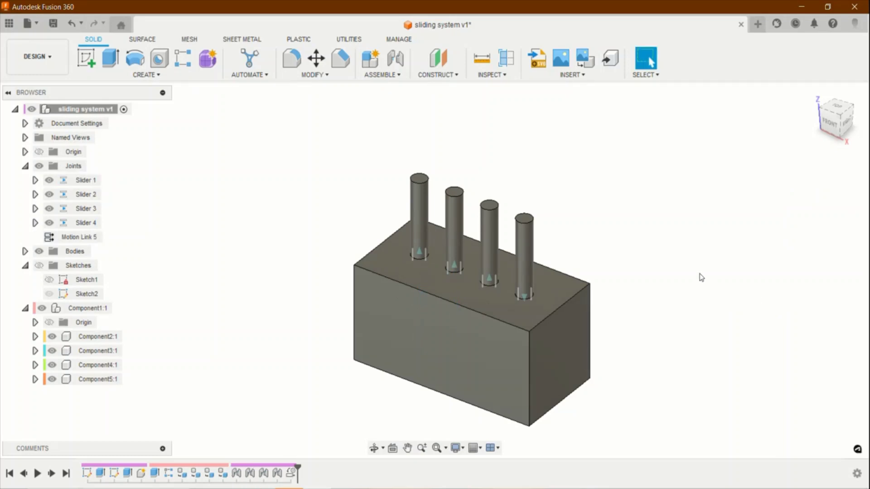
Check the options of the motion link, and animate the Slider 1 joint first alone and then with its joint relationships
click(76, 237)
right_click(78, 239)
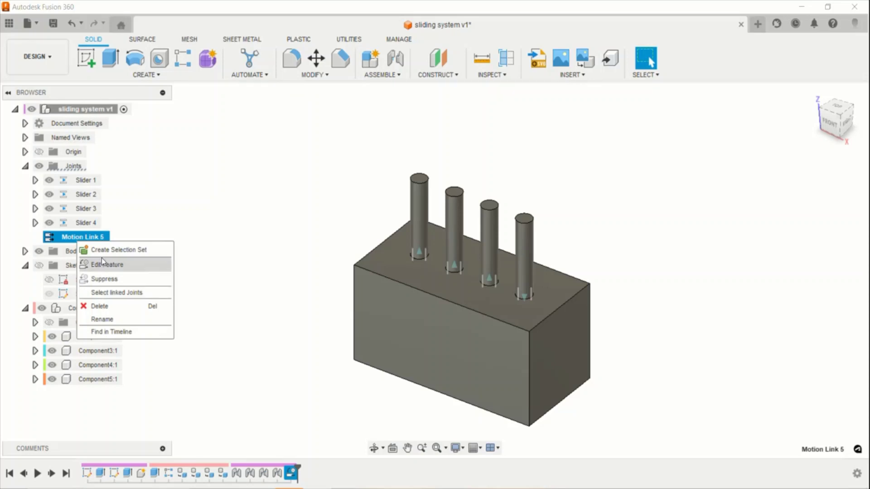
click(204, 212)
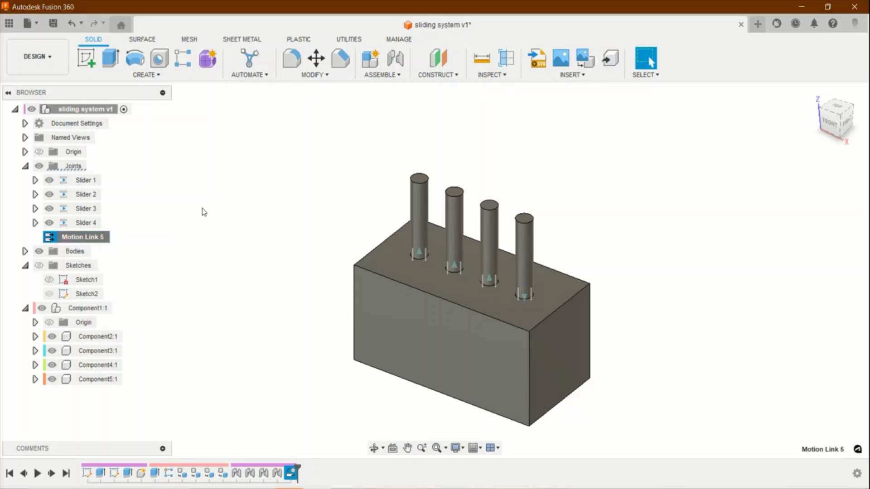
right_click(84, 181)
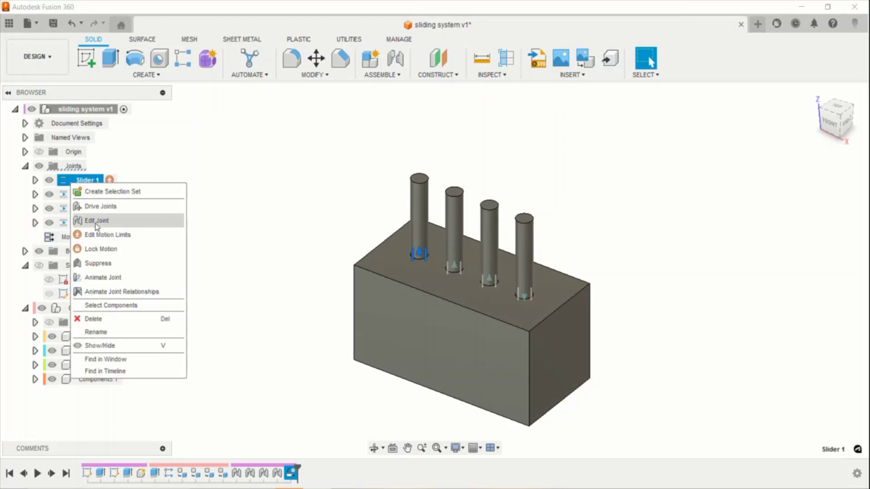
click(91, 278)
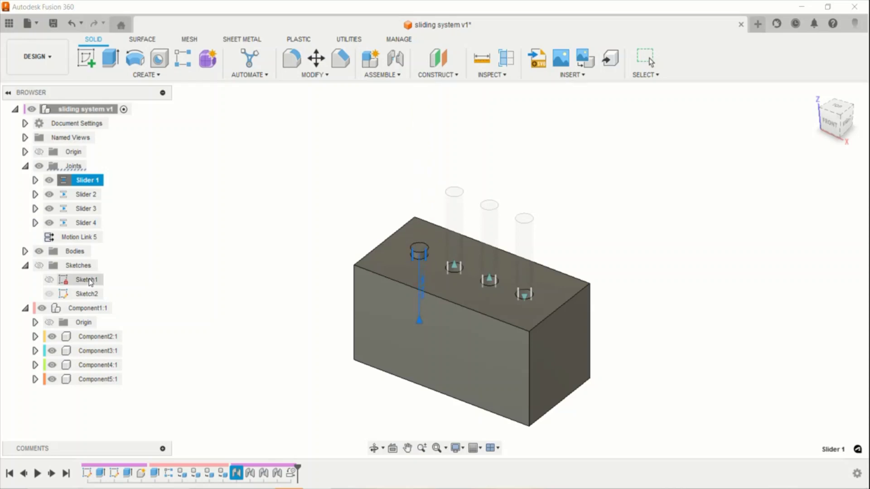
click(124, 187)
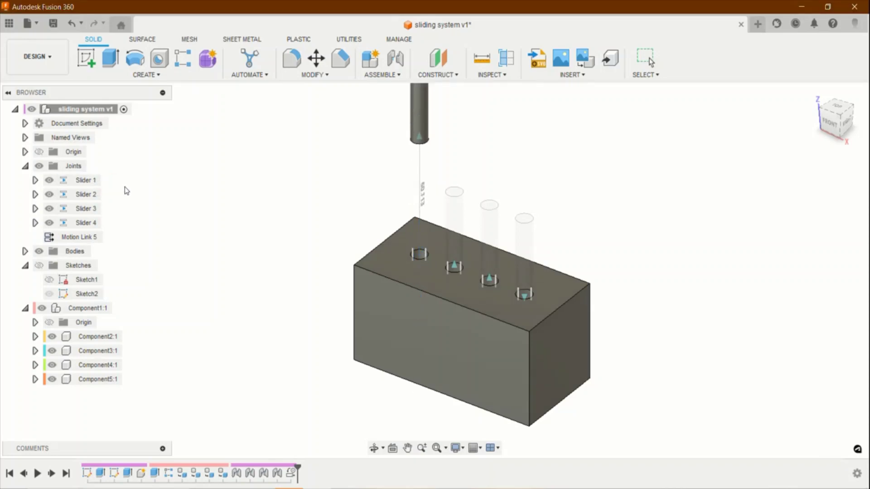
right_click(85, 180)
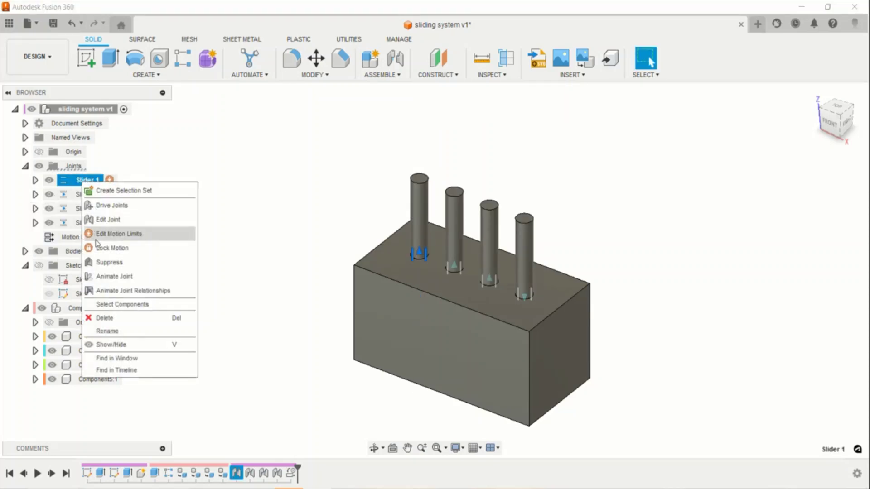
click(100, 291)
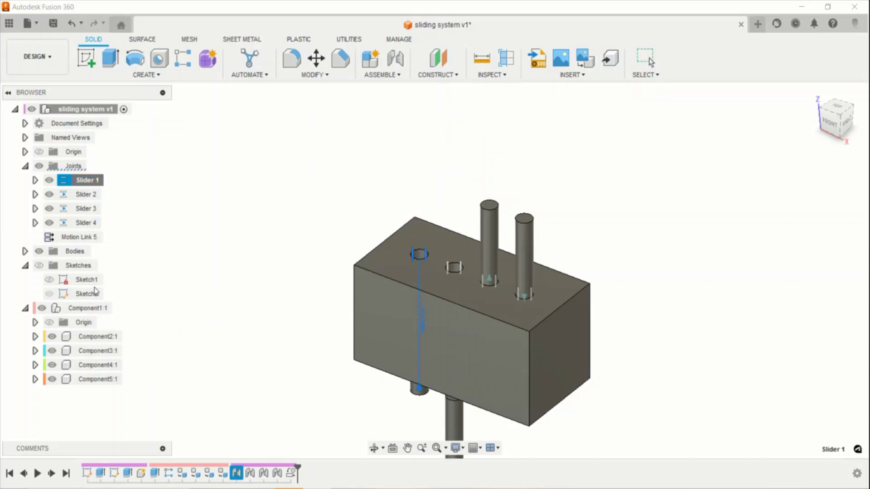
key(Escape)
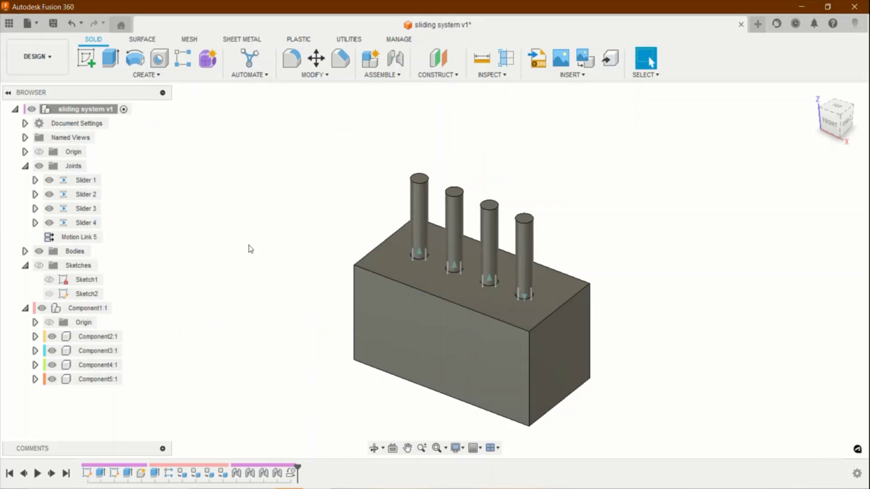
Edit the first two slider joints, setting the Z offset to -20 mm for Slider 1 and -10 mm for Slider 2
scroll(250, 252, down, 1)
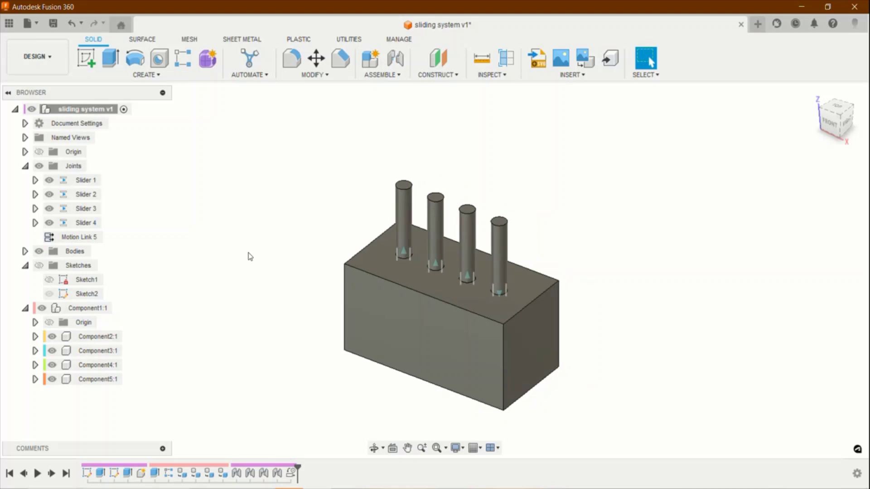
double_click(236, 473)
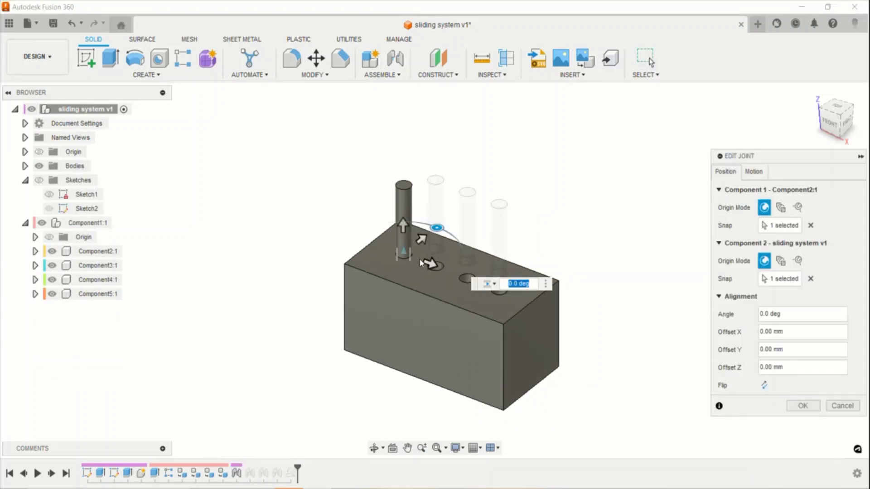
drag(403, 230, 401, 267)
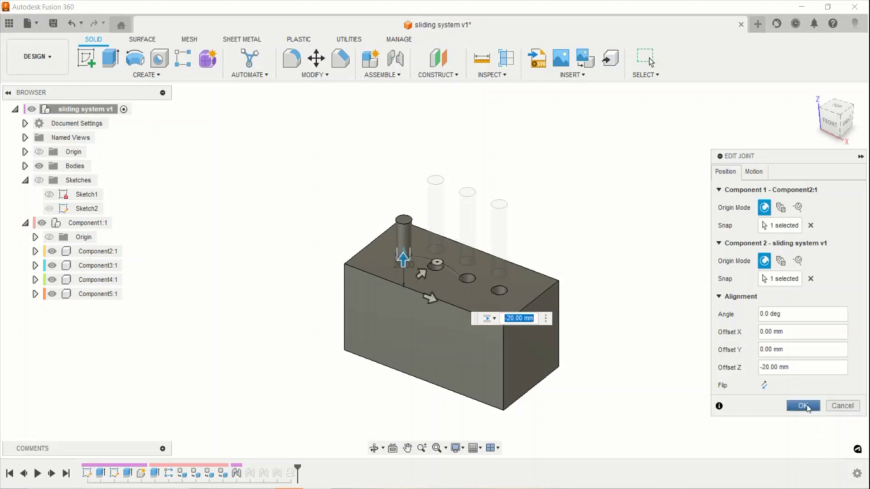
click(804, 406)
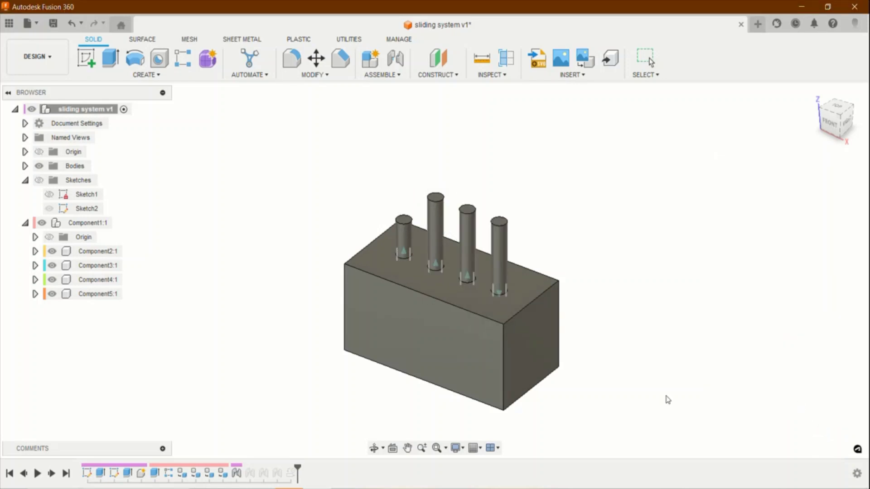
double_click(253, 473)
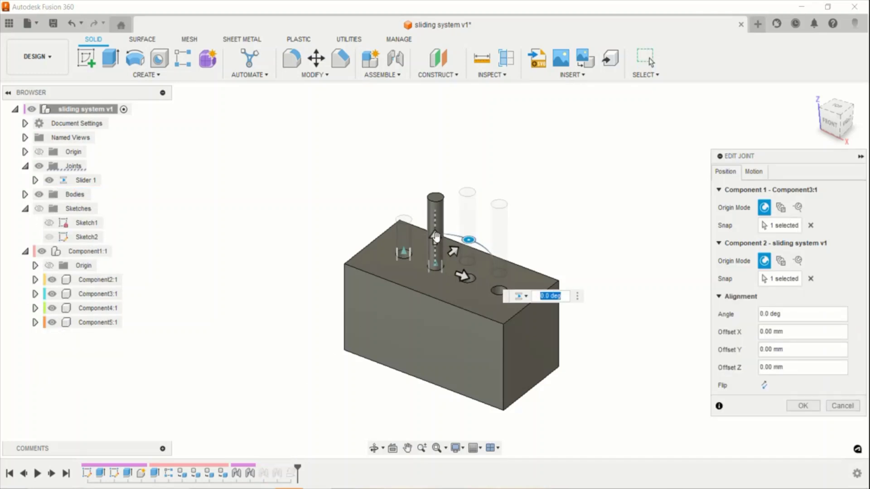
drag(436, 235, 435, 246)
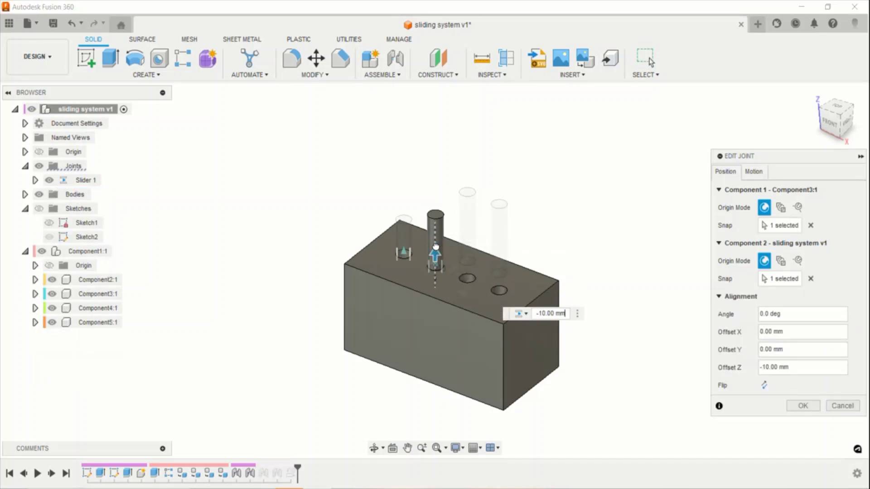
click(804, 406)
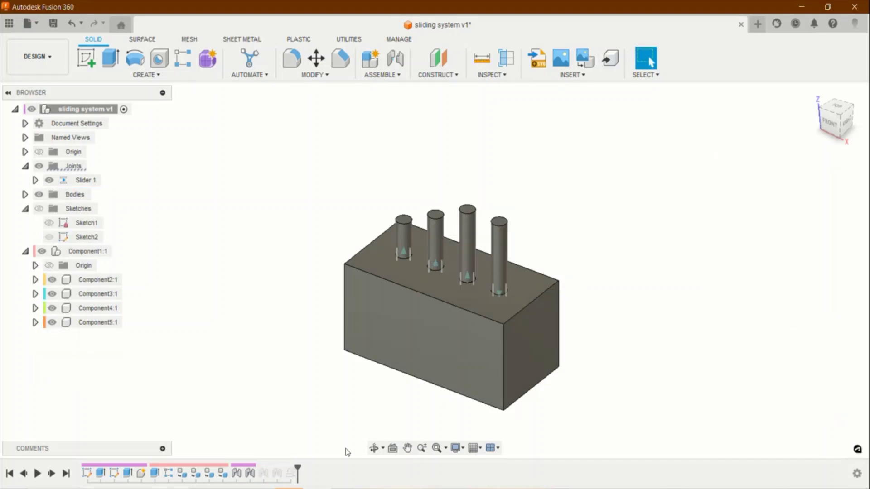
Open and close the Slider 3 joint's settings, and set the Slider 4 joint's Z offset to 20 mm
double_click(263, 474)
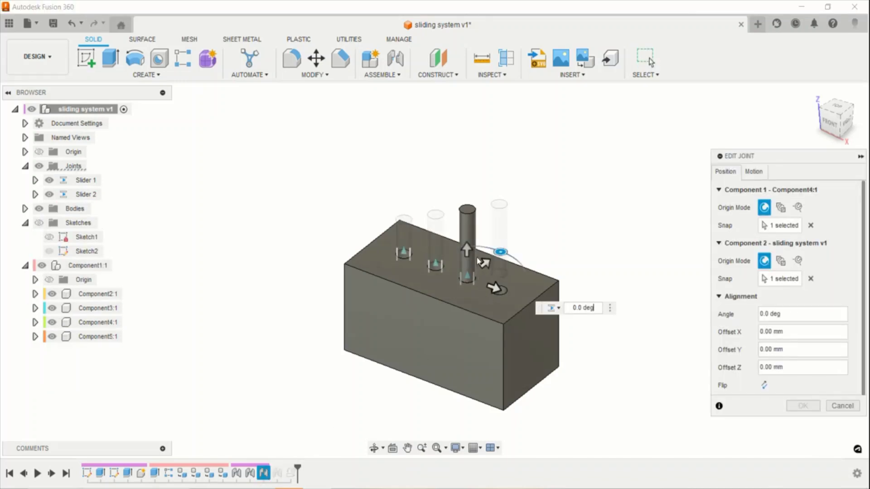
click(804, 406)
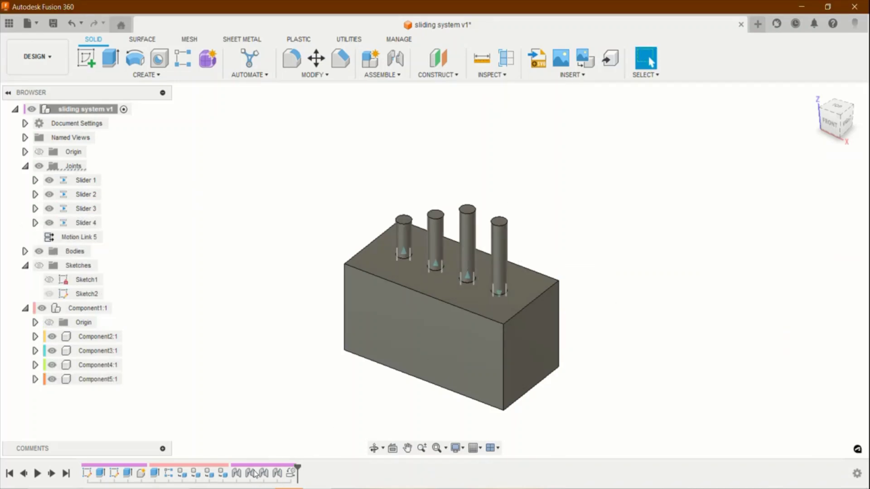
double_click(276, 473)
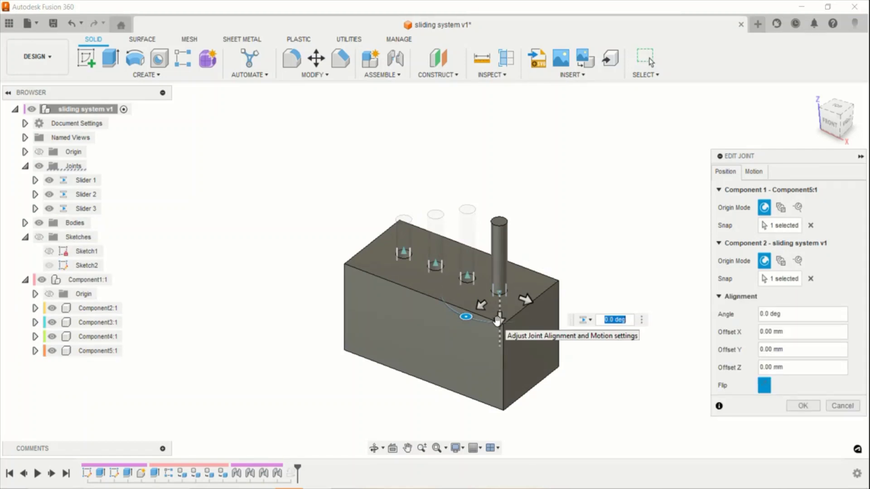
drag(498, 320, 499, 353)
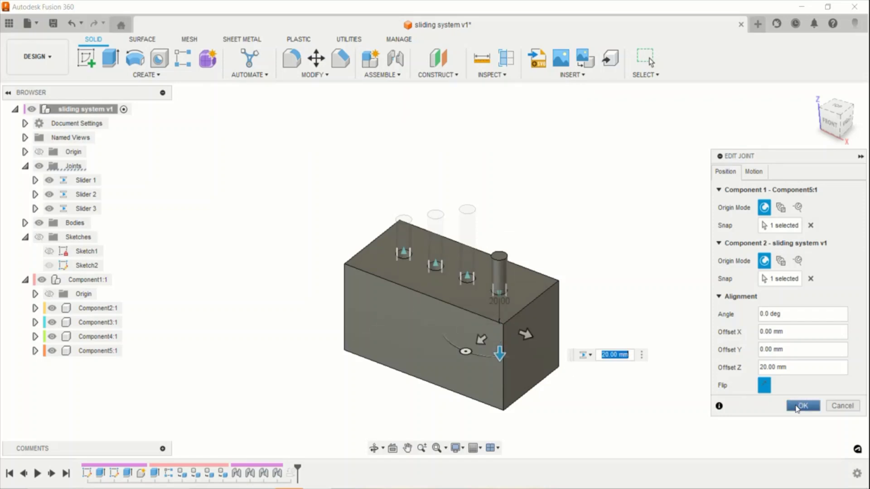
click(801, 406)
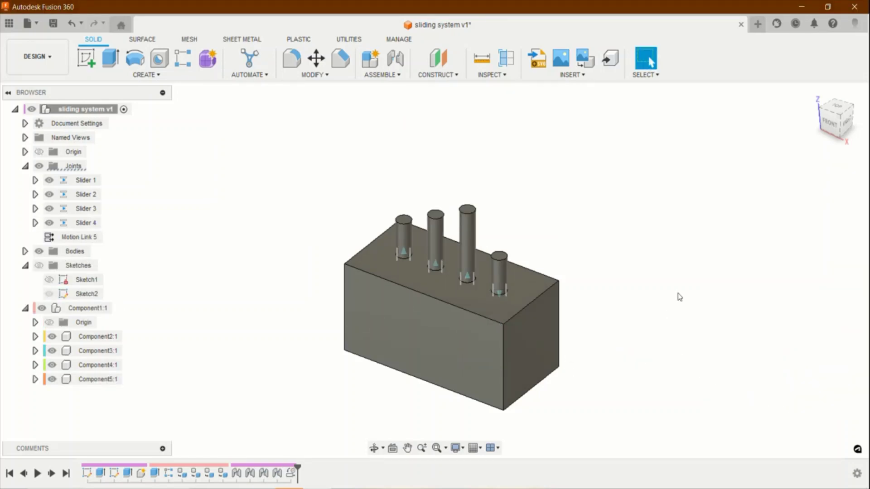
Replay the Slider 1 joint animation and its joint relationships animation with the offset cylinders, stopping each one
right_click(75, 185)
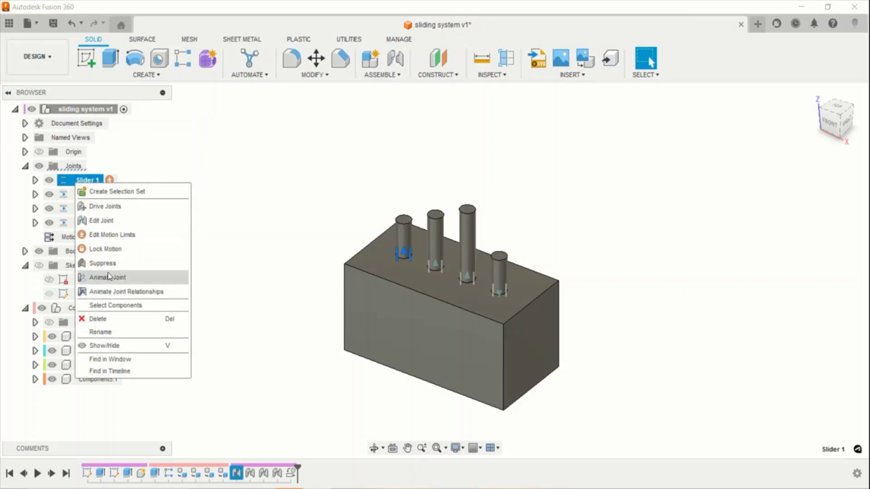
click(109, 277)
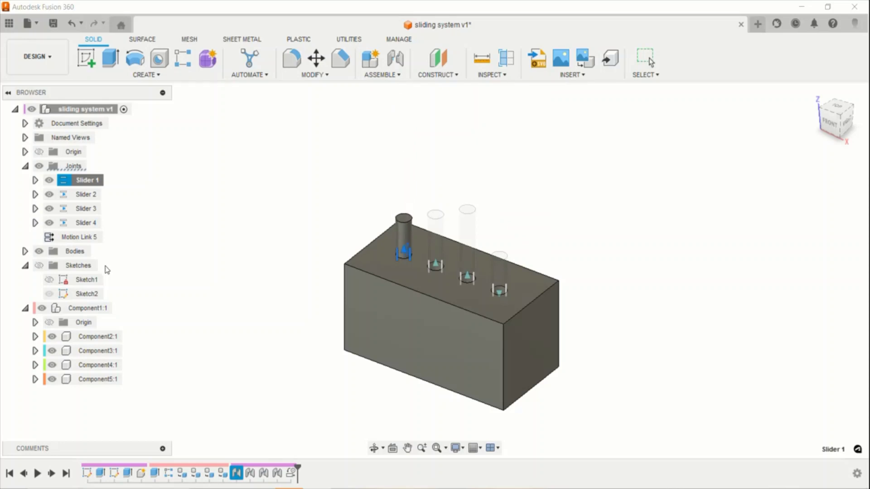
key(Escape)
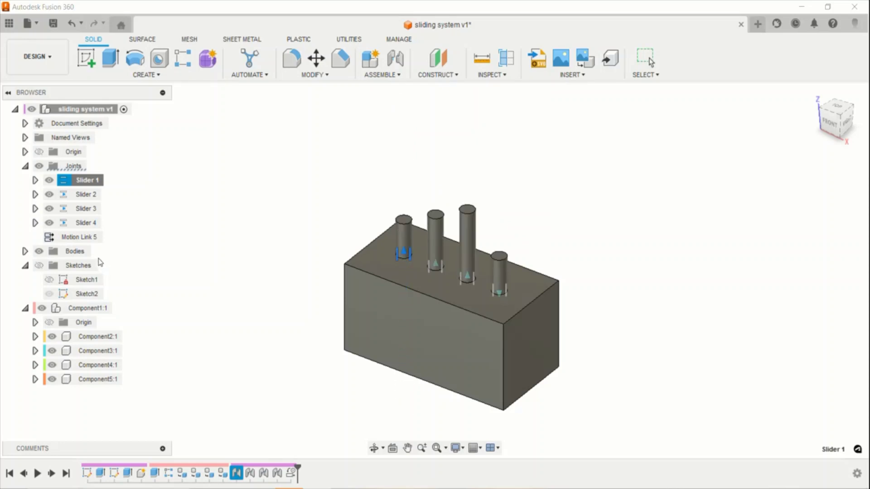
right_click(87, 180)
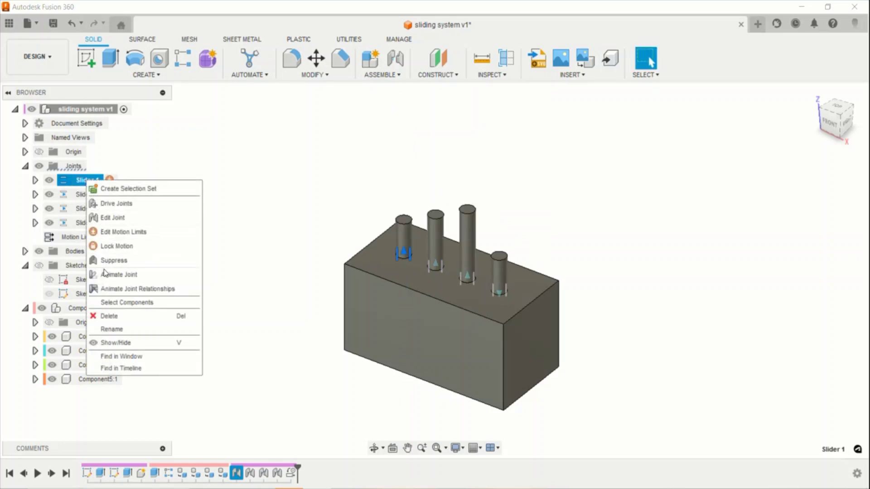
click(105, 289)
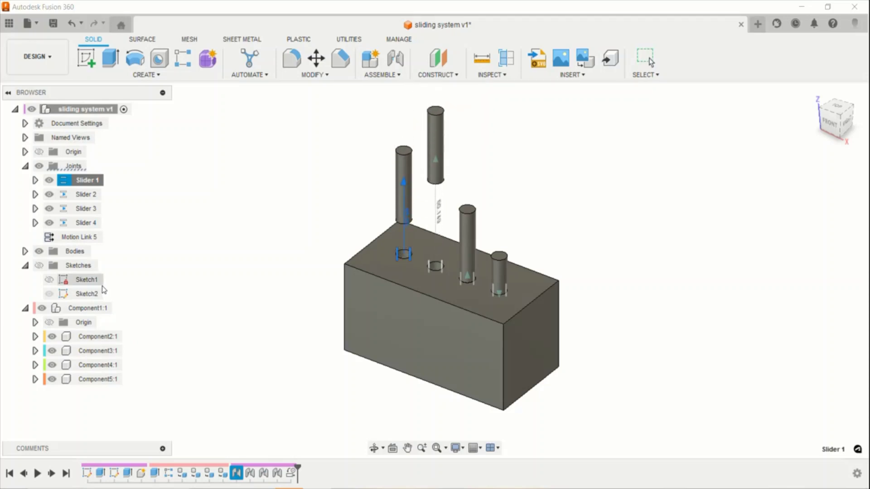
key(Escape)
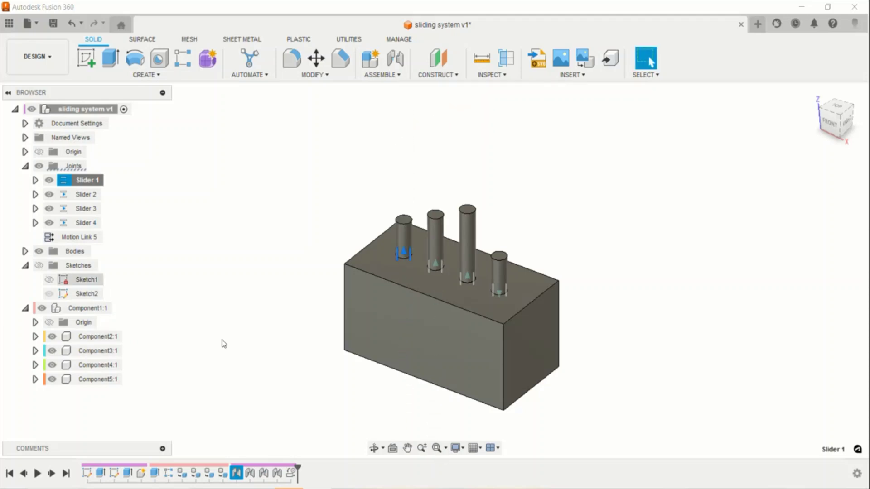
Edit the motion link so that the Slider 2 distance is 1.2 mm
double_click(291, 474)
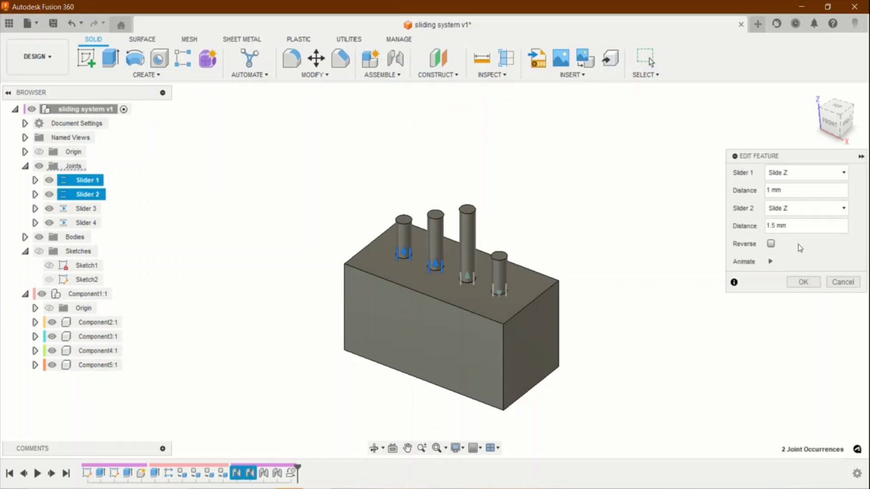
drag(786, 225, 774, 225)
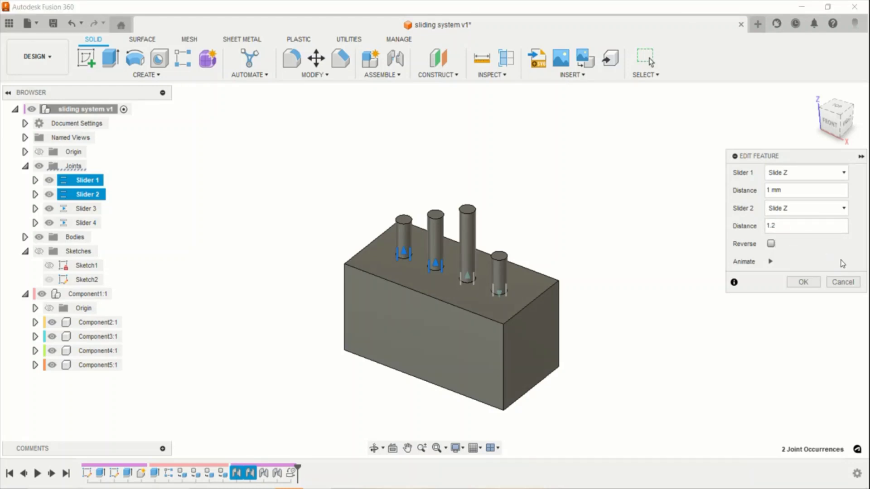
key(Return)
Animate the Slider 1 joint's relationships with the edited motion link and stop the animation
right_click(71, 236)
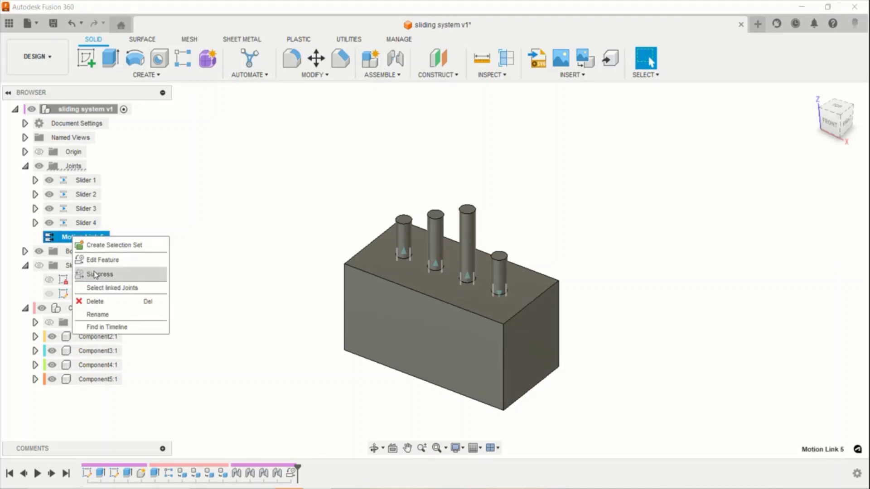
right_click(87, 180)
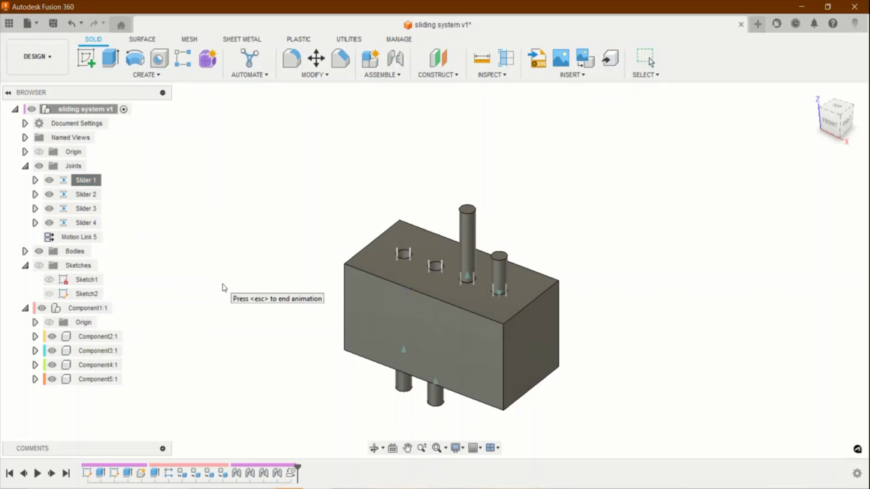
key(Escape)
Create a motion link between the Slider 2 and Slider 3 joints, with the Slider 3 distance set to -1.1 mm
click(370, 76)
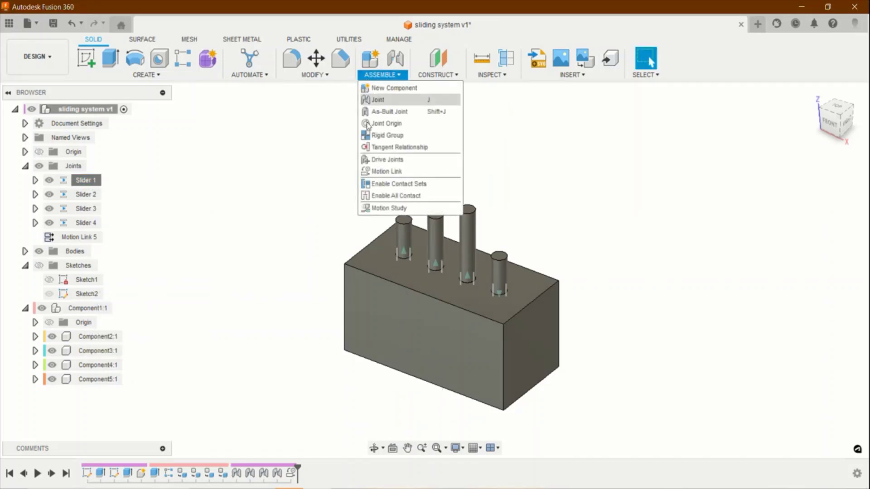
click(369, 171)
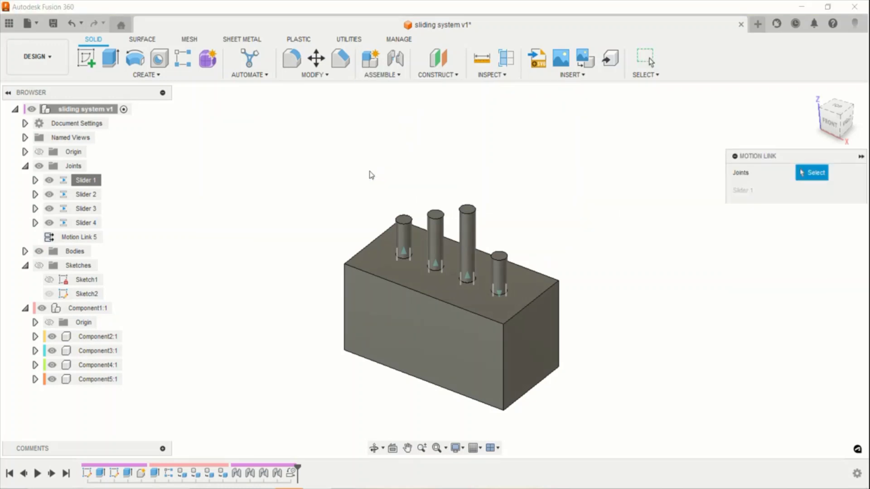
click(87, 194)
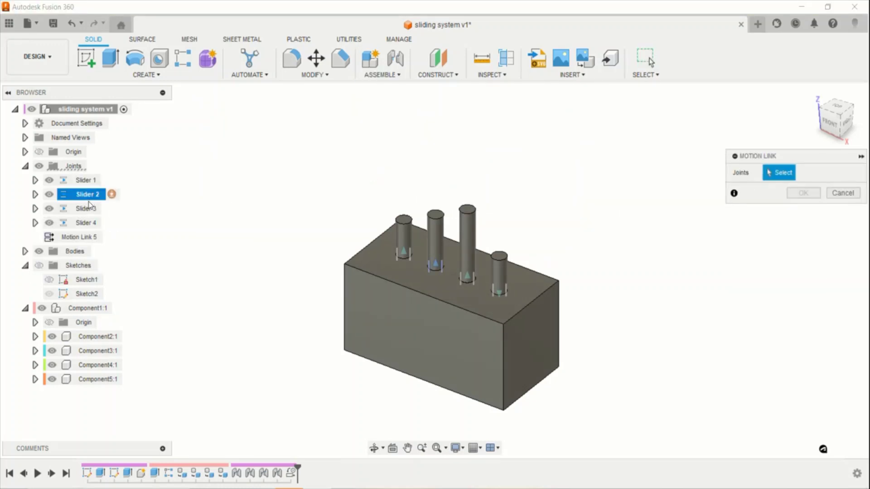
click(87, 208)
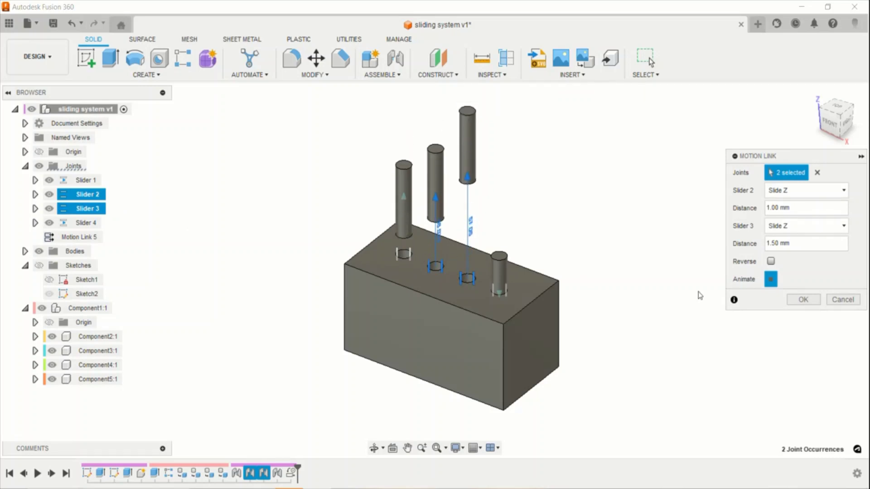
click(814, 245)
key(Return)
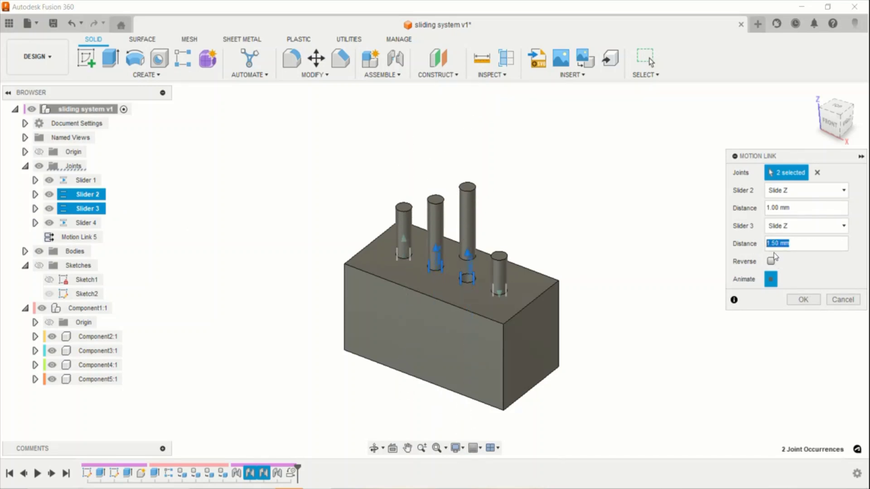
text(1)
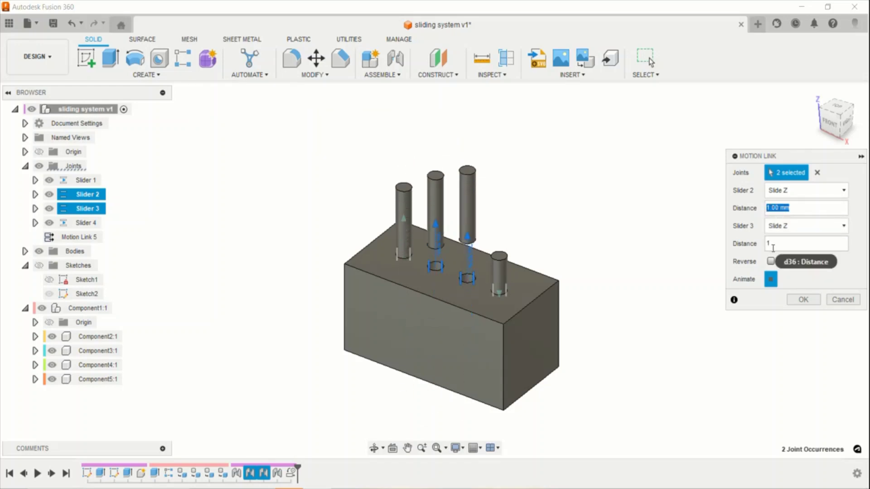
click(773, 247)
text(1.2)
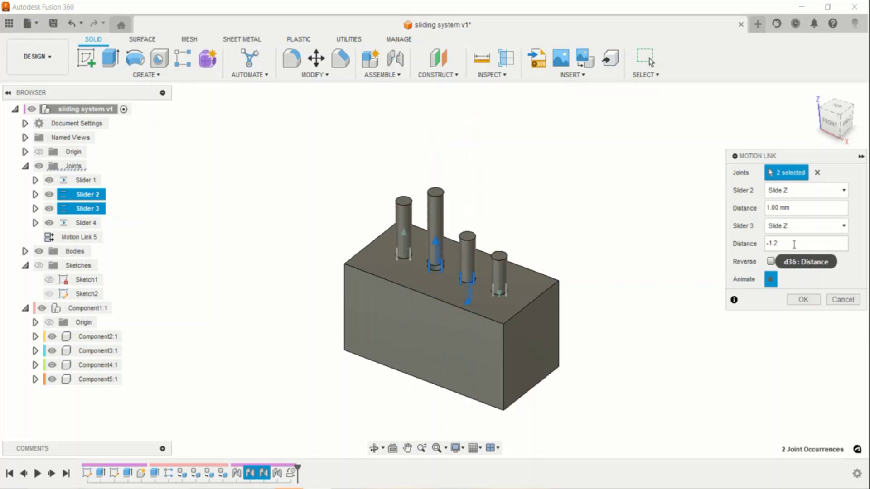
key(BackSpace)
text(1)
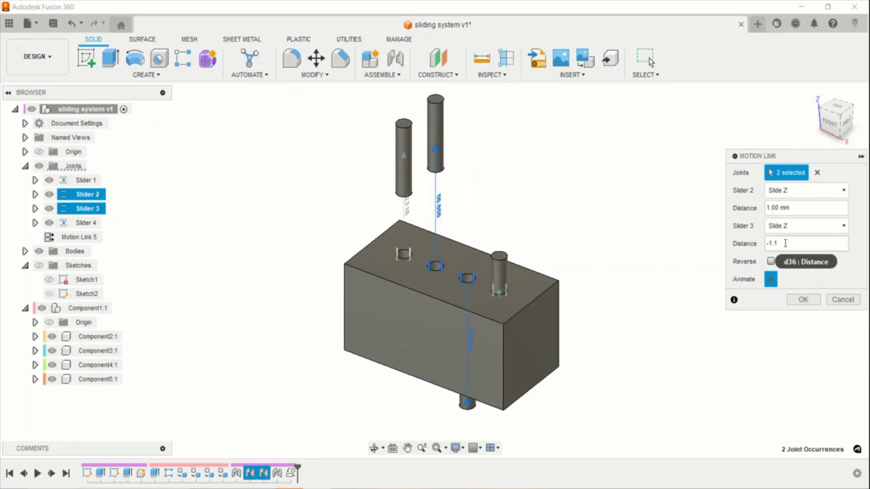
click(802, 299)
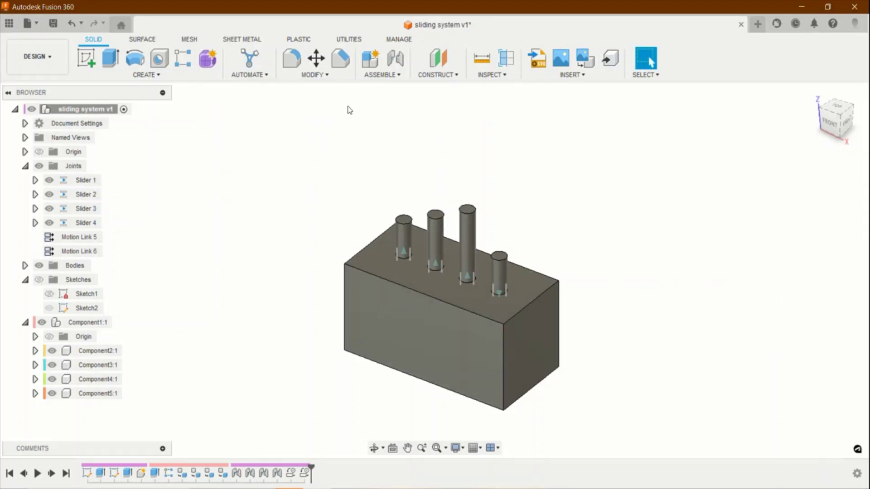
Create a motion link between the Slider 3 and Slider 4 joints, with the Slider 4 distance set to 1.10 mm
click(382, 75)
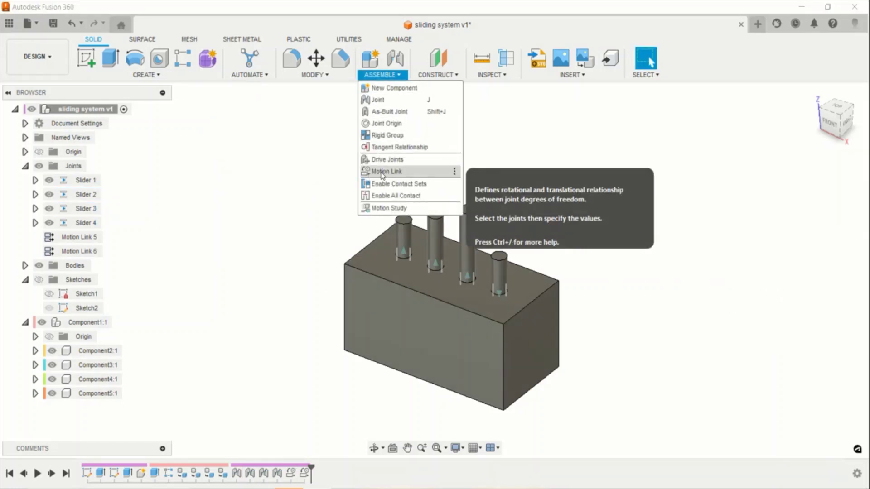
click(382, 172)
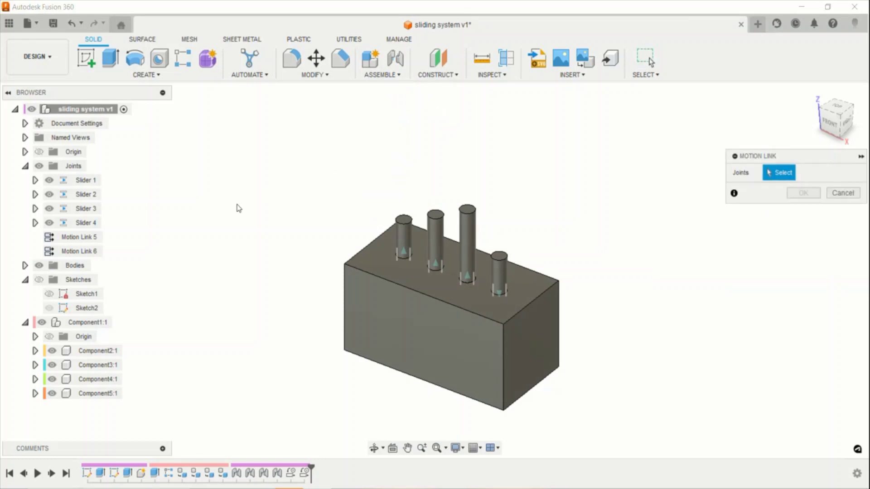
click(89, 209)
click(87, 223)
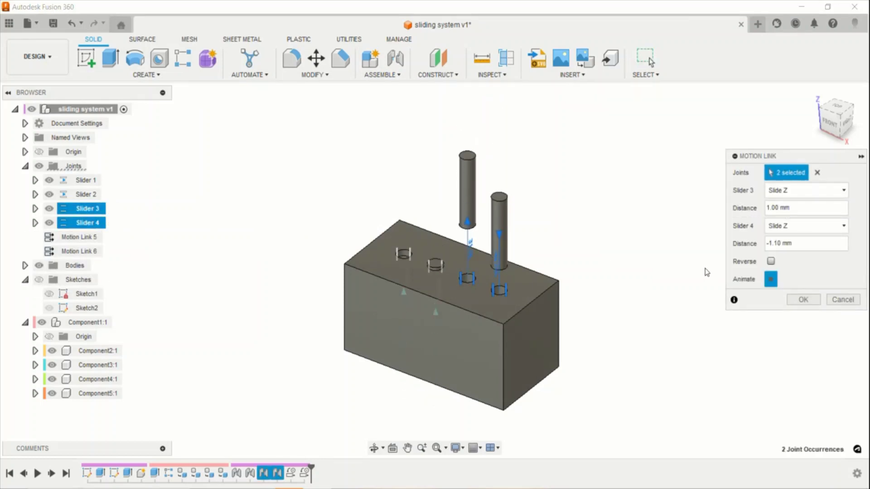
click(768, 243)
key(BackSpace)
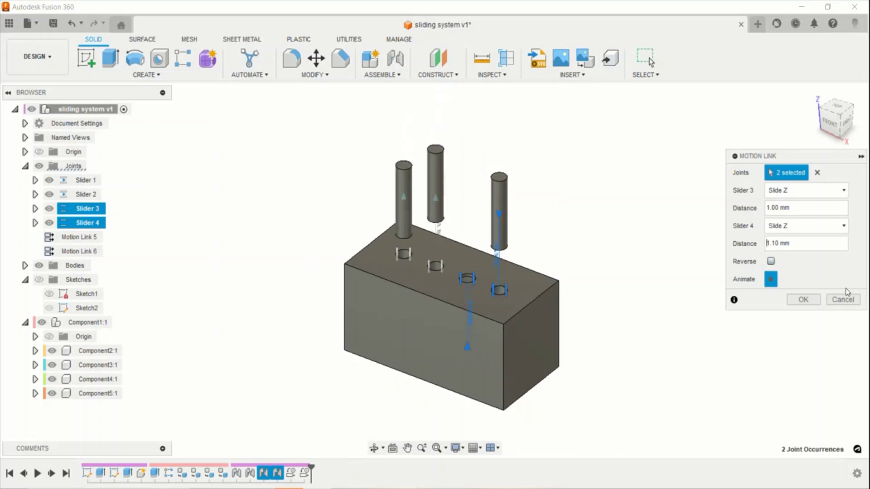
click(803, 299)
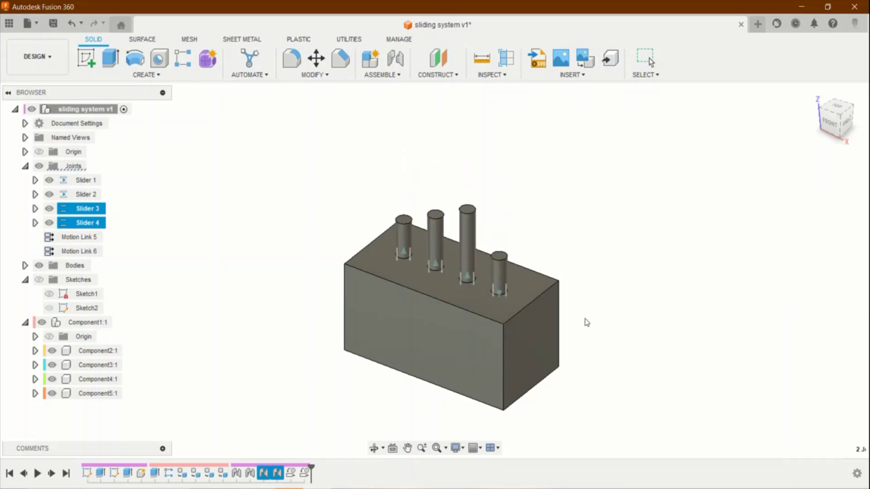
Reverse the sign of the Slider 2 distance in the first motion link, and set the Slider 3 distance to 1.1 mm in the second
double_click(291, 472)
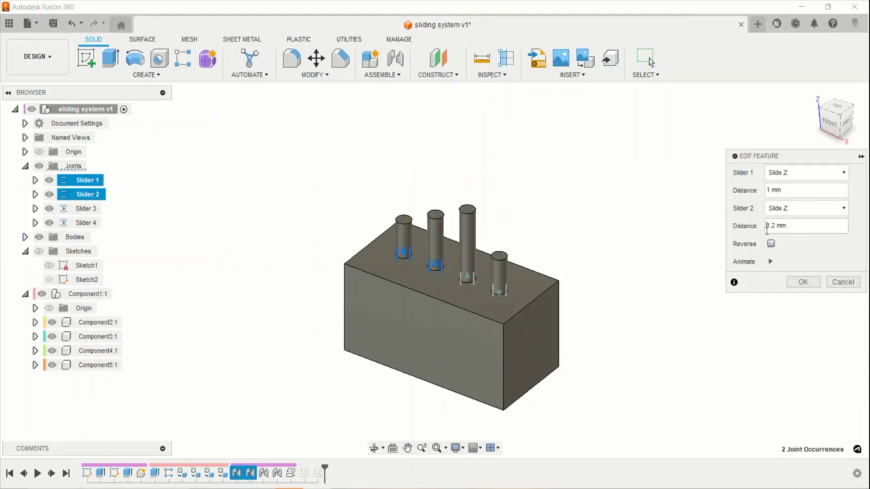
click(802, 282)
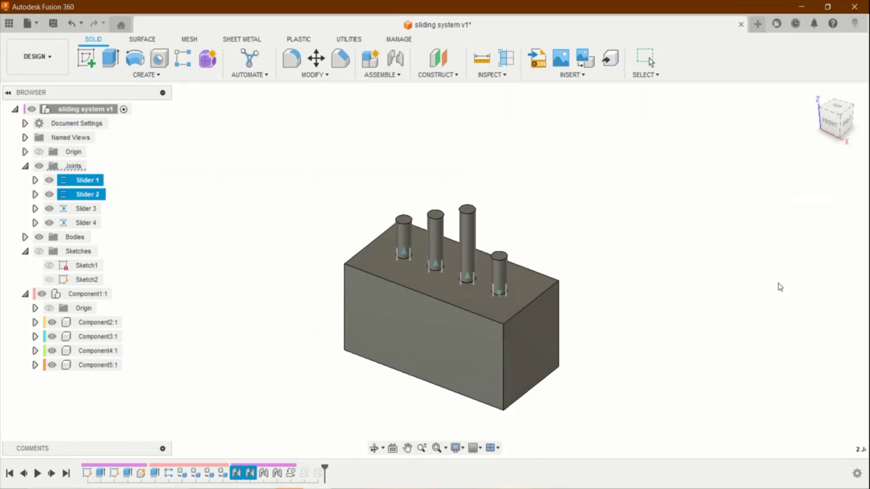
double_click(307, 473)
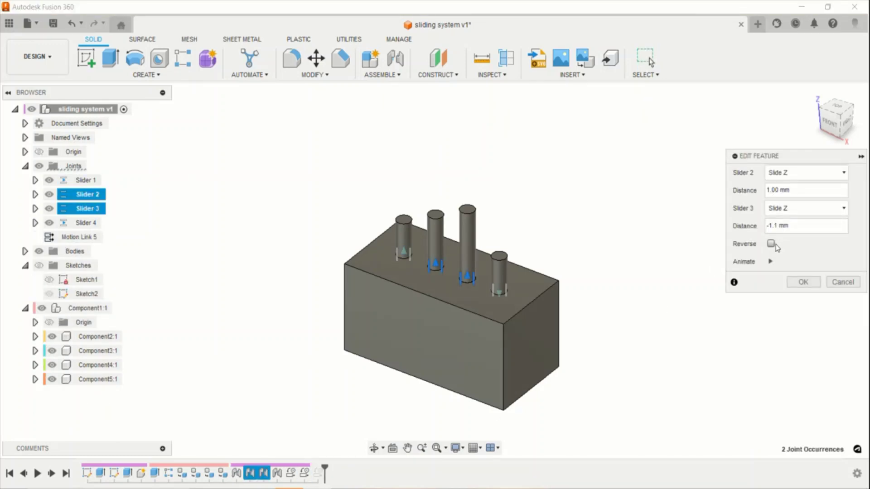
key(Return)
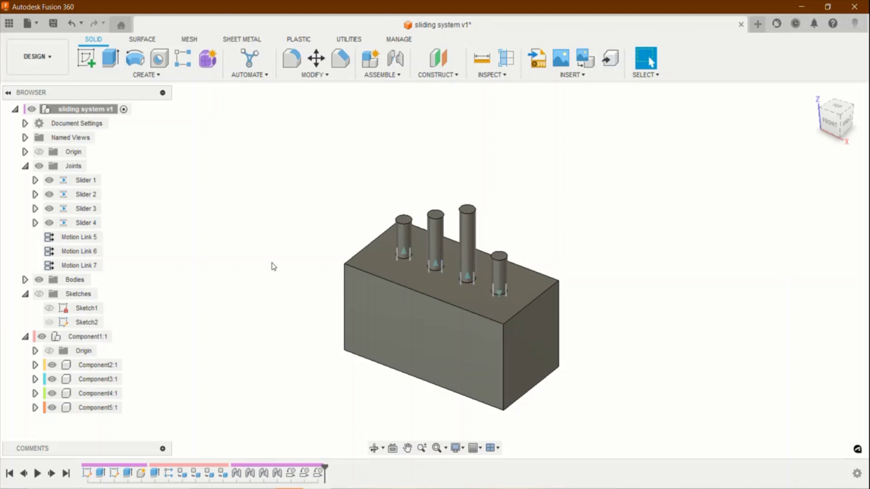
Run Animate Joint Relationships on the Slider 1 joint with all three motion links, and stop it
right_click(82, 181)
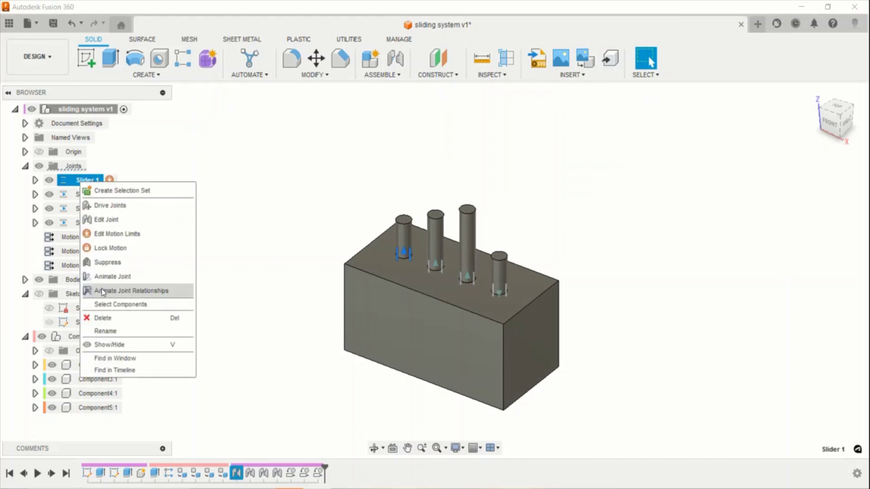
click(101, 291)
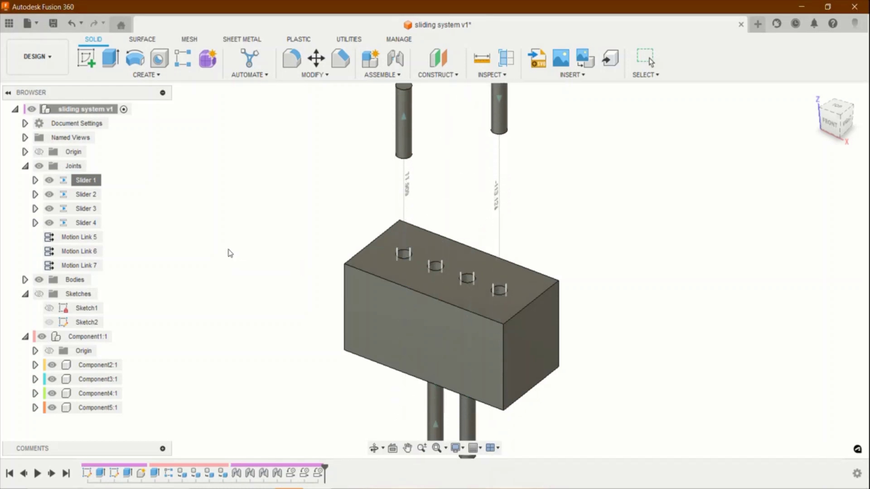
key(Escape)
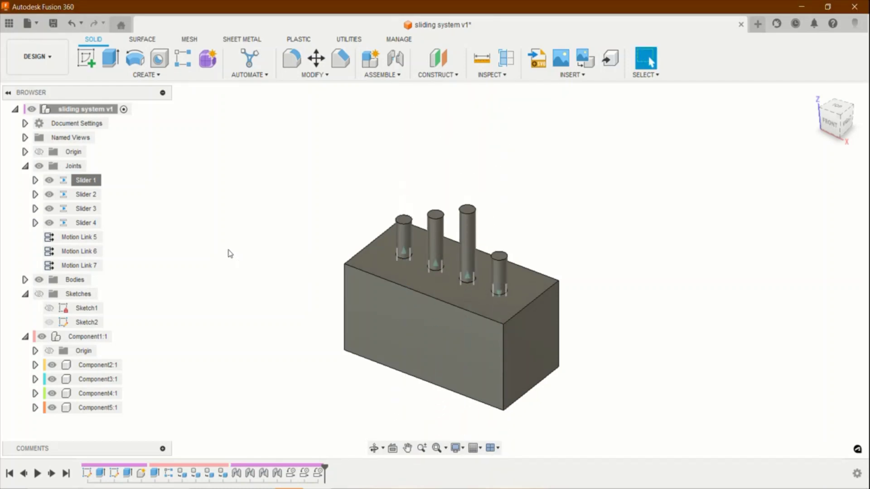
Edit the Slider 2–Slider 3 motion link so that the Slider 3 distance is -1.1 mm, previewing its animation
double_click(303, 473)
click(770, 261)
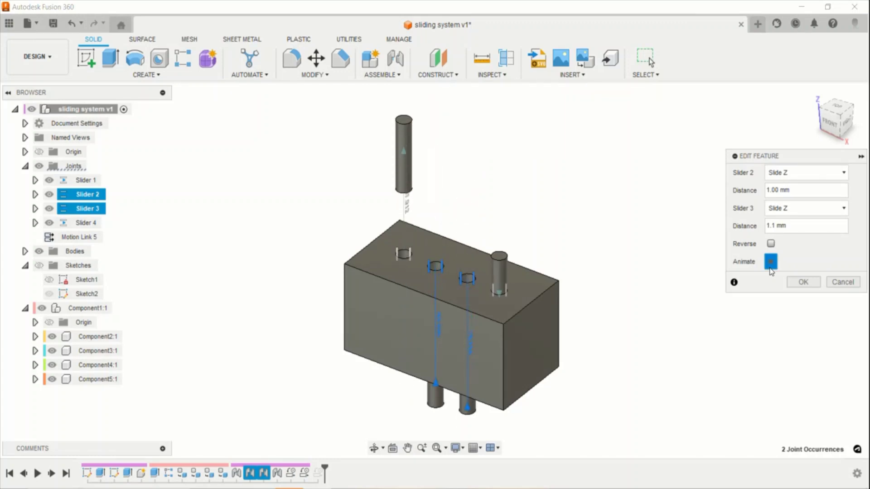
click(771, 261)
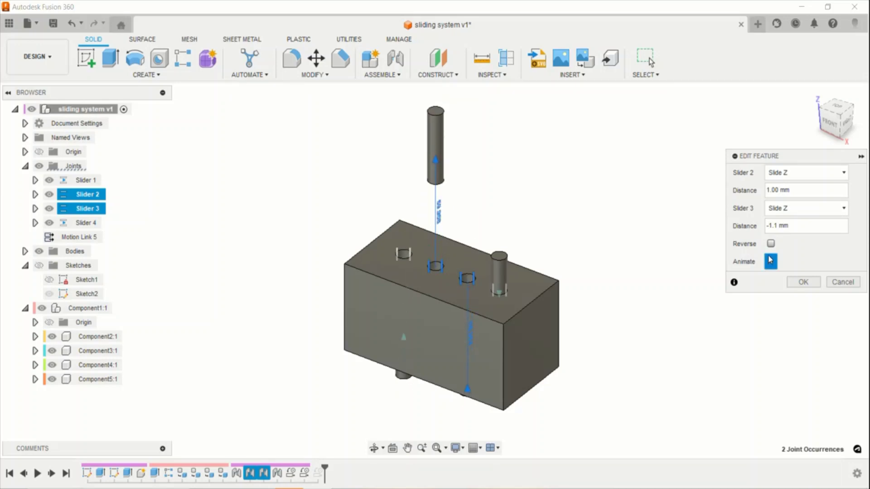
click(802, 282)
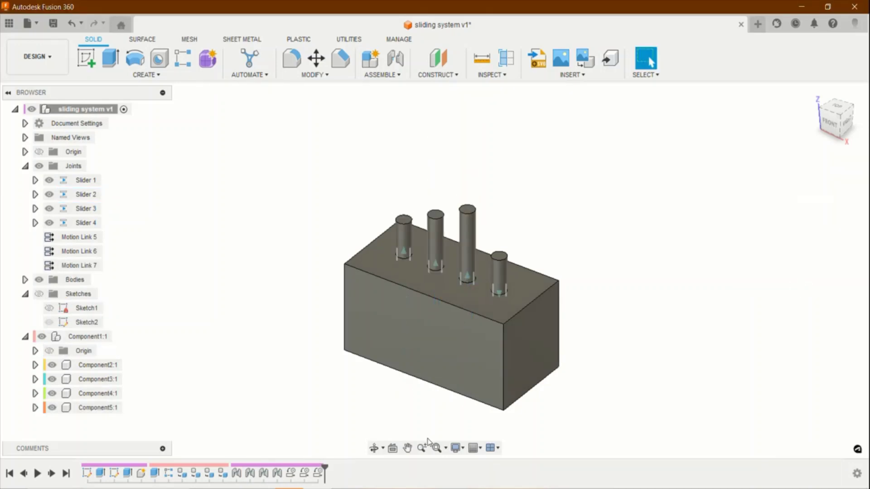
Preview the animation of the Slider 3–Slider 4 motion link and close its settings
click(317, 472)
double_click(317, 472)
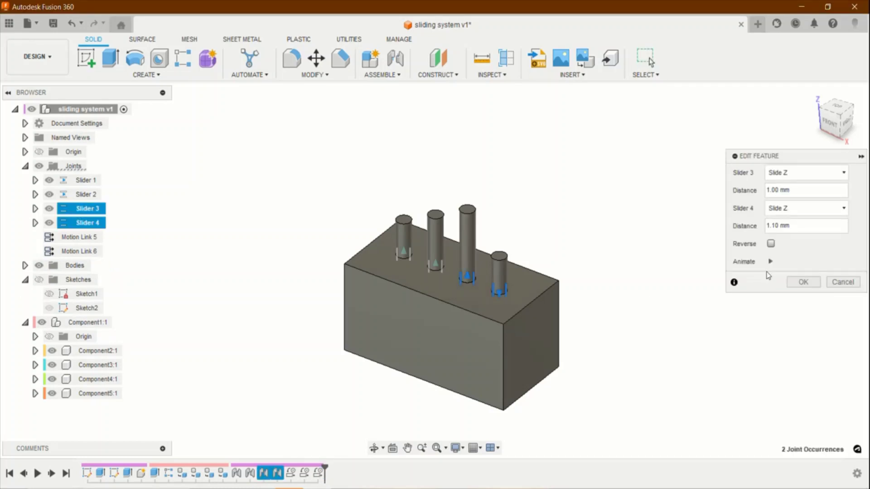
click(770, 262)
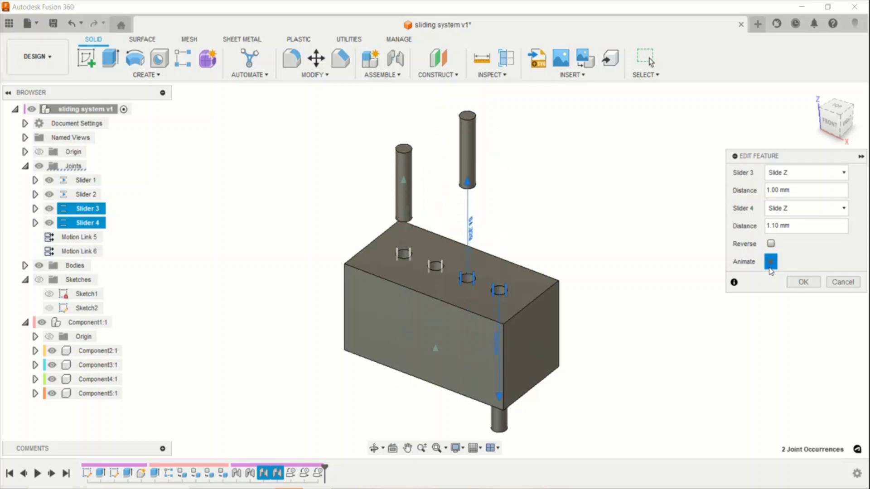
click(794, 282)
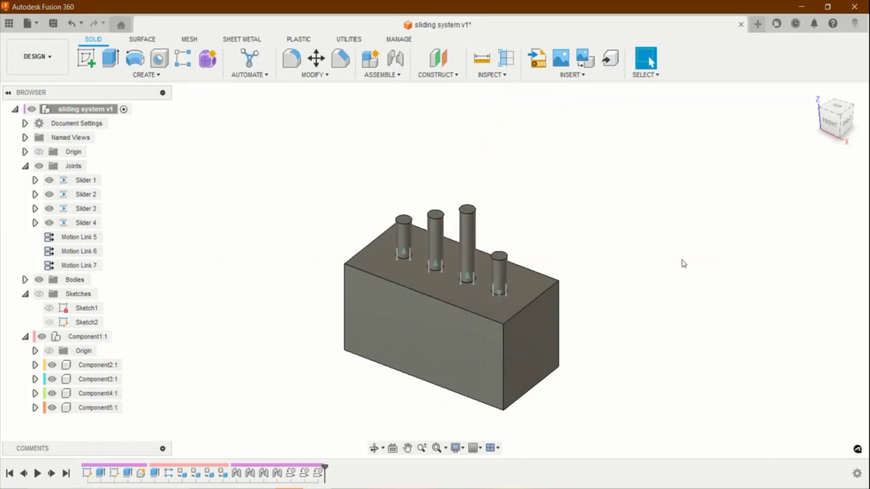
Apply the ABS (White) plastic appearance to the block
click(313, 75)
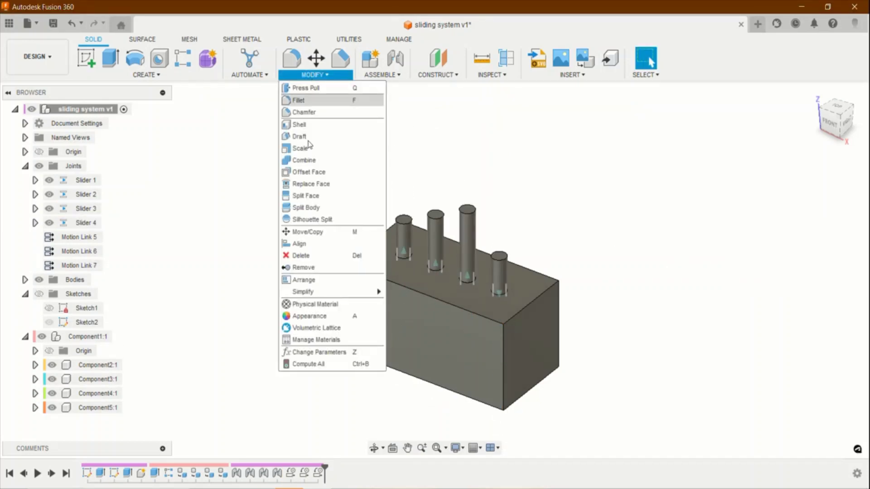
click(293, 317)
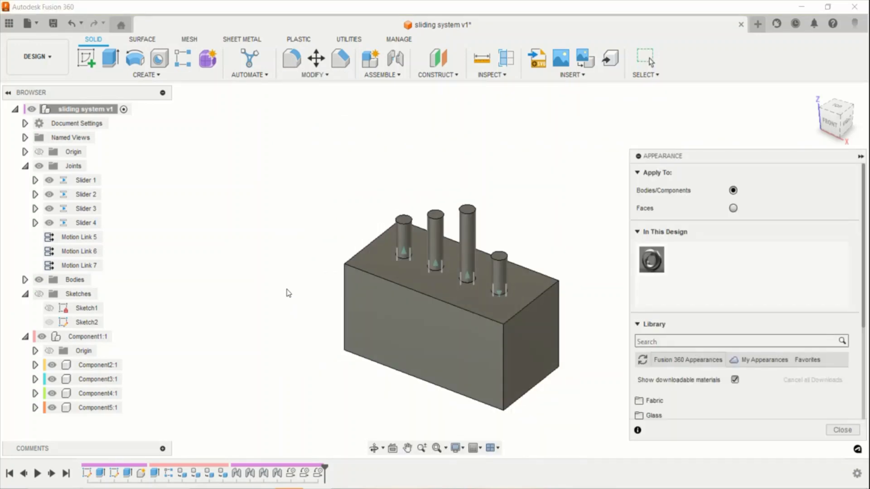
scroll(689, 377, down, 5)
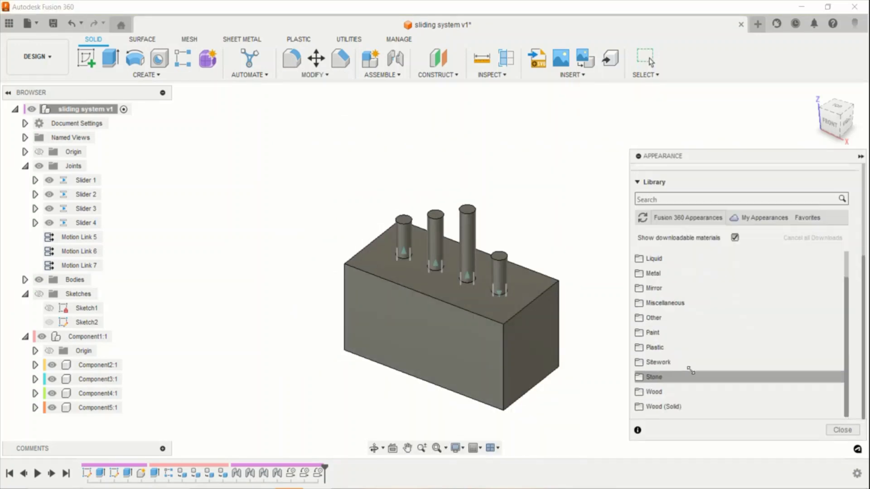
click(640, 348)
scroll(679, 353, down, 10)
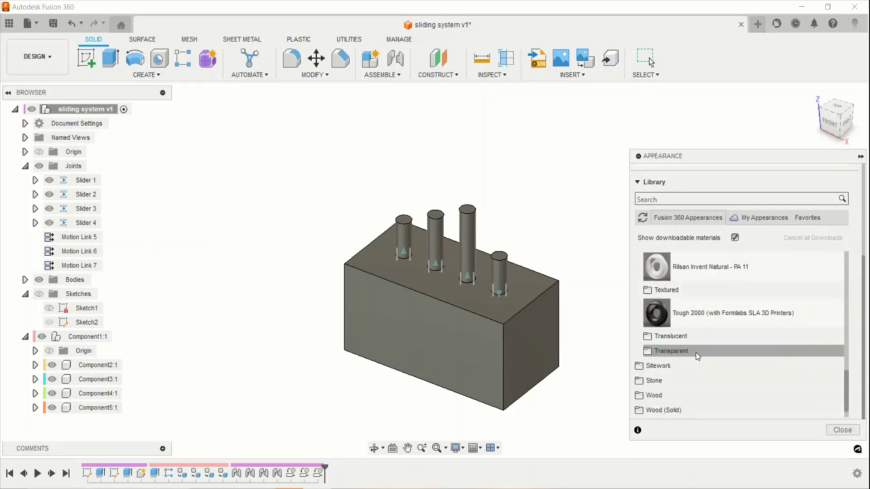
scroll(771, 291, up, 5)
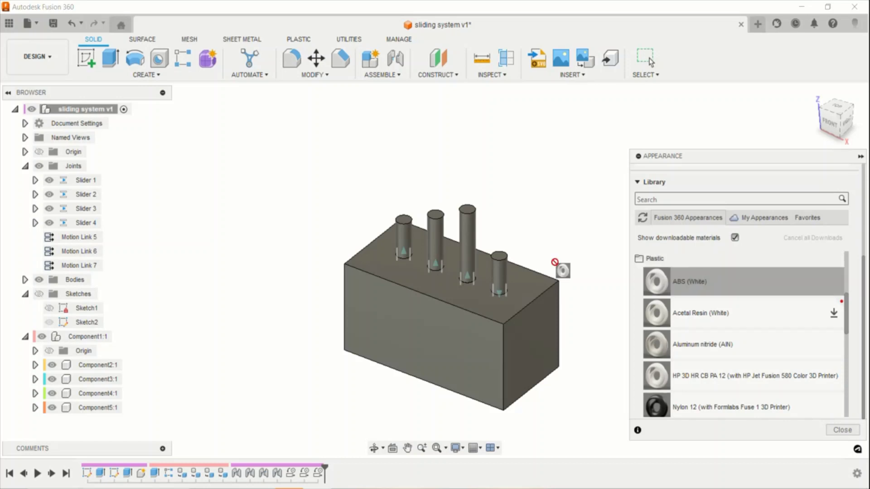
drag(554, 262, 503, 238)
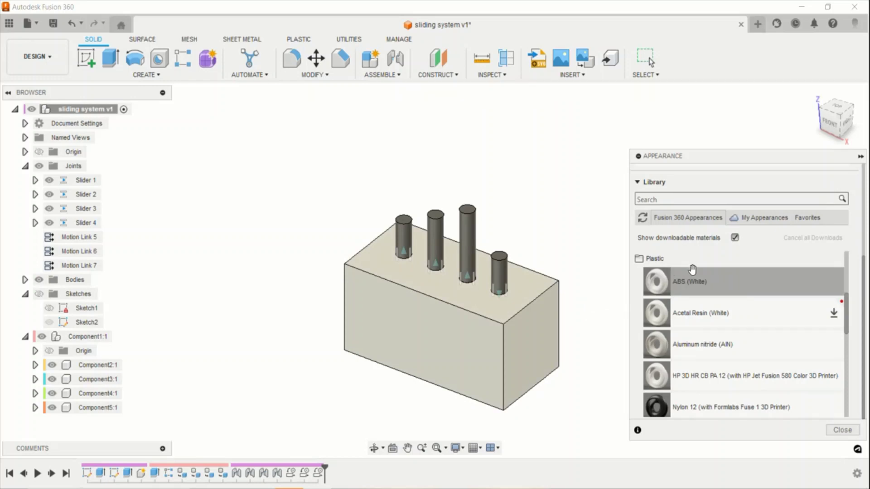
Apply the ABS (White) appearance to all four cylinders
drag(690, 283, 408, 236)
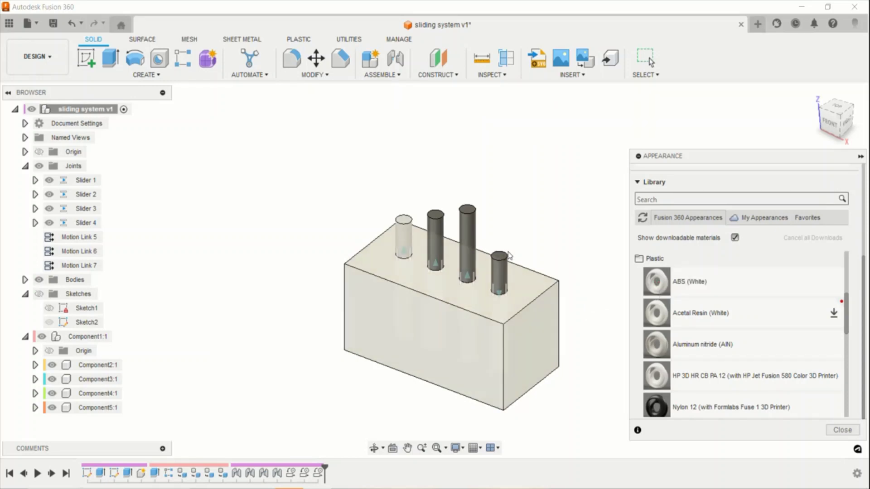
drag(650, 278, 434, 240)
drag(659, 283, 498, 267)
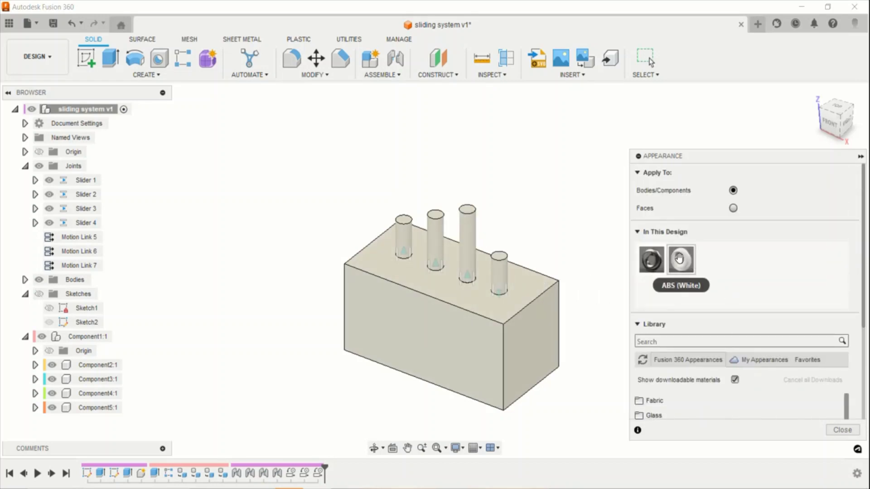
Duplicate the ABS (White) appearance twice in the design's appearance list
right_click(679, 258)
click(690, 281)
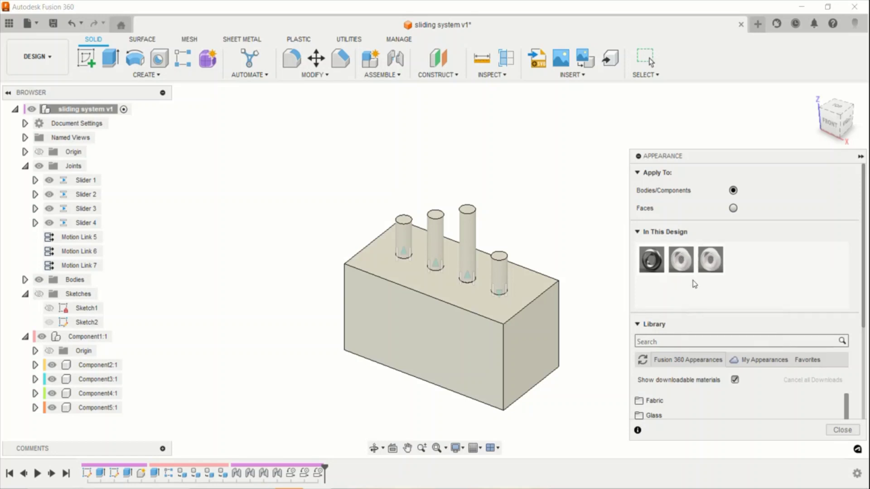
right_click(707, 258)
click(718, 278)
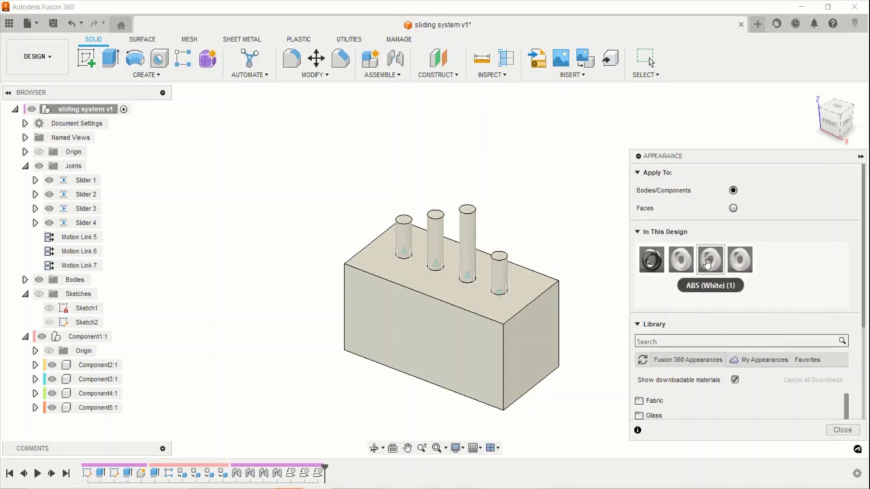
Edit the original ABS (White) appearance to a dark yellow, RGB 193, 193, 29
right_click(680, 265)
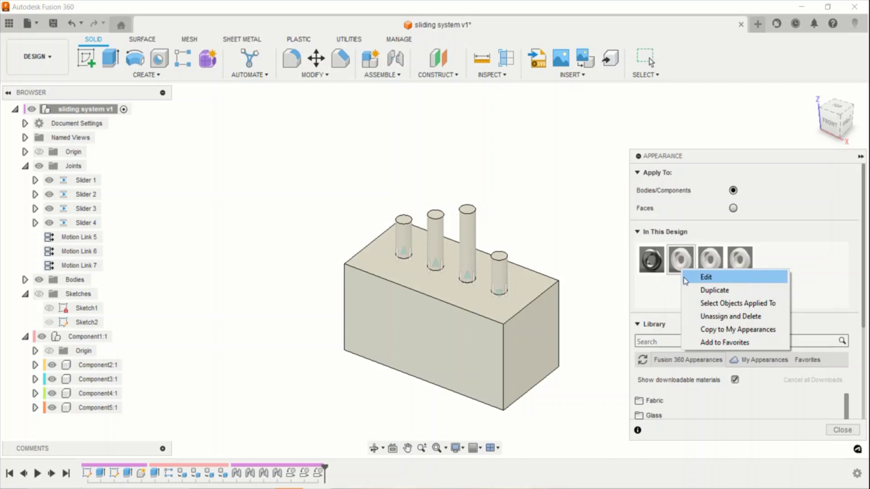
click(685, 277)
drag(619, 225, 518, 235)
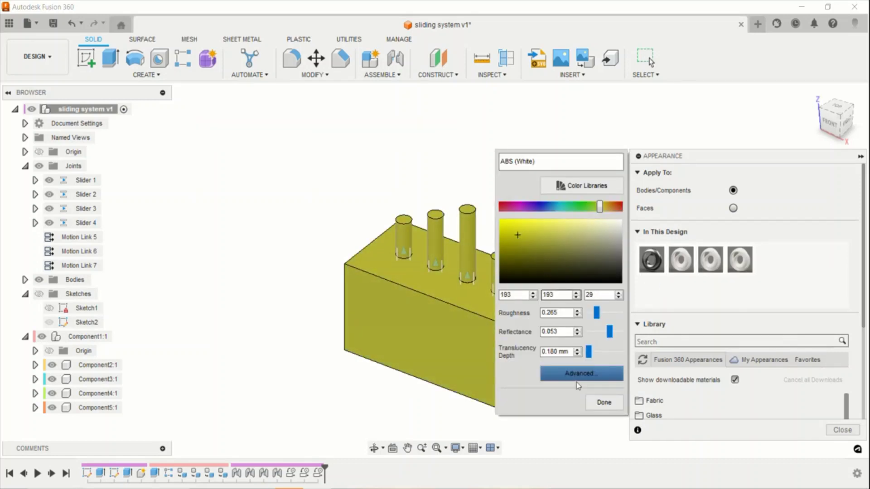
click(603, 401)
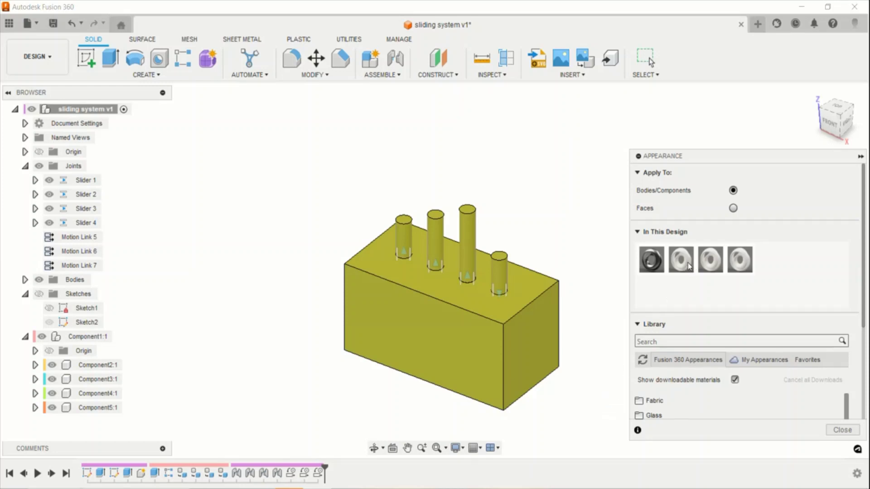
Apply the two duplicated white appearances to the tallest cylinder and the cylinder nearest the front corner, and leave the Appearance command
drag(711, 261, 474, 257)
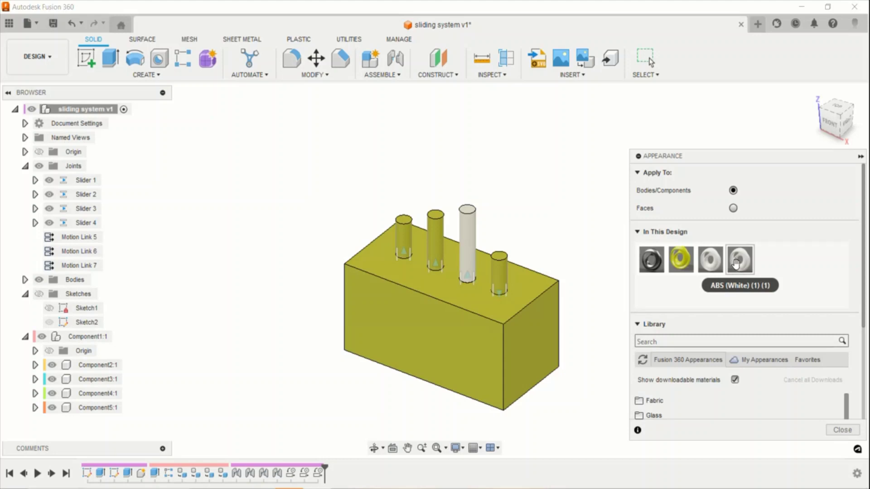
drag(736, 263, 501, 281)
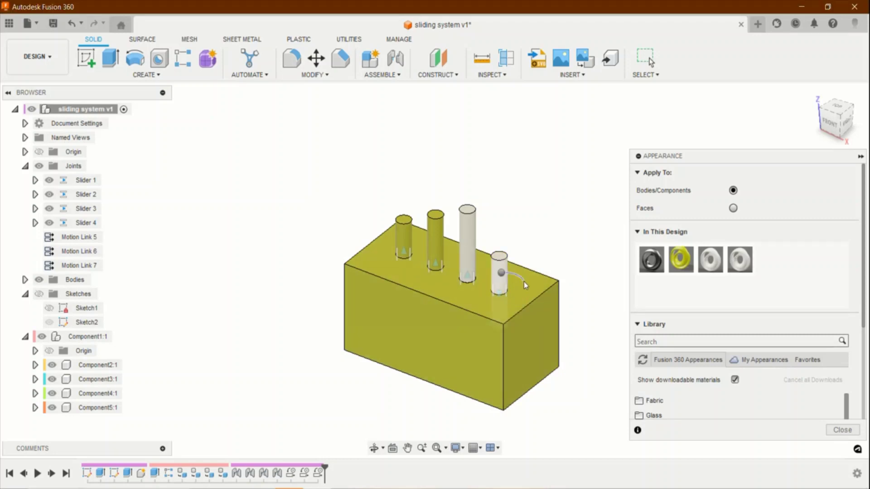
key(Escape)
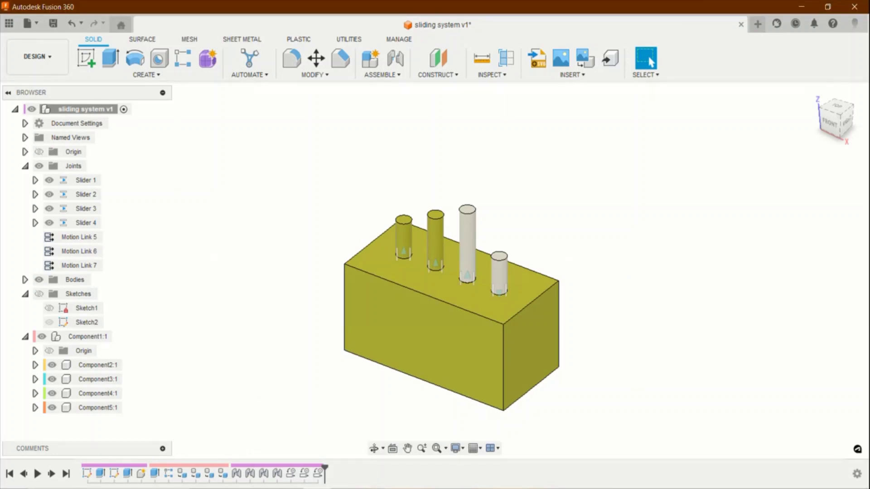
click(313, 75)
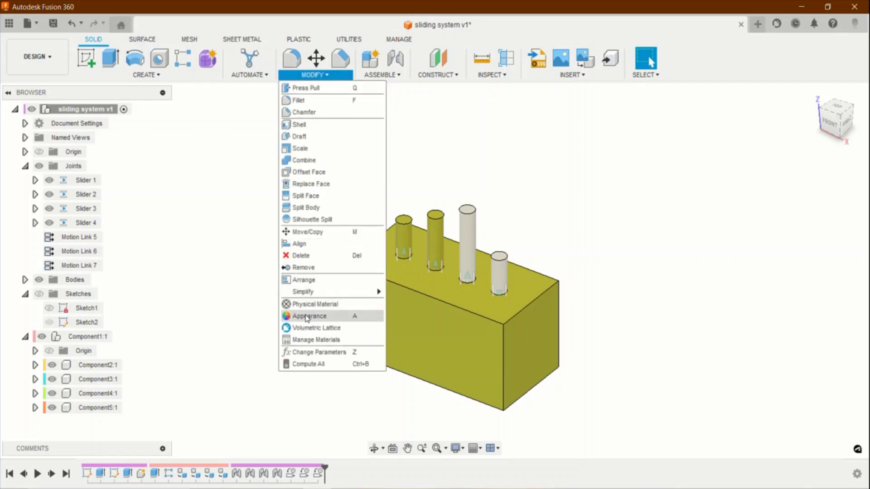
click(308, 317)
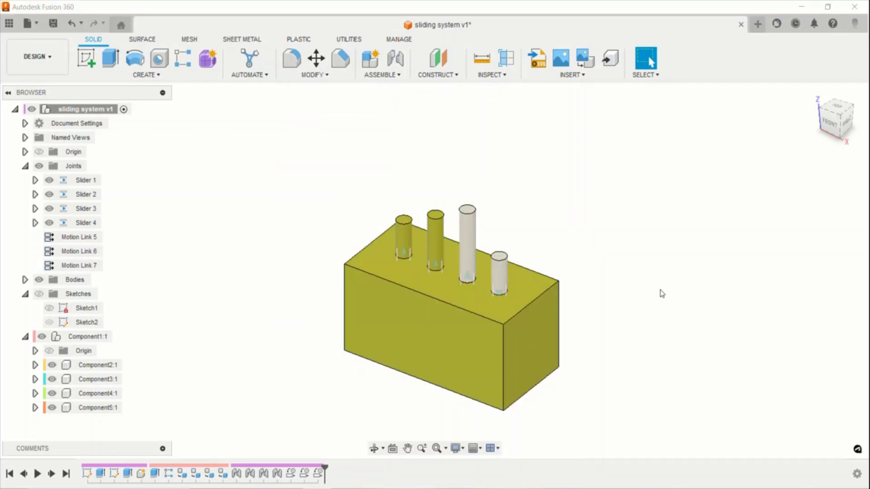
drag(743, 264, 496, 262)
right_click(495, 263)
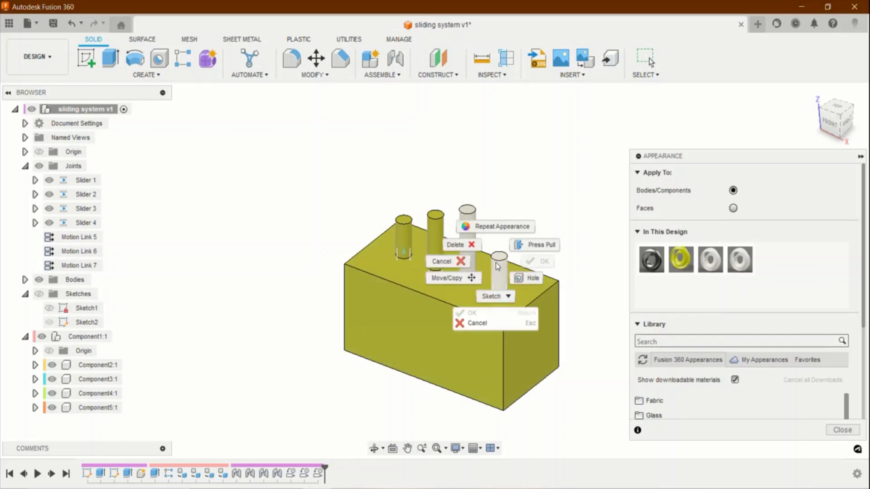
click(586, 200)
right_click(743, 264)
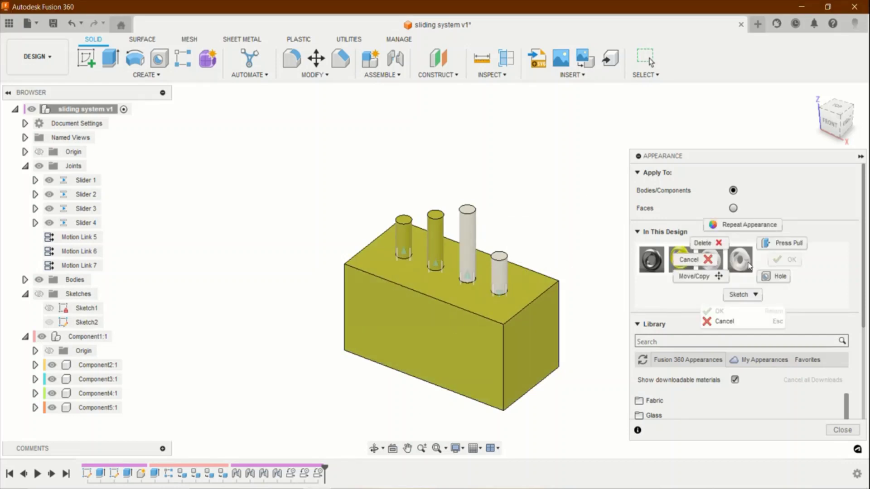
click(578, 226)
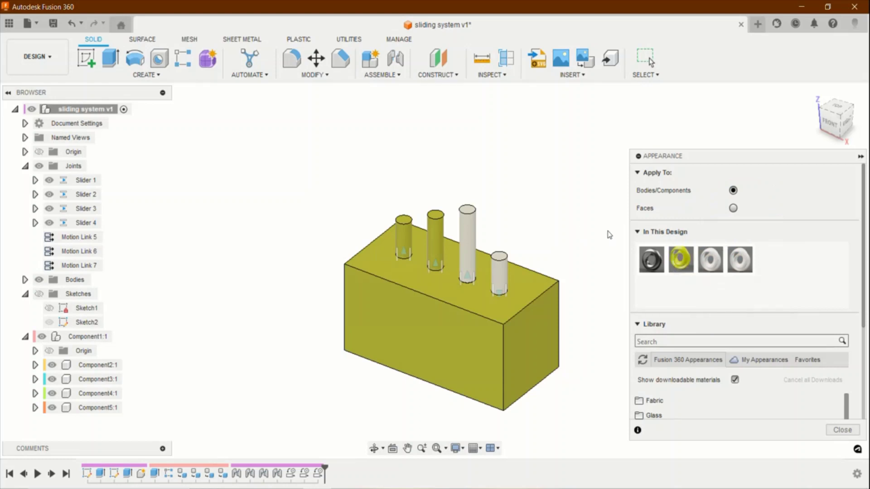
right_click(742, 265)
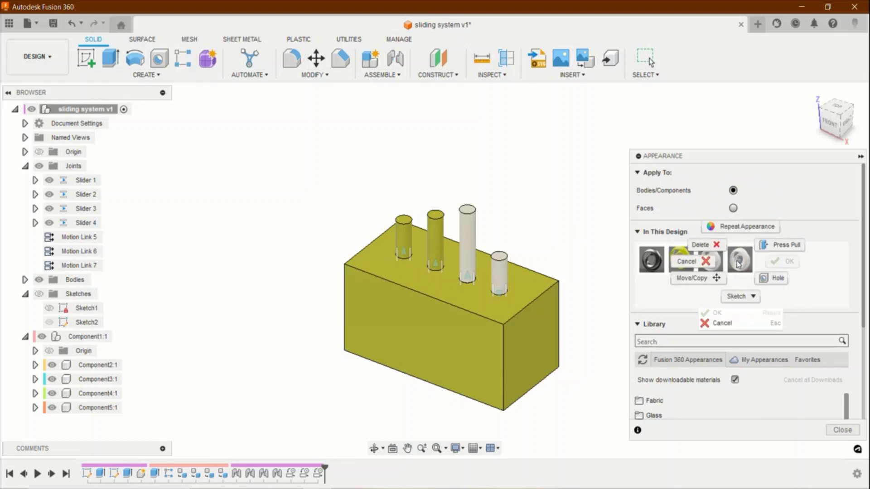
key(Escape)
key(Escape)
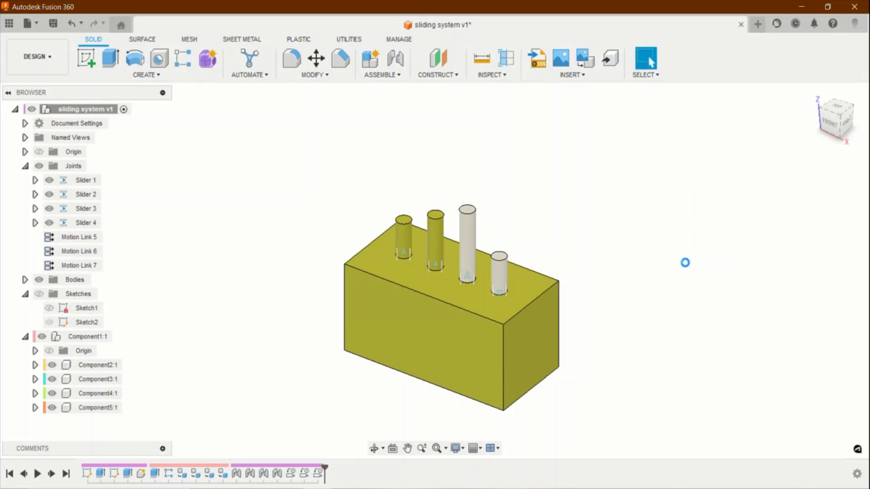
Reopen the Appearance command and edit the ABS (White) (1) (1) appearance to red, RGB 217, 92, 64
click(314, 74)
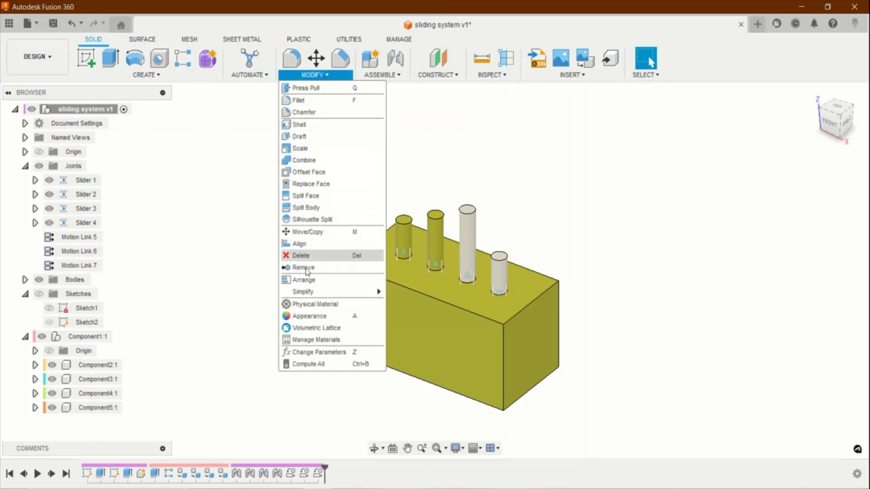
click(299, 317)
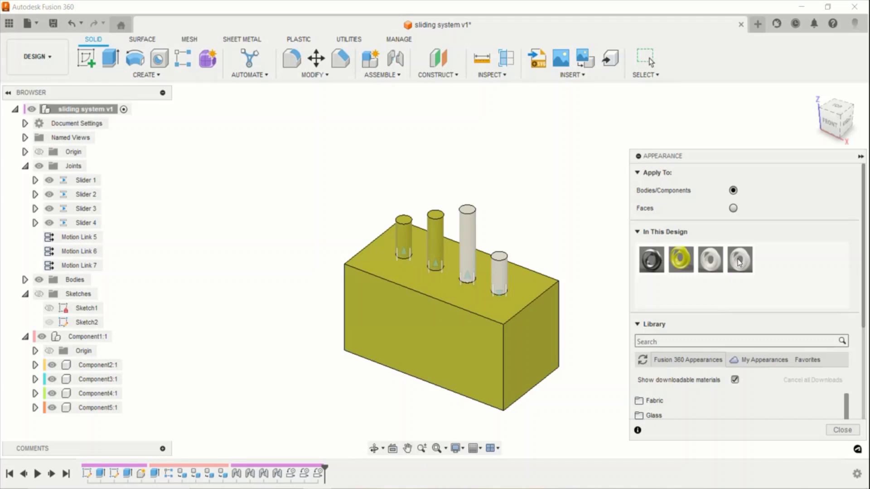
right_click(739, 262)
click(745, 265)
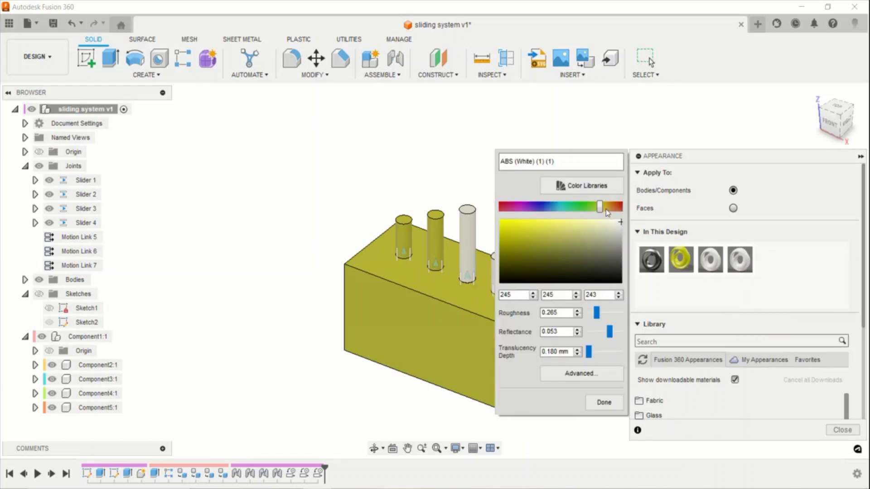
mouse_move(607, 212)
mouse_down()
mouse_move(619, 213)
mouse_move(598, 229)
mouse_move(535, 229)
mouse_up()
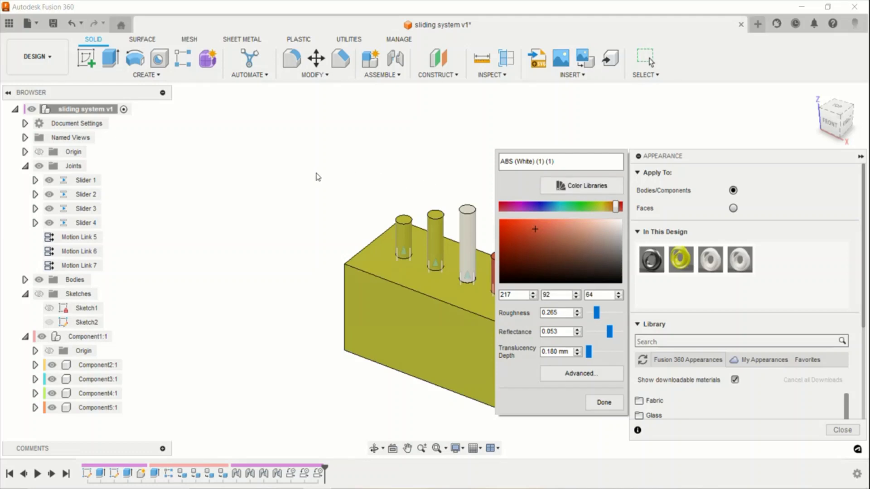
click(603, 402)
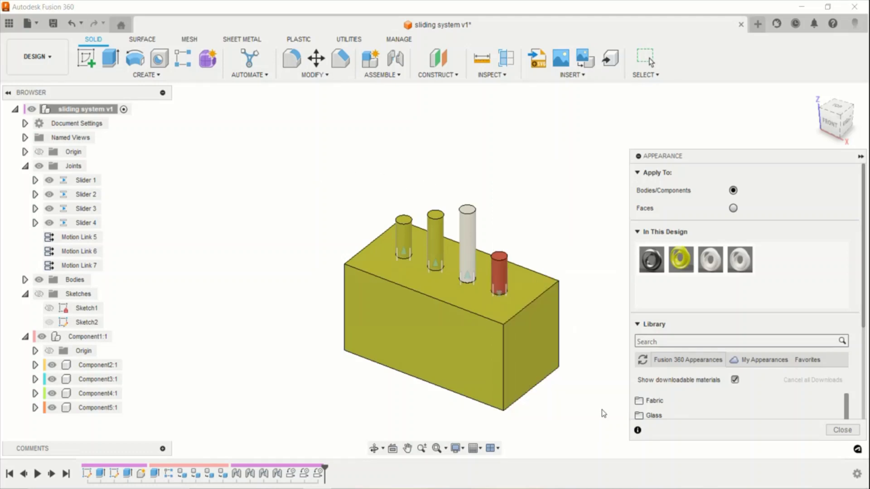
Apply a duplicate of the red appearance, recoloured teal with RGB 58, 193, 166, to the cylinder farthest from the red one
right_click(739, 260)
click(748, 285)
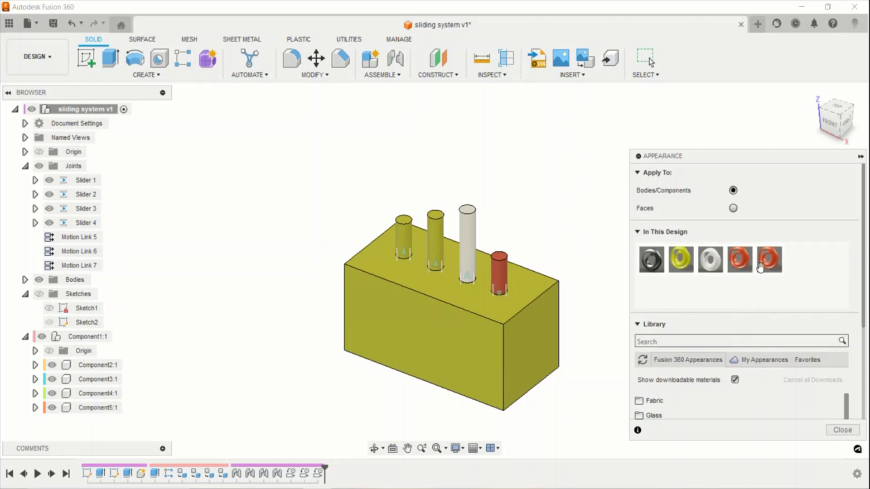
right_click(769, 261)
click(784, 272)
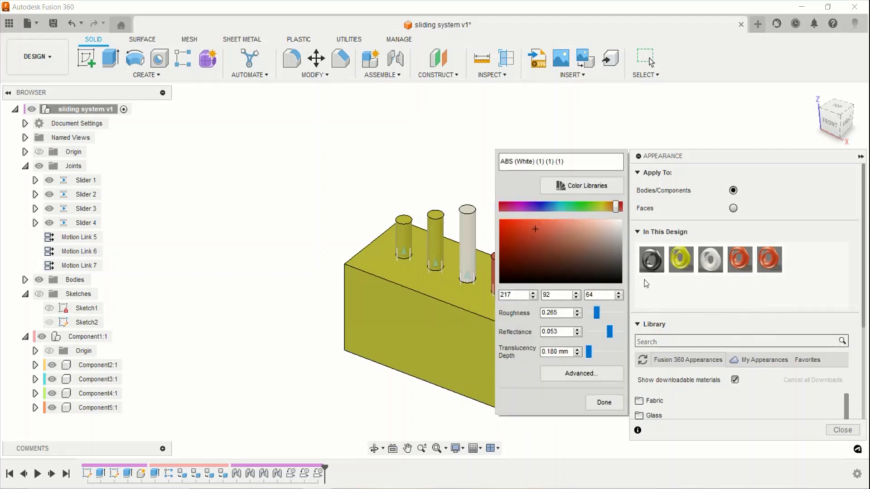
drag(613, 208, 564, 210)
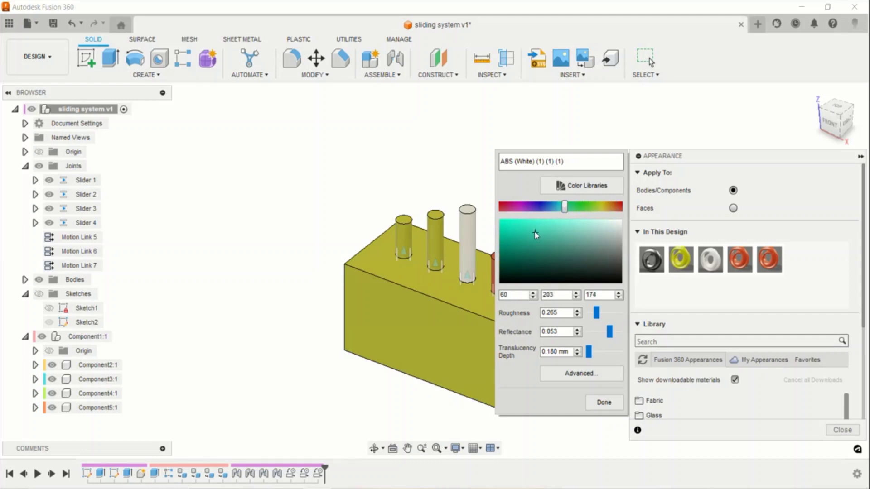
click(604, 403)
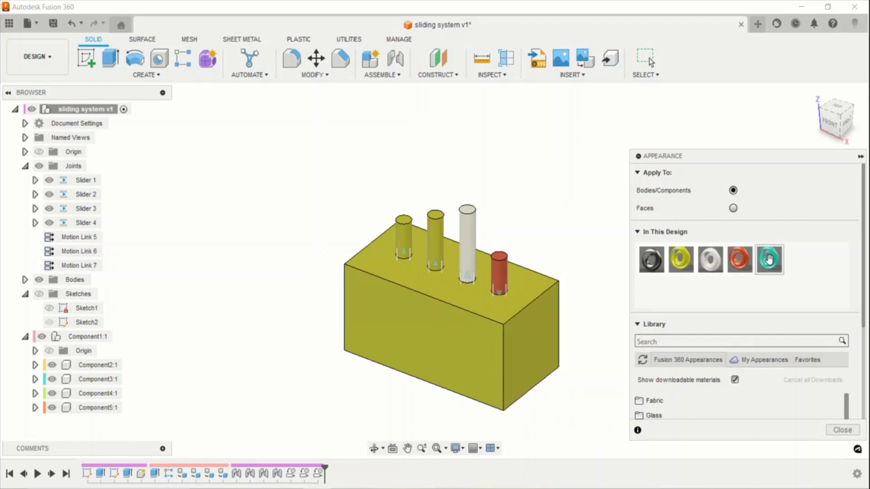
drag(769, 259, 404, 240)
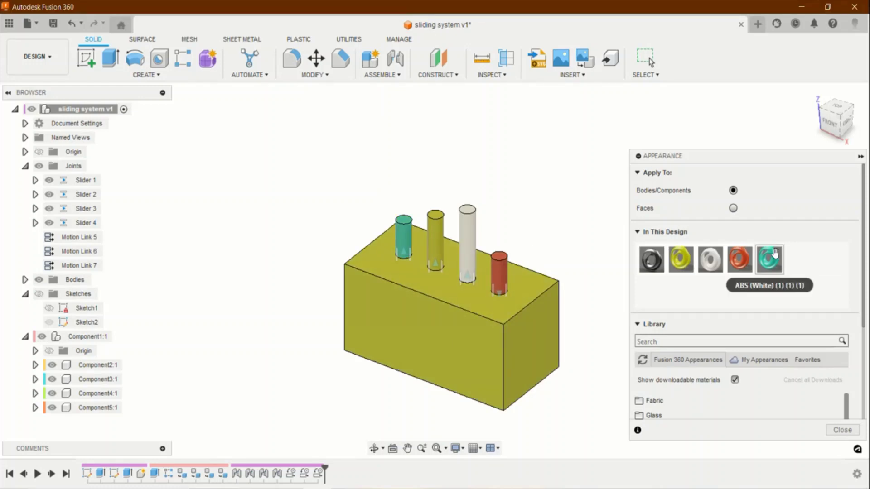
Apply a duplicate of the teal appearance, recoloured magenta, to the tallest cylinder
right_click(779, 264)
click(786, 280)
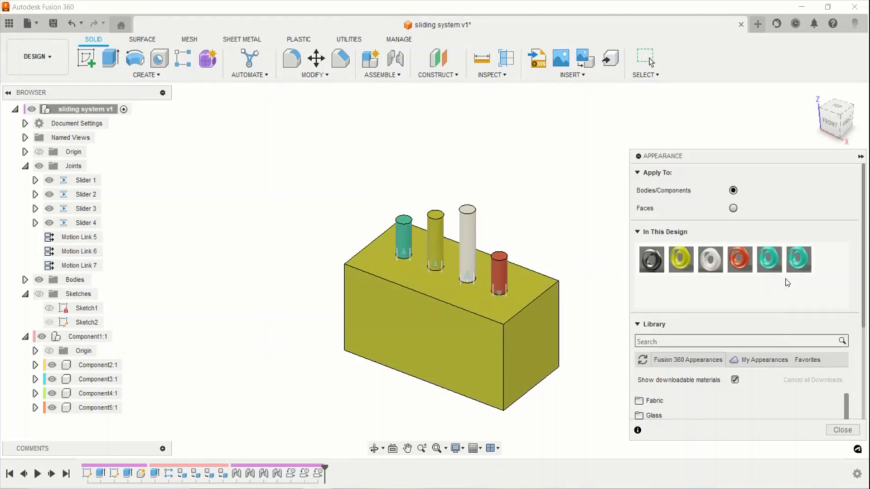
right_click(799, 263)
click(811, 267)
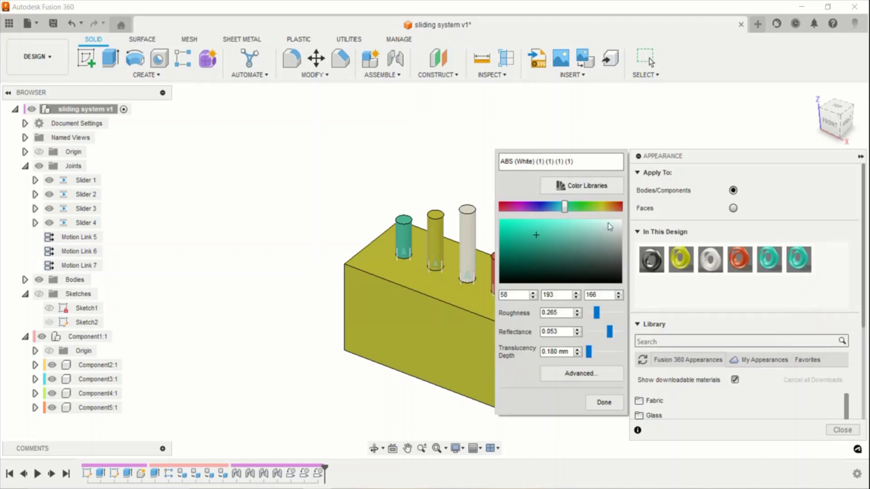
drag(564, 208, 522, 232)
click(603, 402)
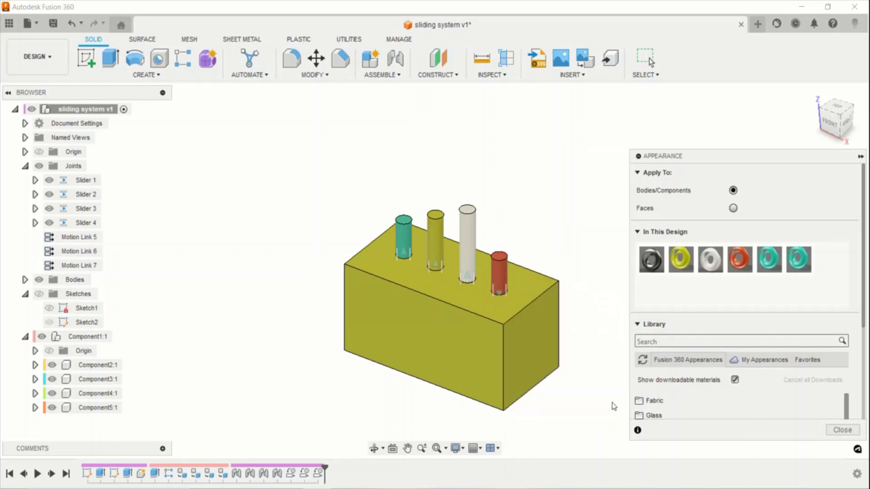
drag(798, 259, 469, 245)
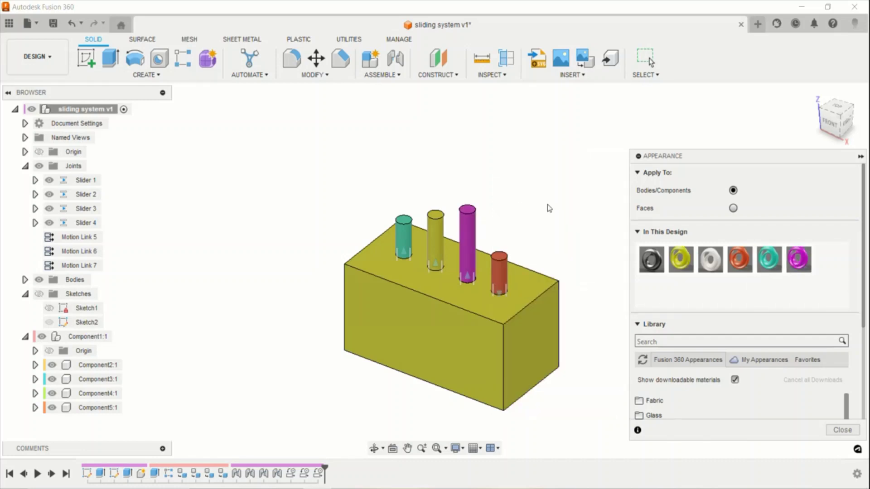
Edit the yellow ABS (White) appearance to a bright yellow, RGB 238, 238, 10
right_click(677, 261)
click(693, 270)
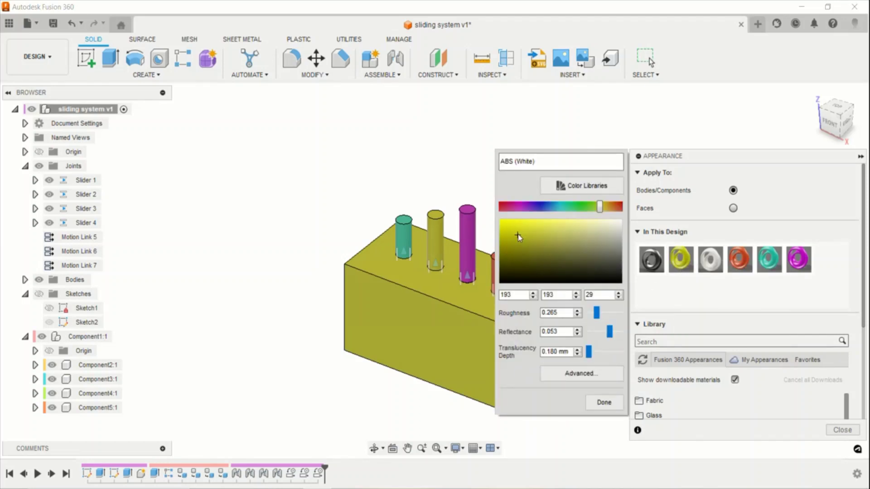
drag(518, 235, 507, 229)
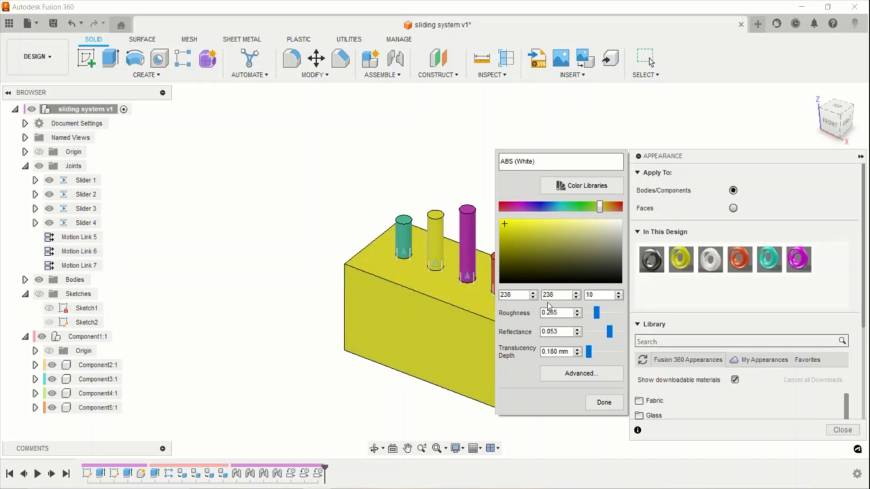
click(604, 402)
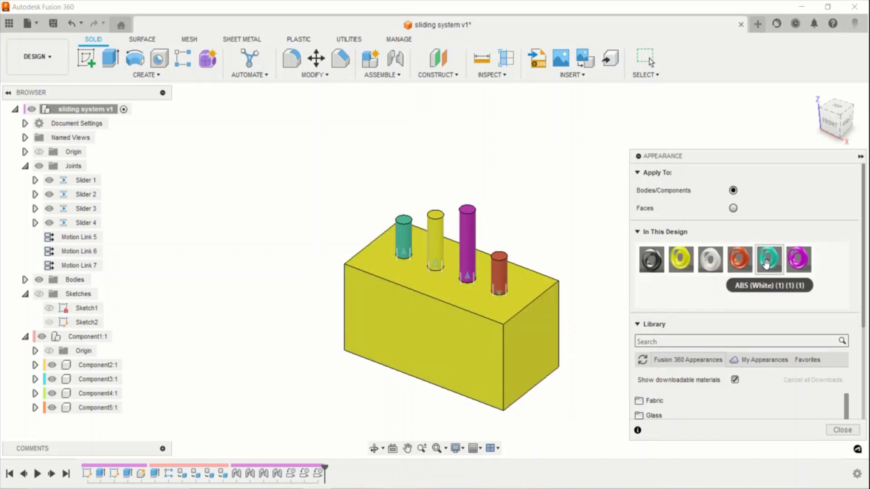
Recolour the white ABS (White) (1) appearance to green, RGB 50, 170, 110, and apply it to the yellow cylinder beside the teal one
right_click(713, 267)
click(725, 278)
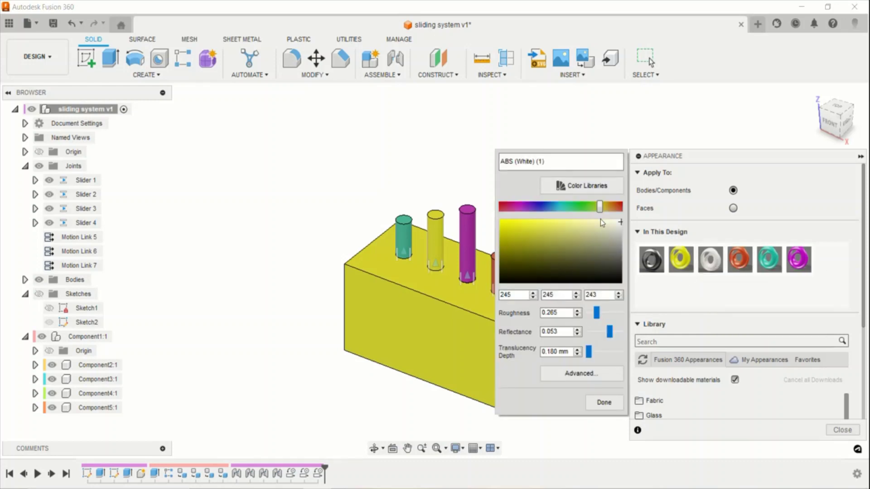
drag(600, 213, 570, 209)
click(535, 241)
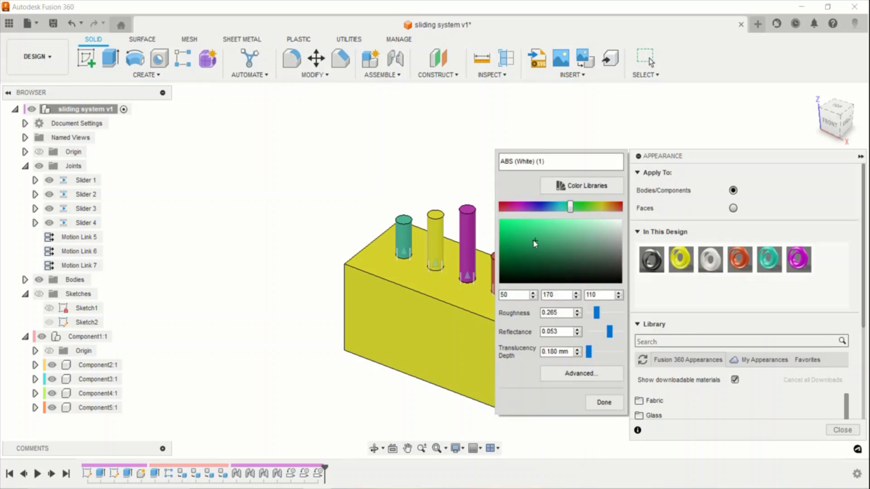
click(603, 402)
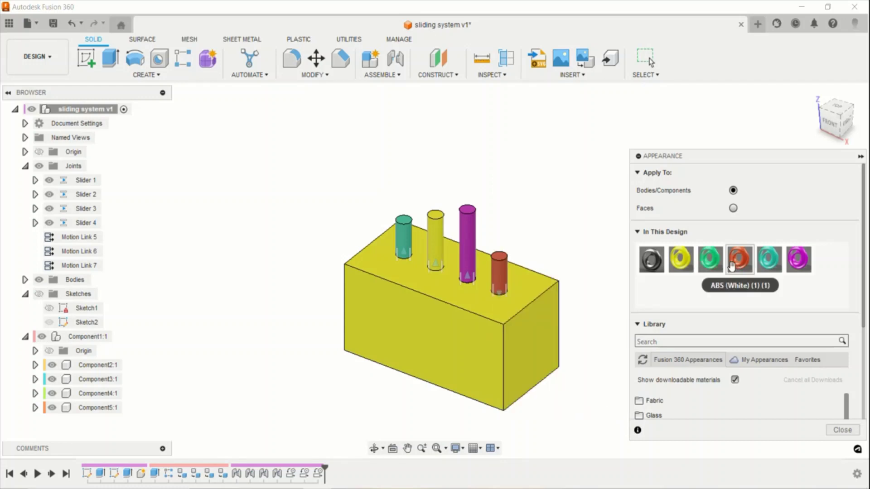
drag(709, 264, 435, 244)
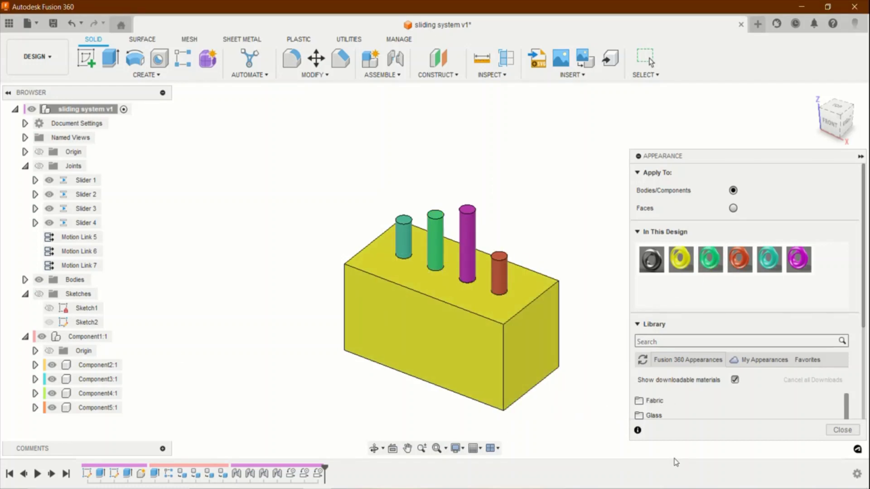
click(842, 430)
Hide the joint symbols and play the joint relationships animation of Slider 1
scroll(568, 213, down, 2)
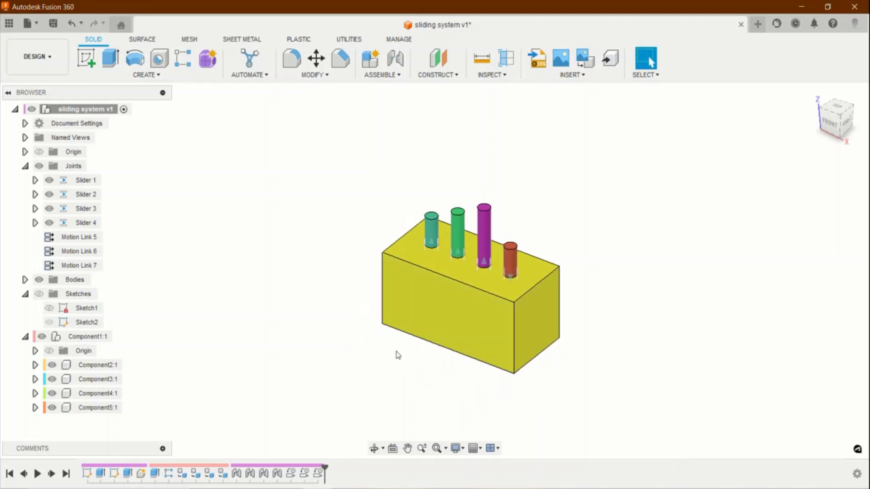
click(39, 166)
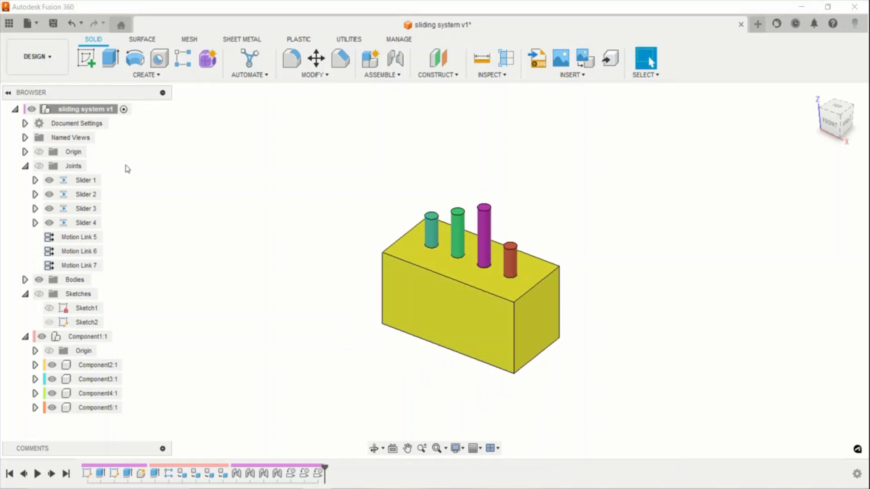
right_click(86, 180)
click(111, 291)
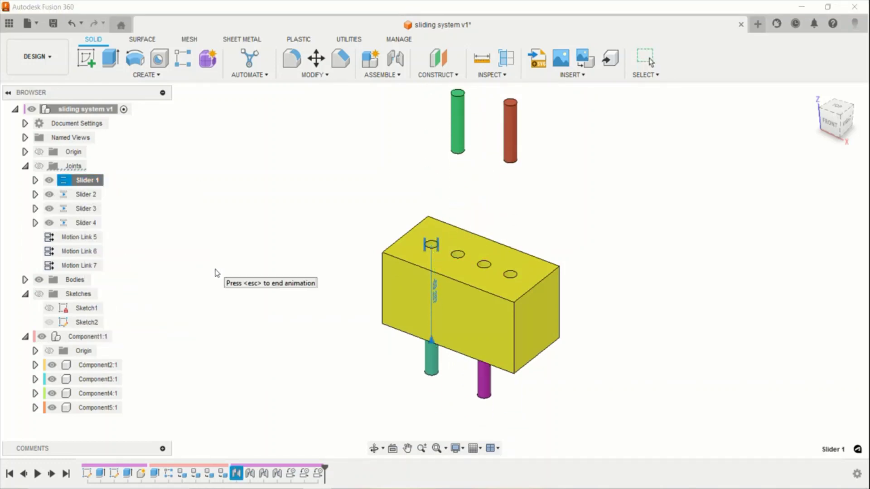
key(Escape)
click(306, 254)
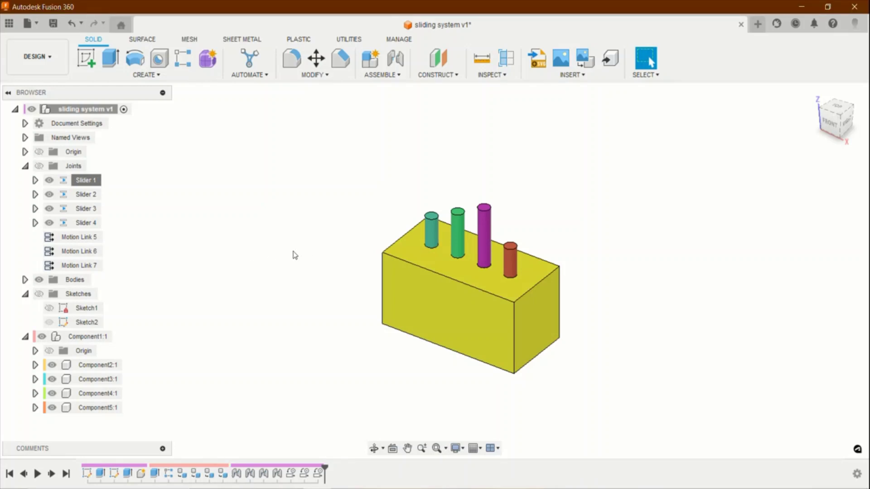
Set Slider 1's motion limits to a minimum of 0 mm and a maximum of 20 mm, previewing the limited travel
right_click(89, 181)
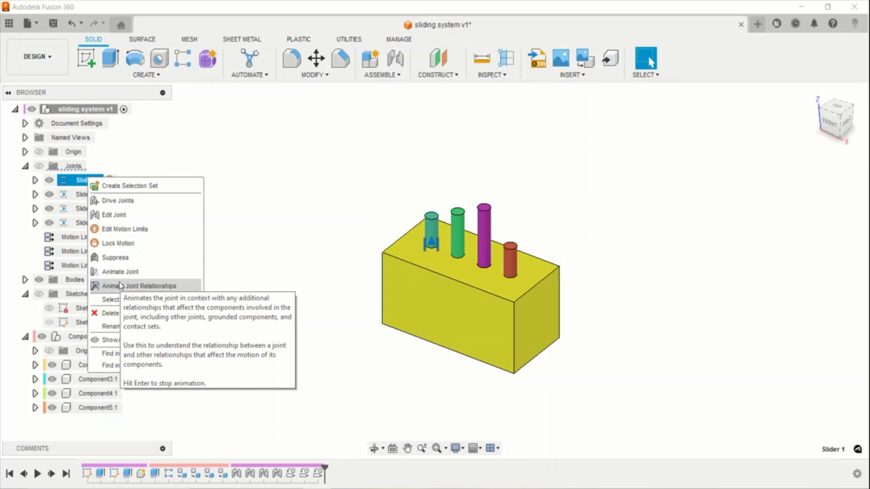
click(114, 230)
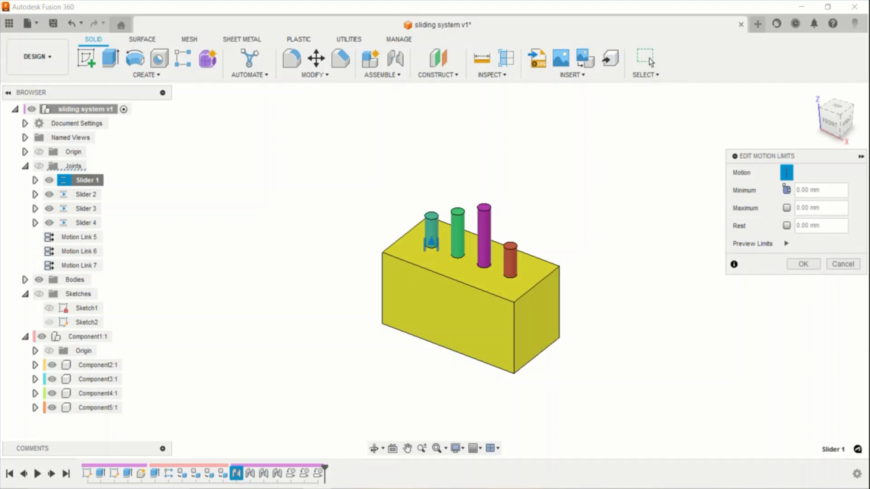
click(787, 190)
click(786, 208)
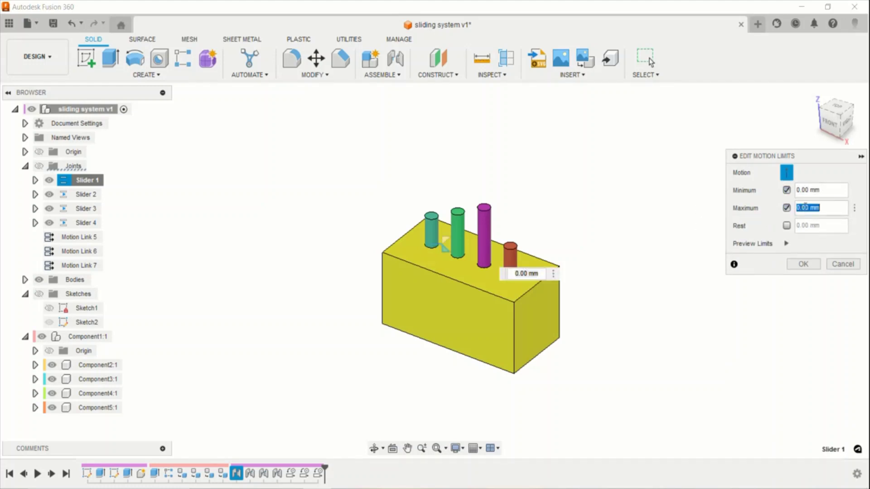
text(1)
click(786, 245)
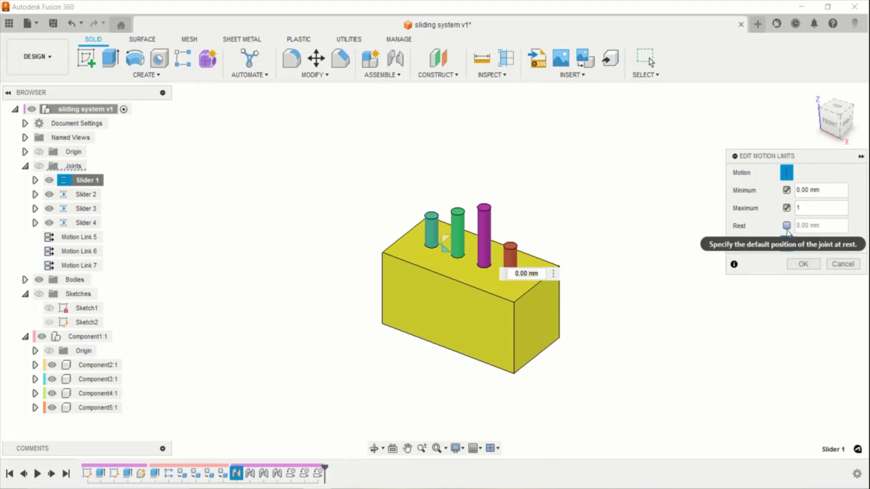
click(787, 226)
click(812, 205)
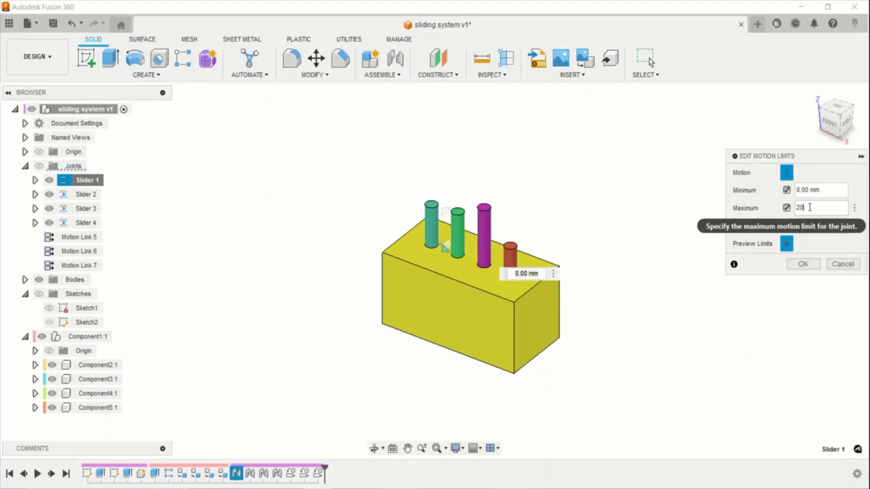
click(802, 264)
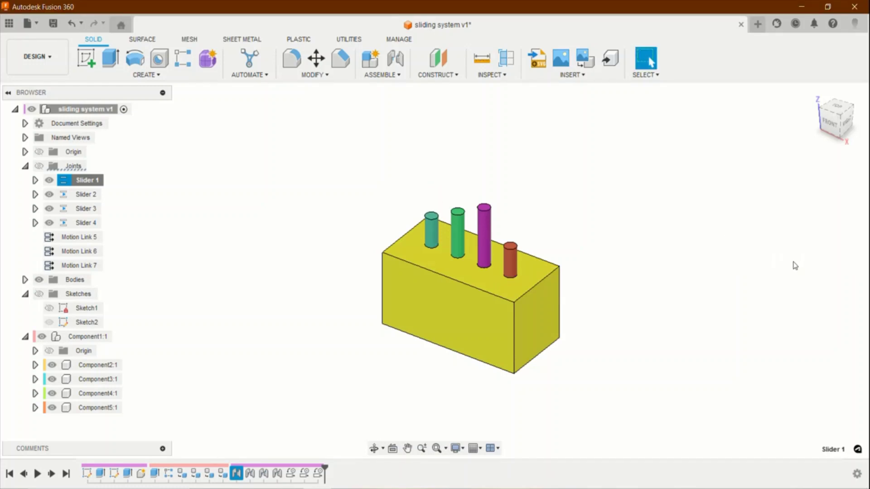
Animate Slider 1's joint relationships again to check the coupled cylinders within the new motion limits
right_click(69, 181)
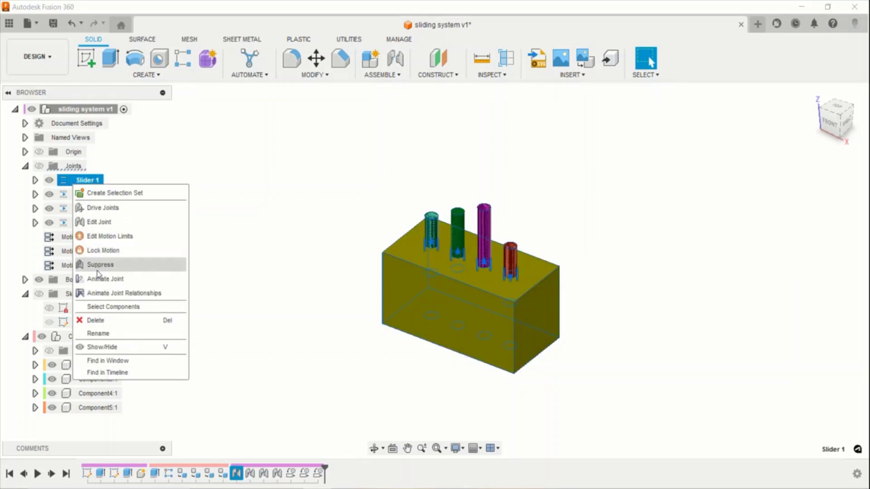
click(94, 293)
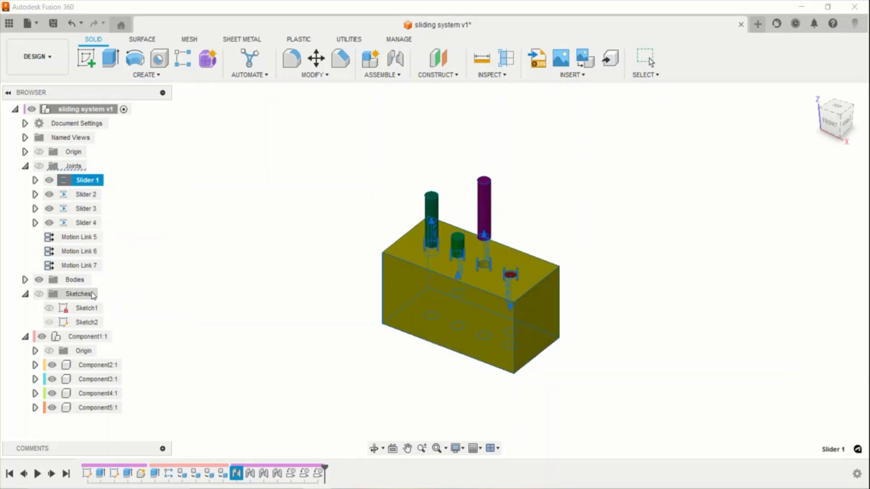
click(233, 262)
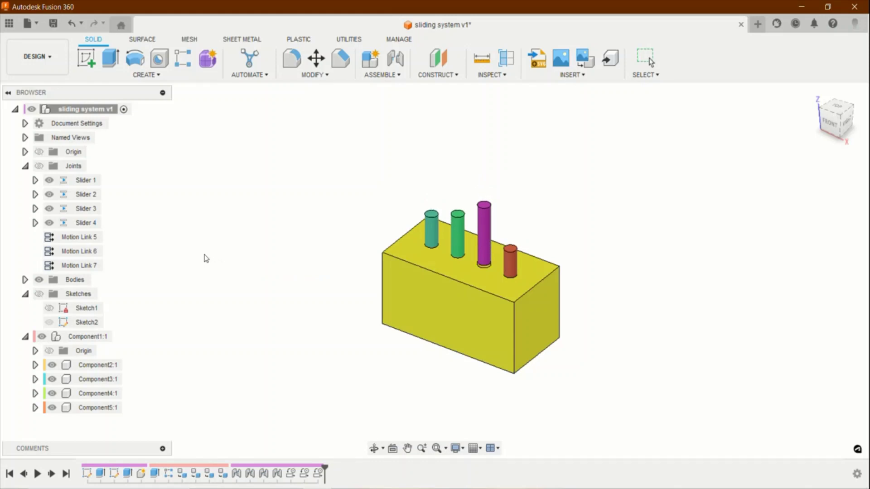